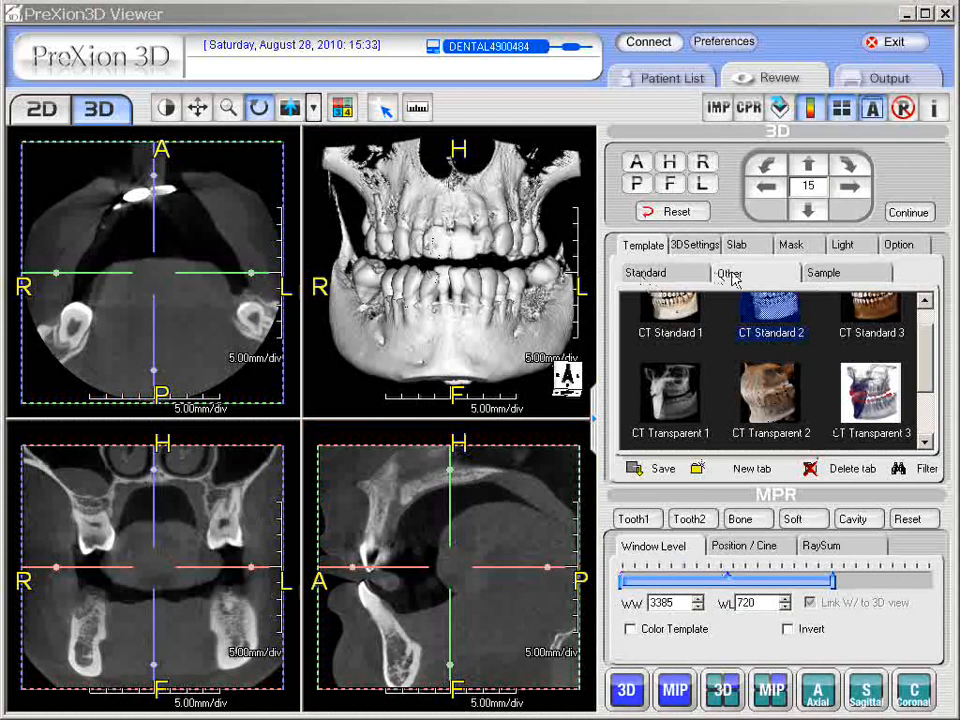
Apply the CT Transparent 2 template from the Other set to the 3D view
click(667, 280)
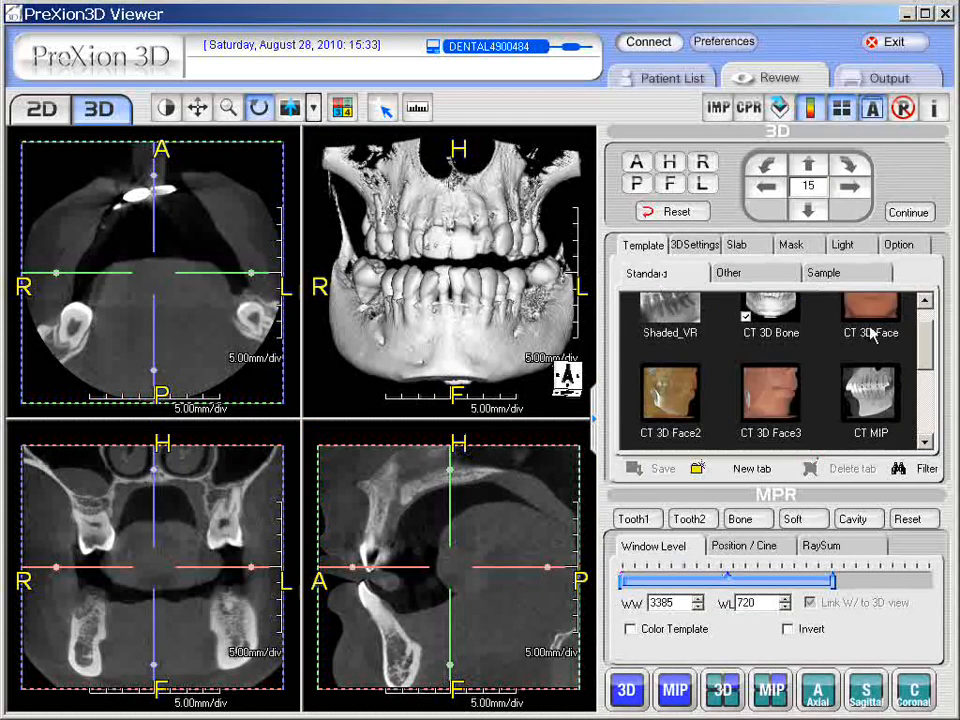
scroll(700, 285, up, 1)
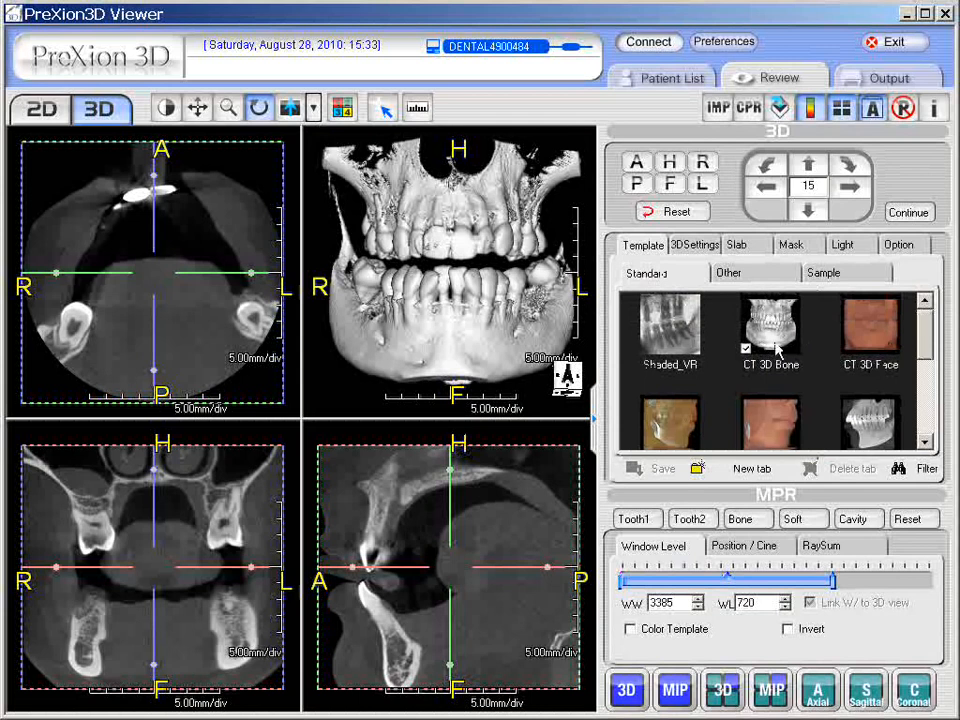
click(740, 274)
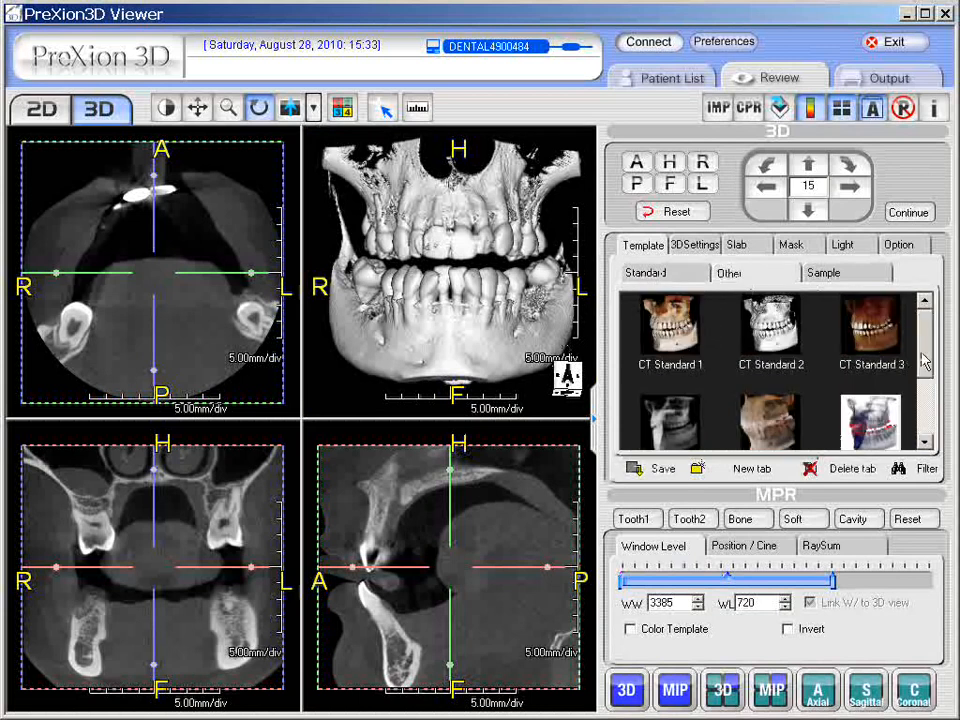
scroll(770, 370, down, 1)
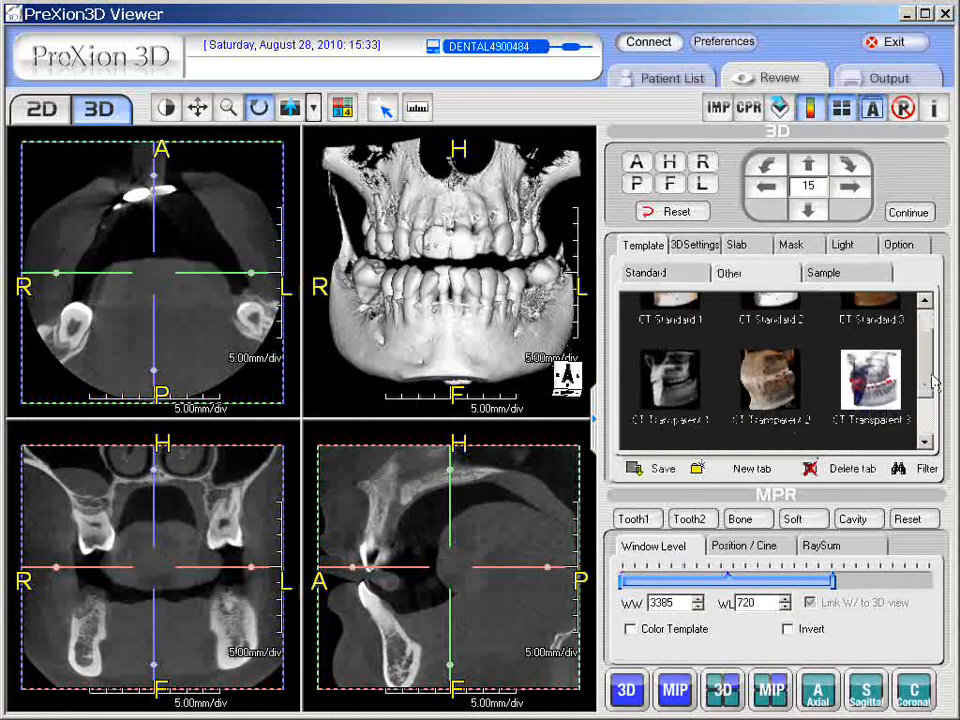
click(775, 388)
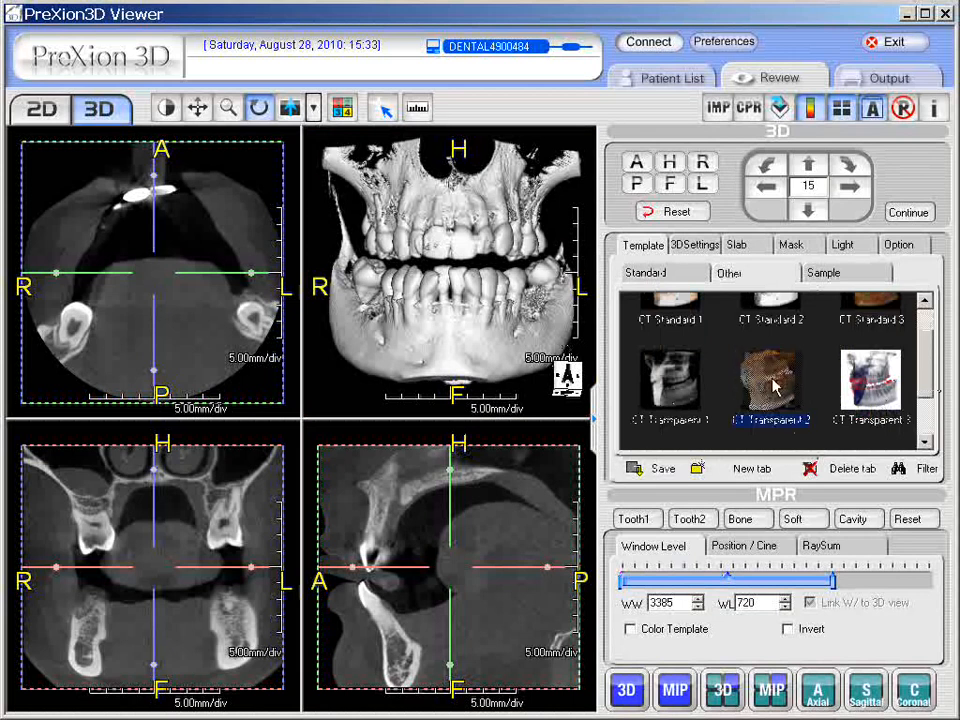
click(426, 343)
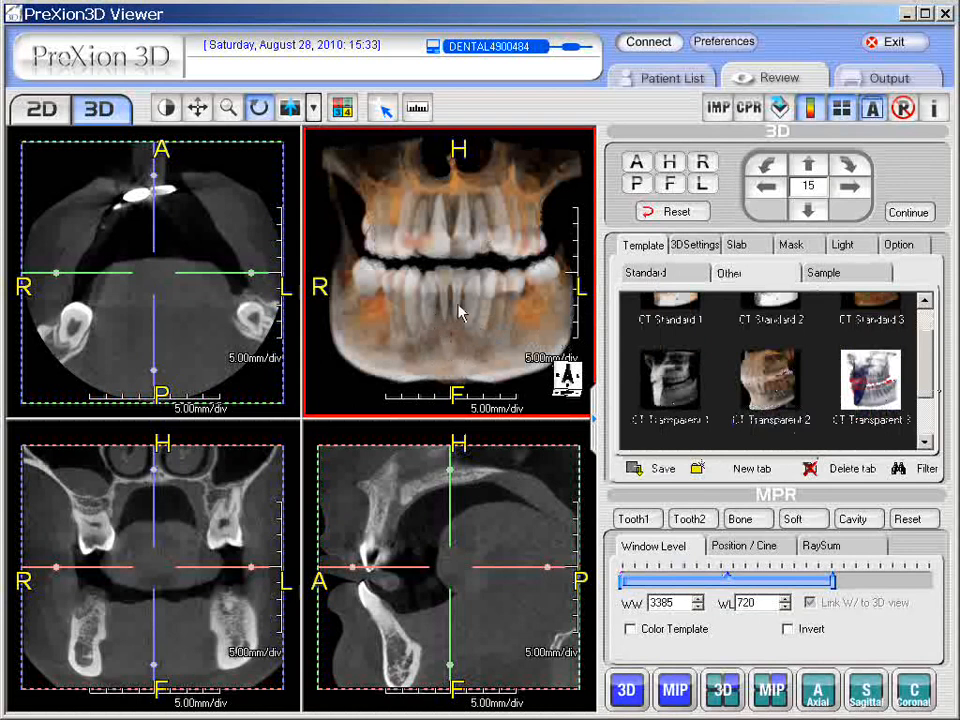
Rotate the 3D rendering of the jaws to examine the orange canal marked on the right side of the mandible
click(455, 566)
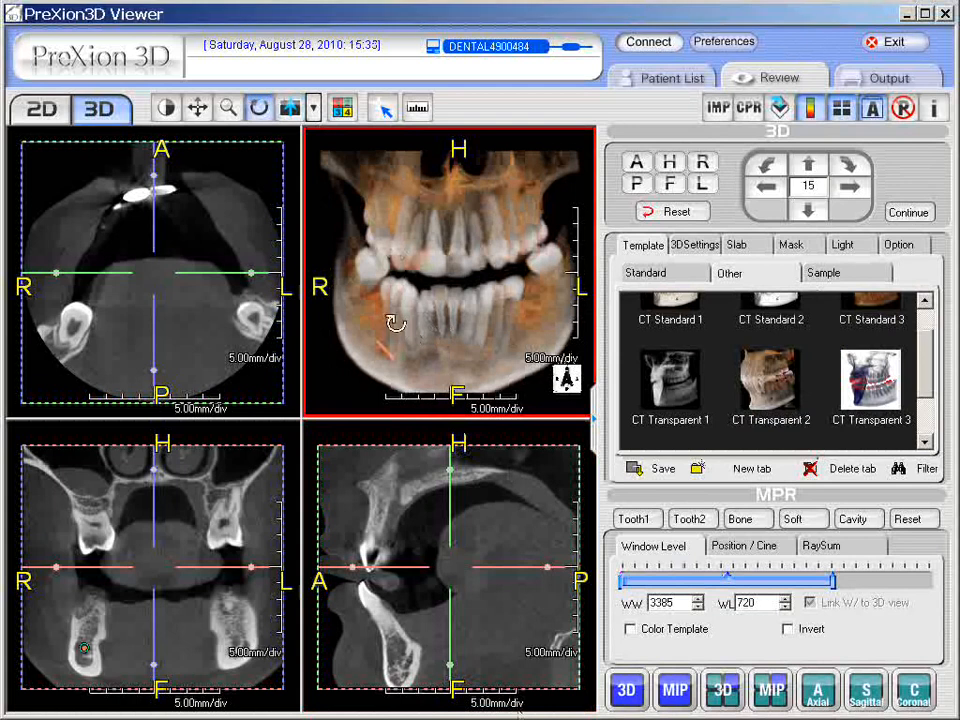
drag(392, 324, 553, 240)
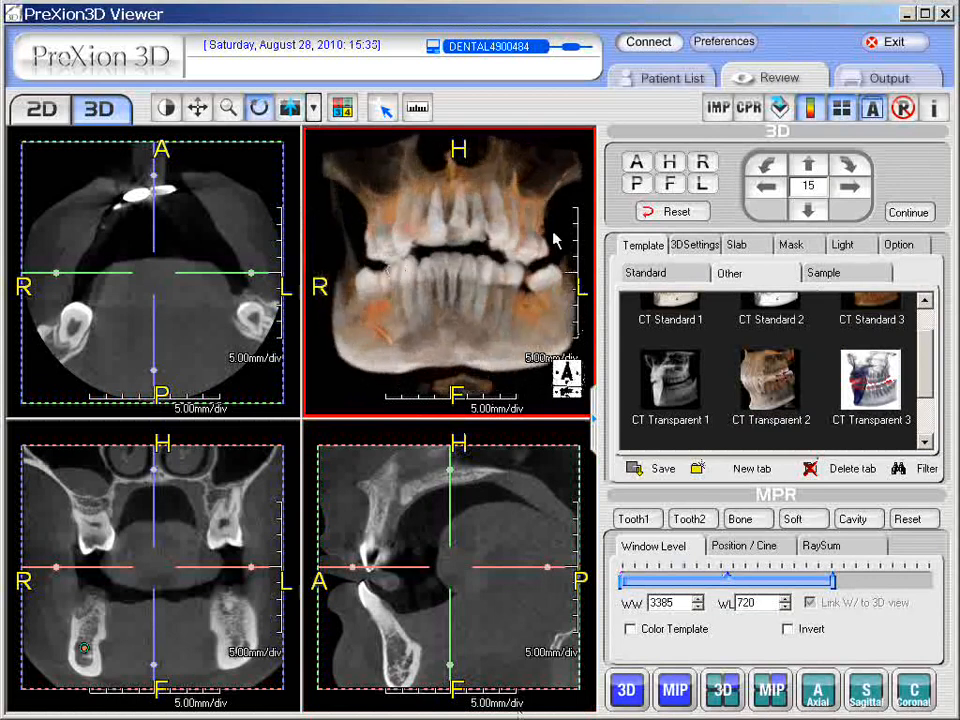
click(680, 212)
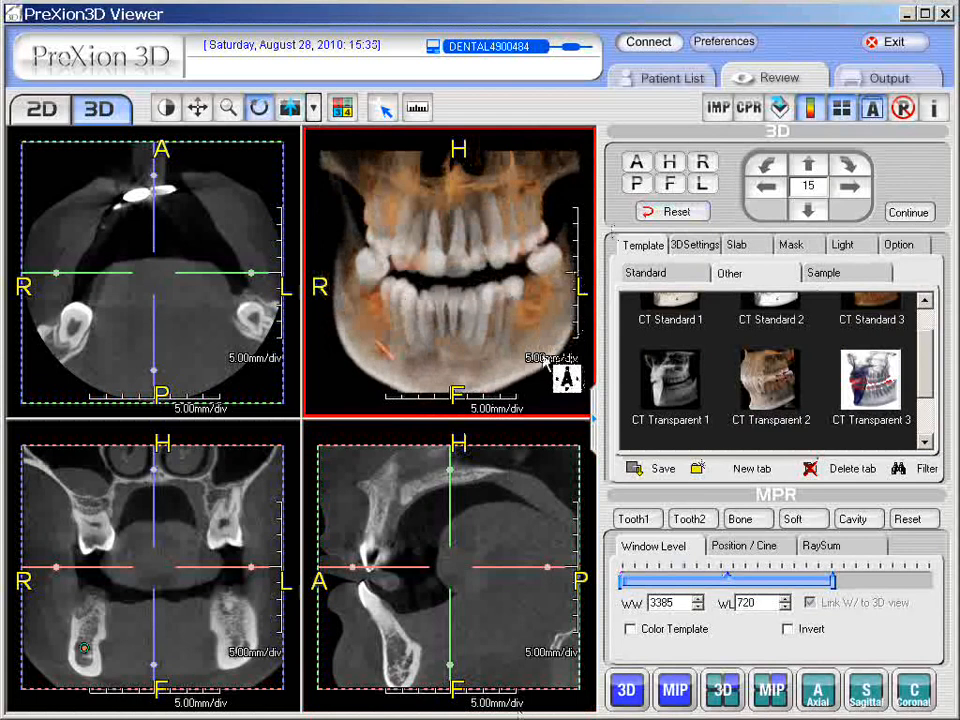
drag(455, 360, 476, 336)
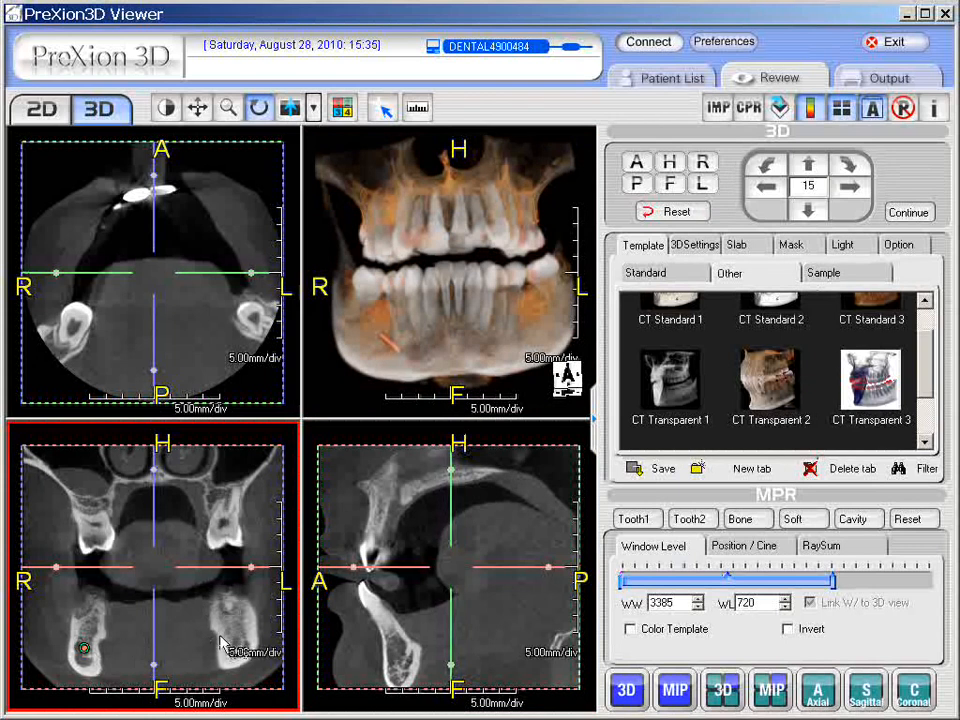
Reposition the coronal slice and centre the MPR crosshairs on the patient's left mandibular canal
scroll(236, 649, down, 4)
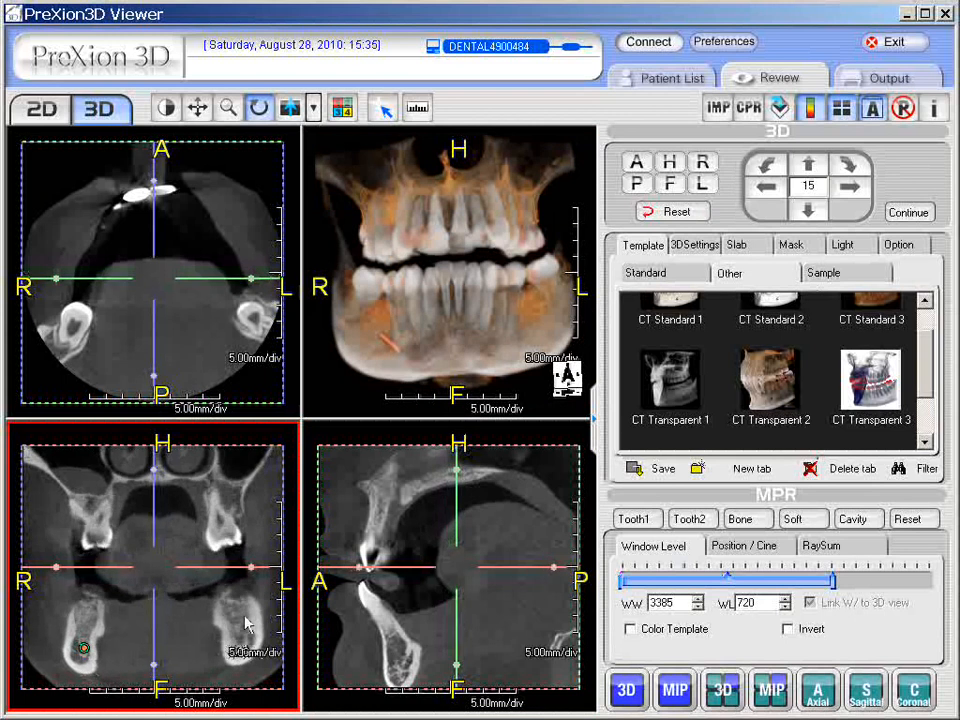
drag(244, 617, 223, 613)
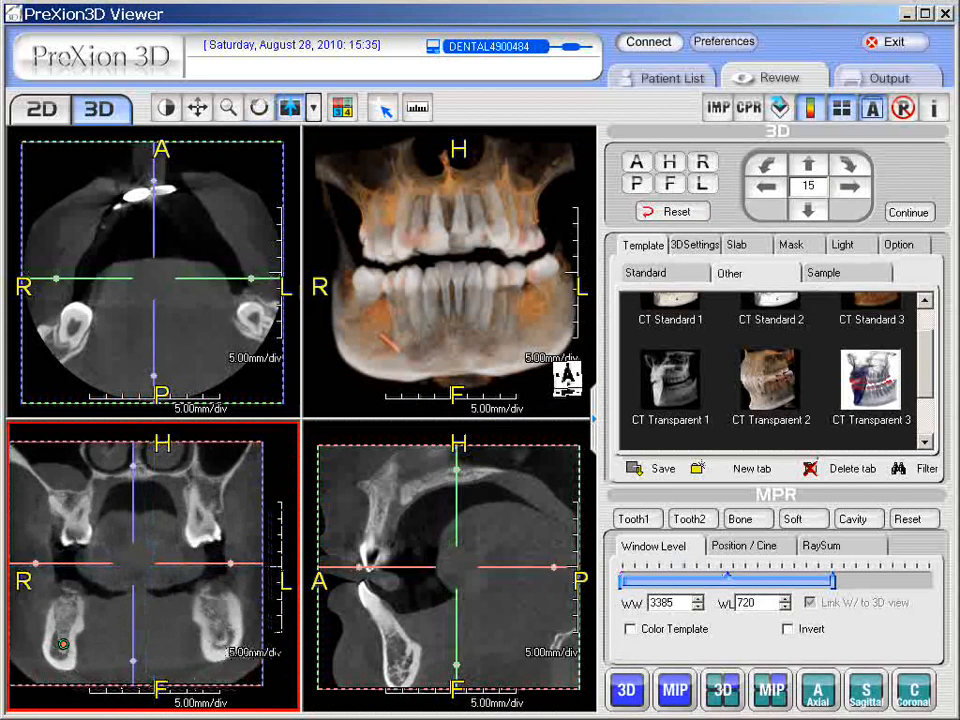
drag(90, 718, 115, 656)
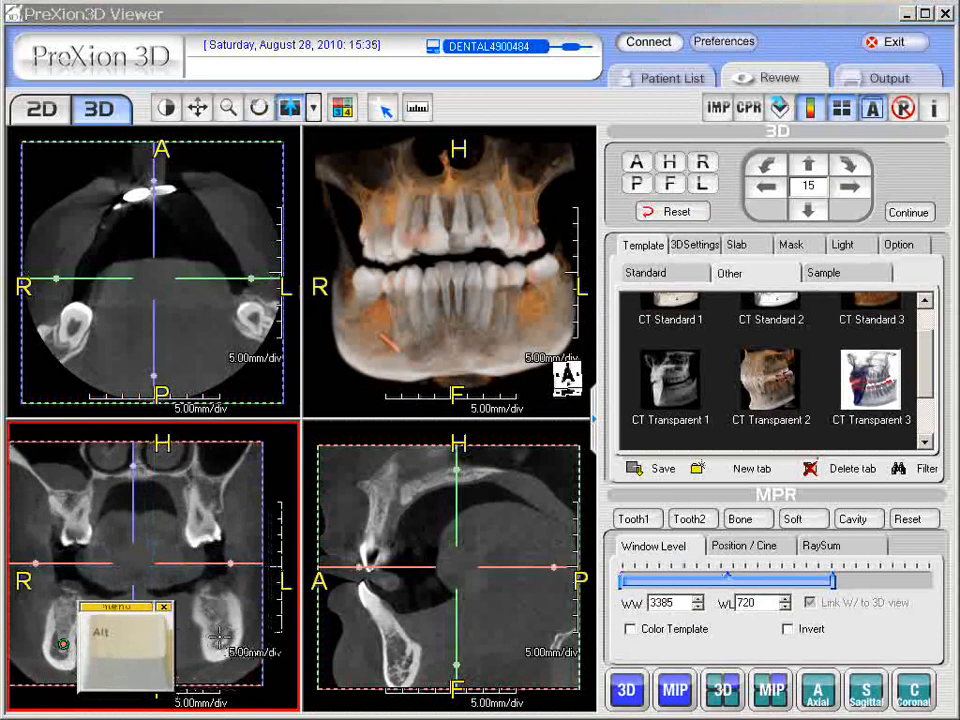
click(218, 636)
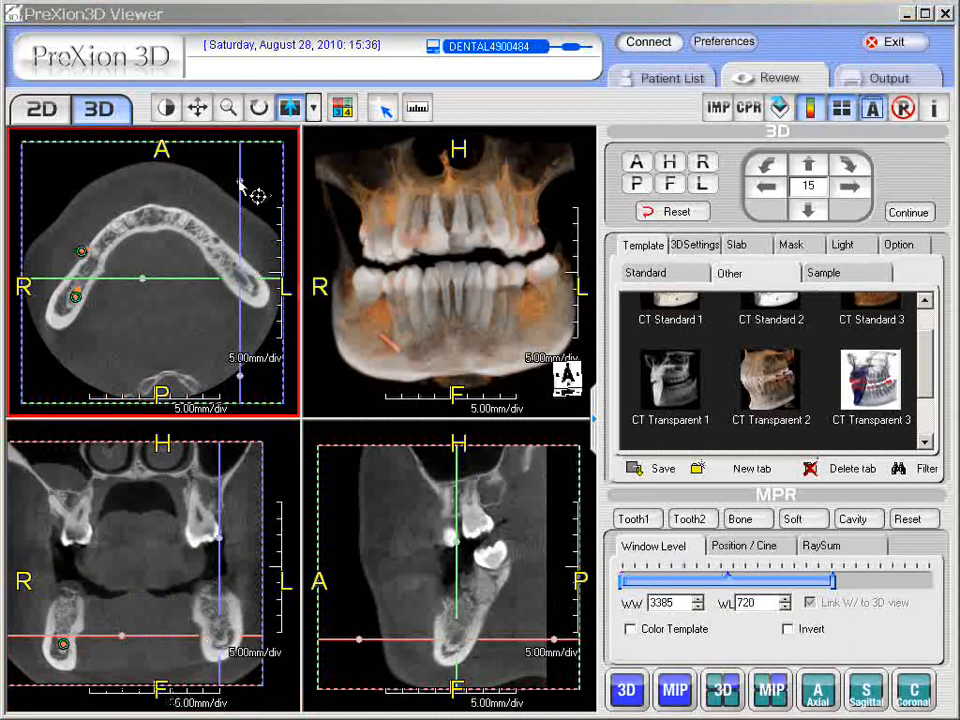
Rotate the reference lines in the axial view so the sagittal plane runs along the left body of the mandible
drag(242, 184, 204, 197)
click(523, 561)
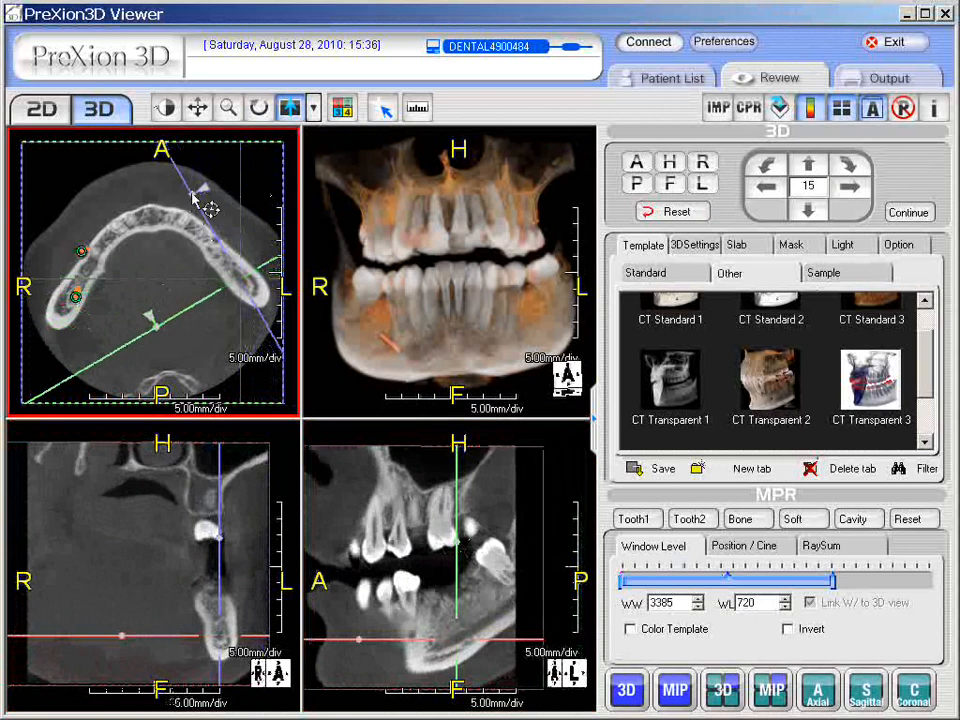
drag(209, 208, 186, 192)
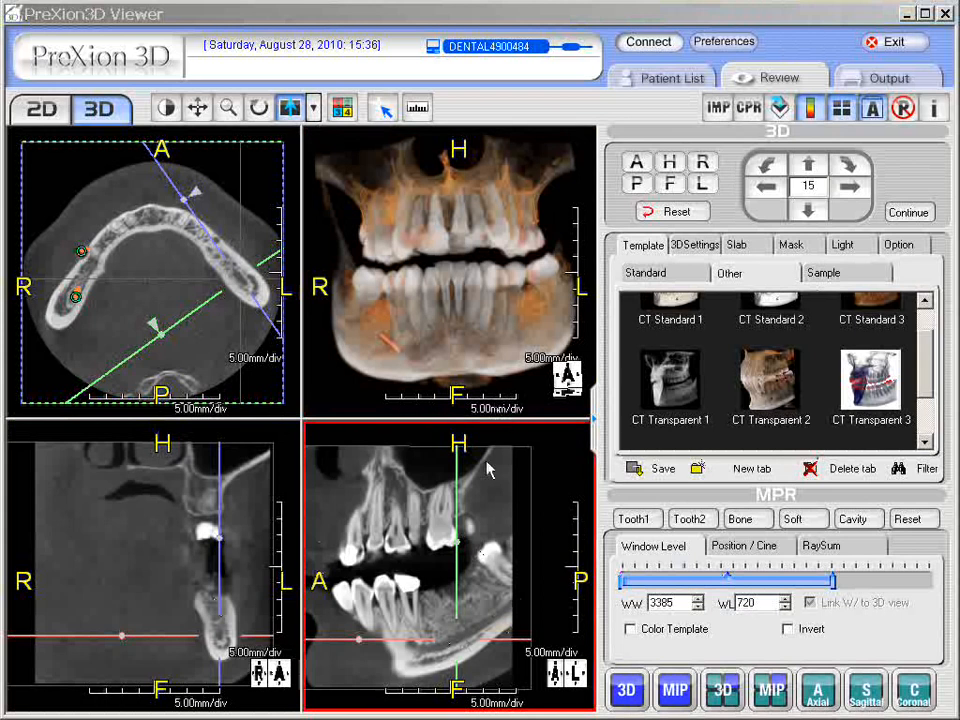
Open implant planning, add a new mandibular canal and set its colour to purple
click(721, 108)
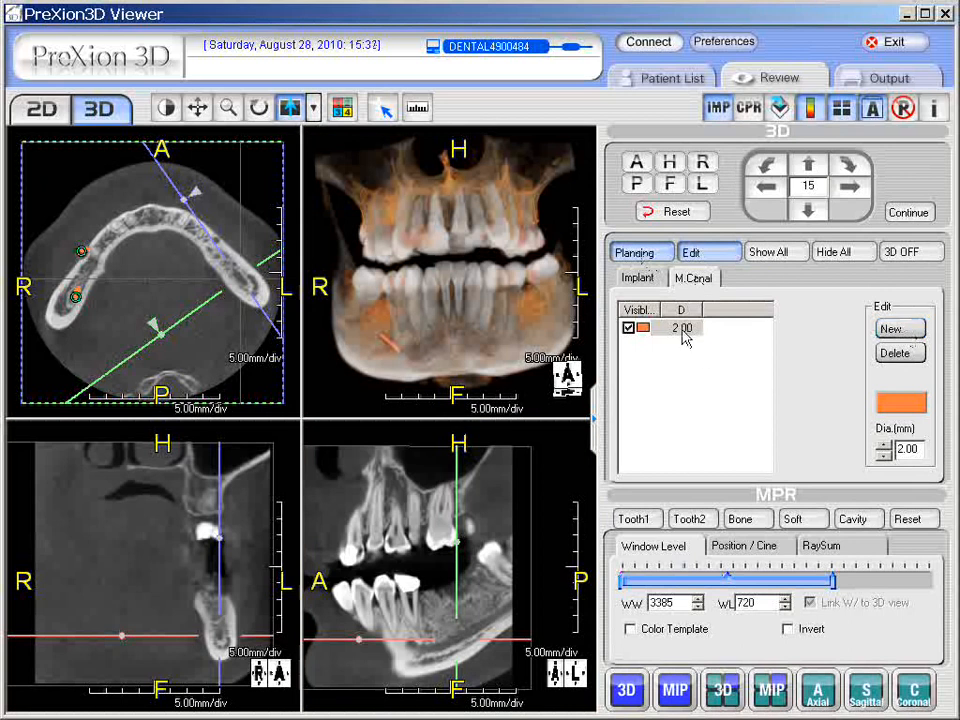
click(893, 334)
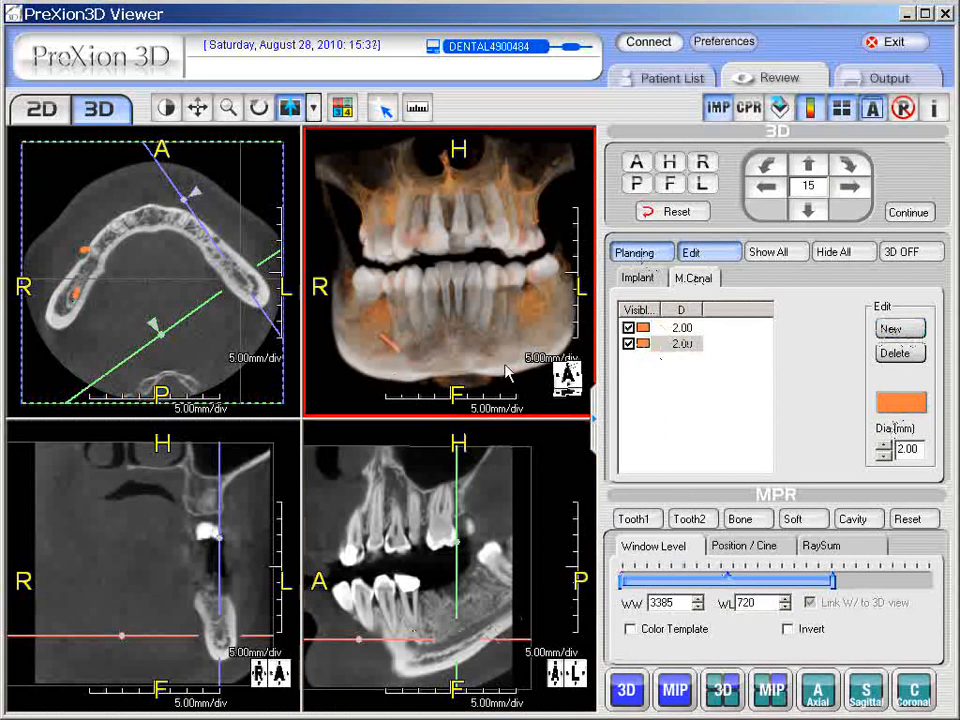
click(905, 407)
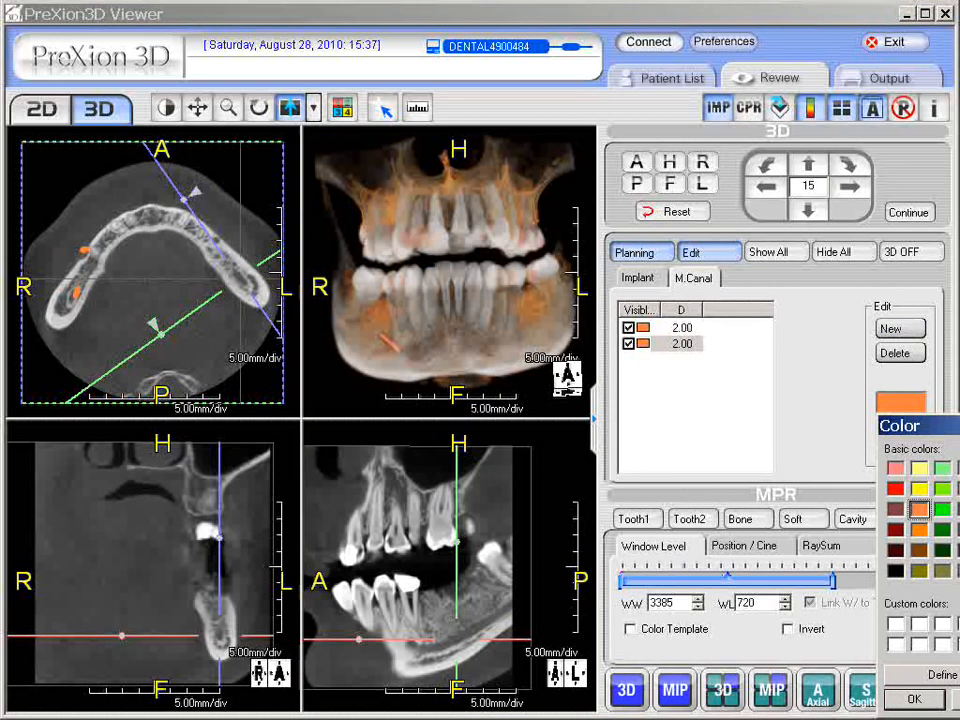
click(957, 510)
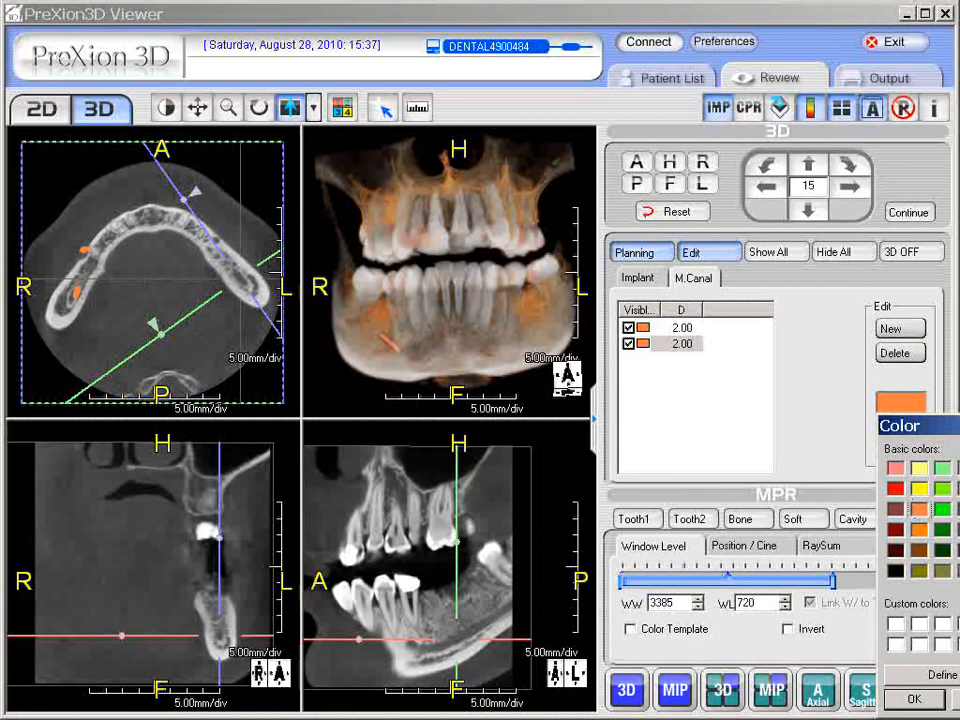
click(925, 703)
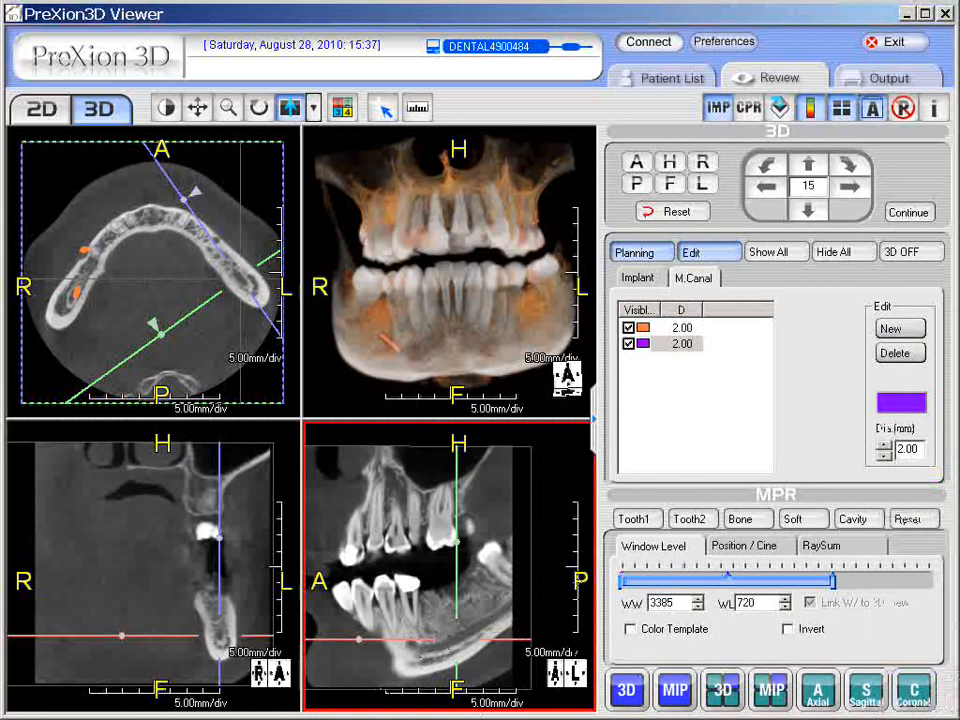
Trace the left mandibular canal with successive points in the sagittal view, working forward from its posterior end
drag(343, 719, 324, 649)
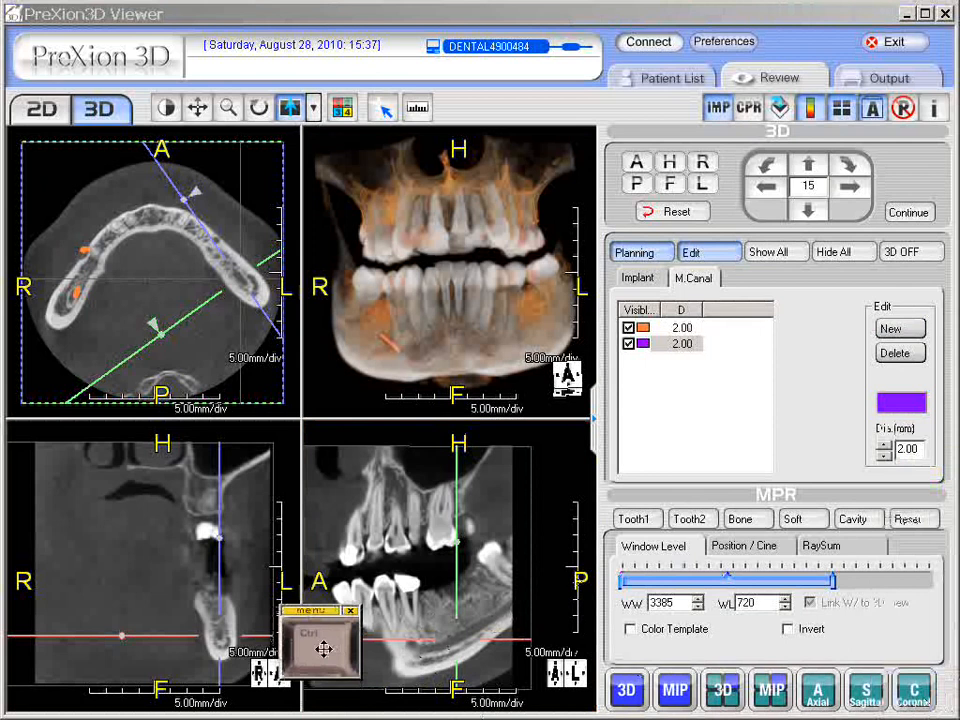
click(500, 640)
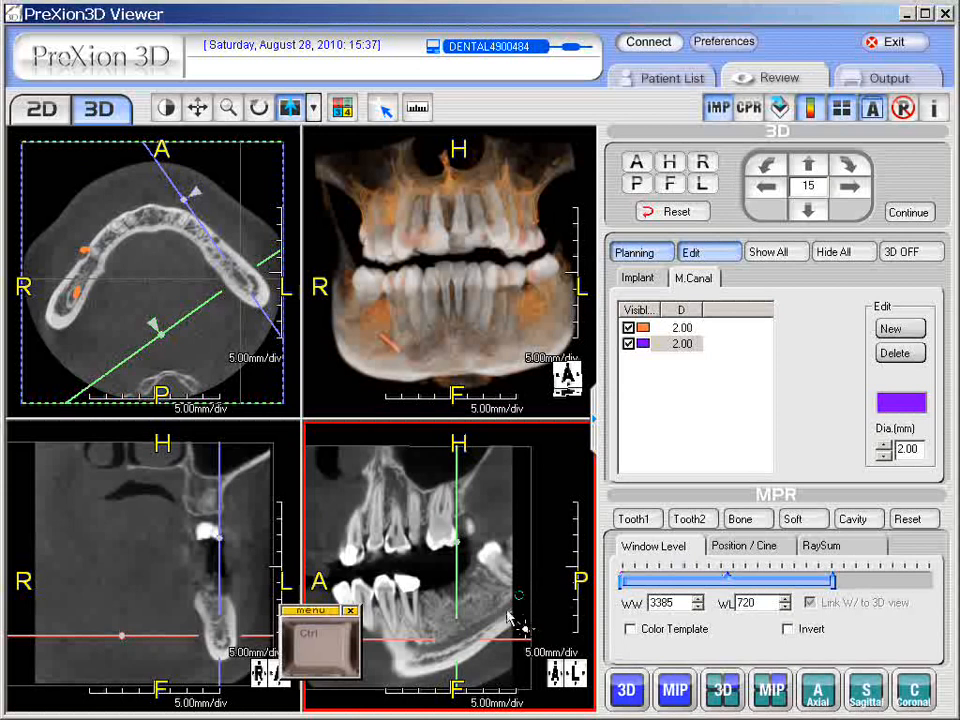
click(503, 609)
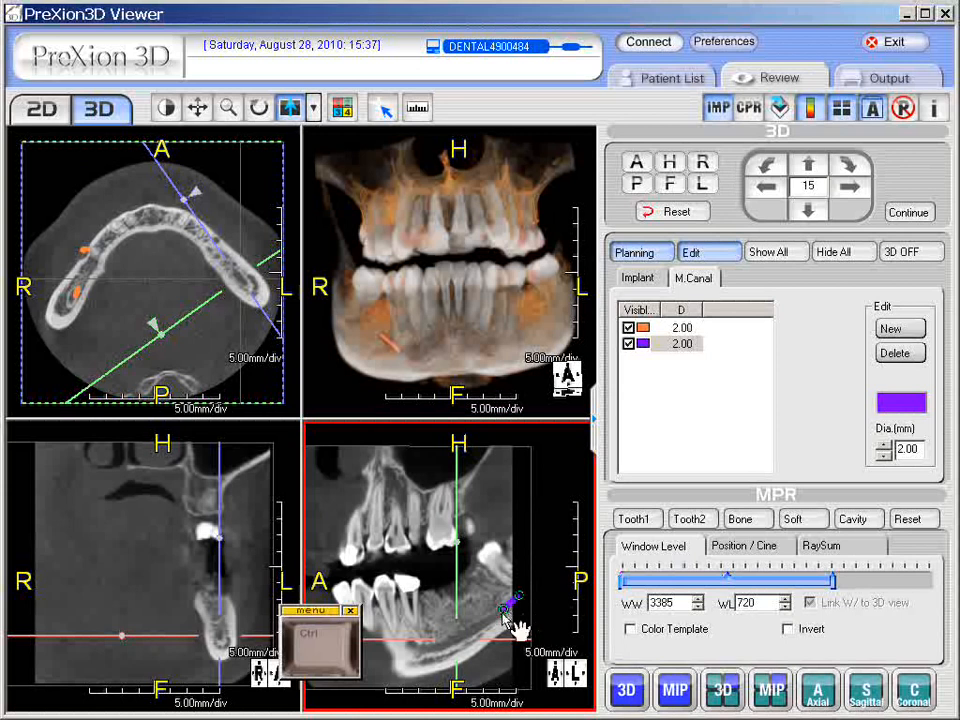
click(447, 621)
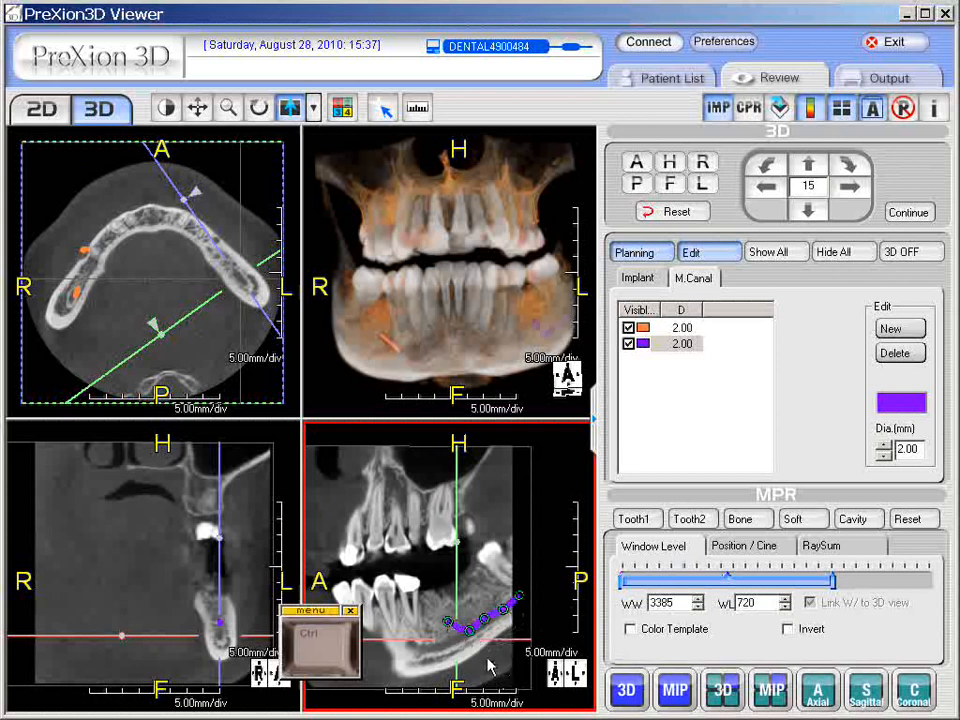
Move the last point of the purple canal trace downward in the sagittal view
drag(452, 624, 458, 644)
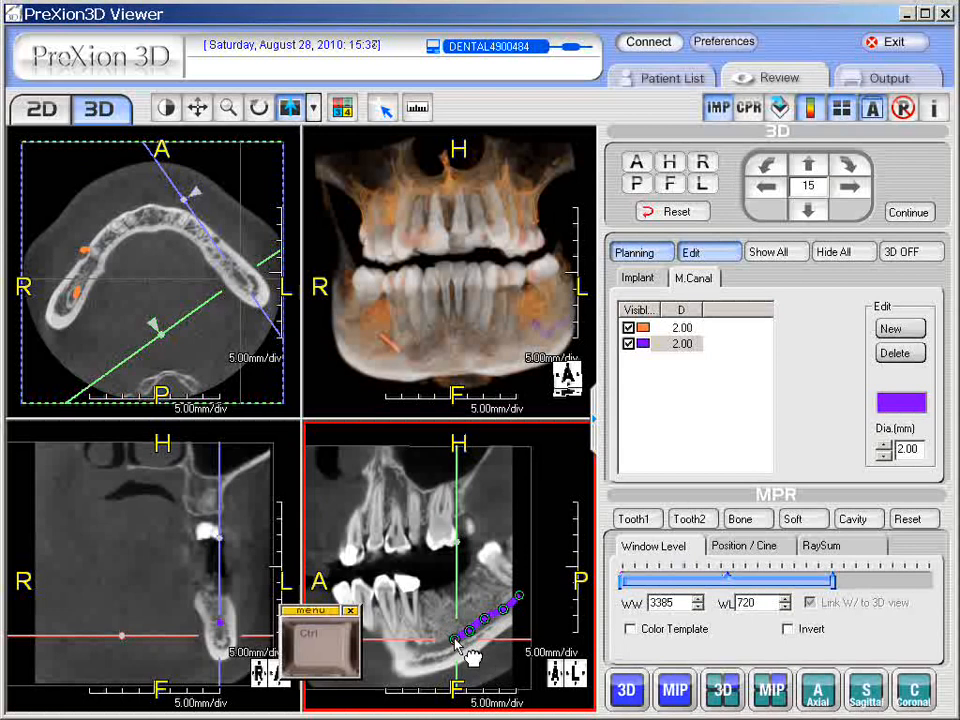
drag(456, 640, 463, 655)
Delete the last two points of the purple canal trace in the sagittal view
drag(312, 611, 339, 654)
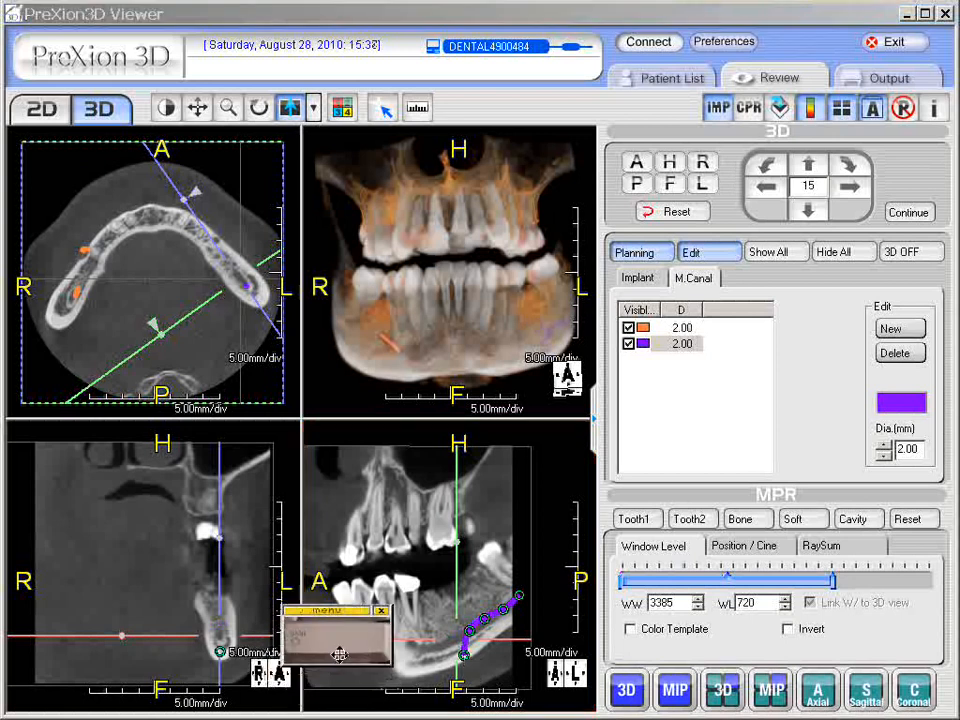
click(453, 681)
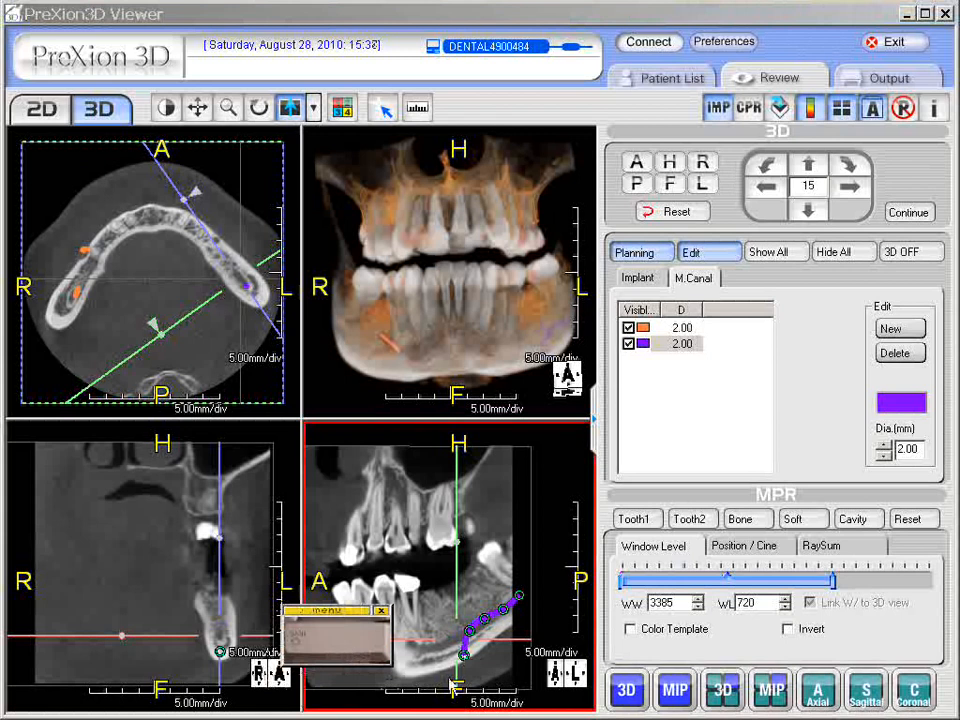
shift+click(464, 655)
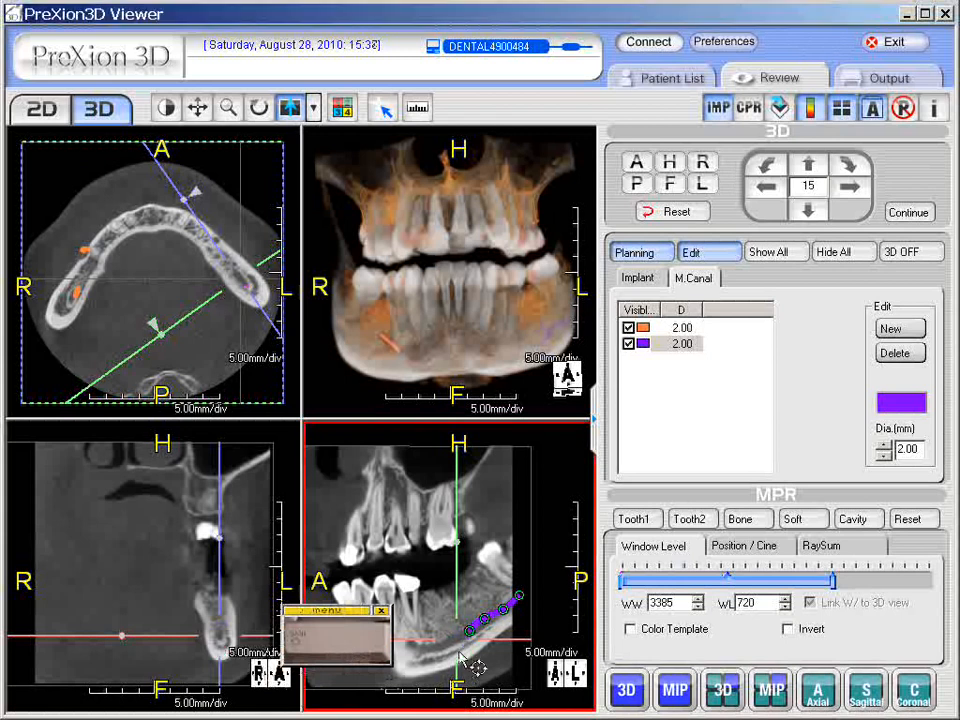
shift+click(469, 631)
Delete the entire purple canal from the mandibular canal list
drag(320, 650, 246, 719)
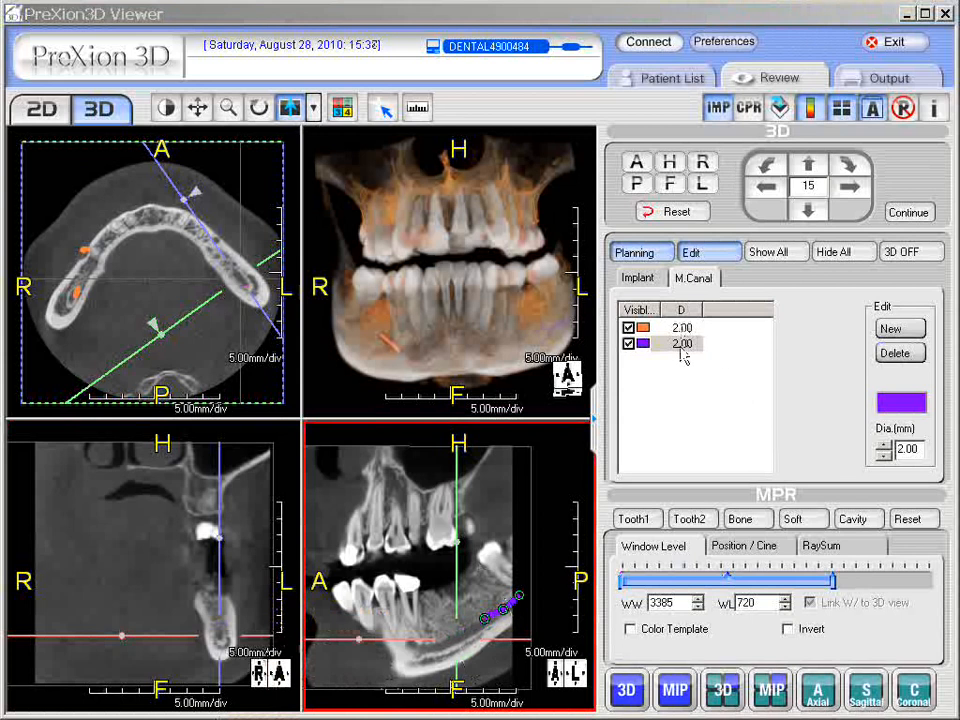
click(681, 350)
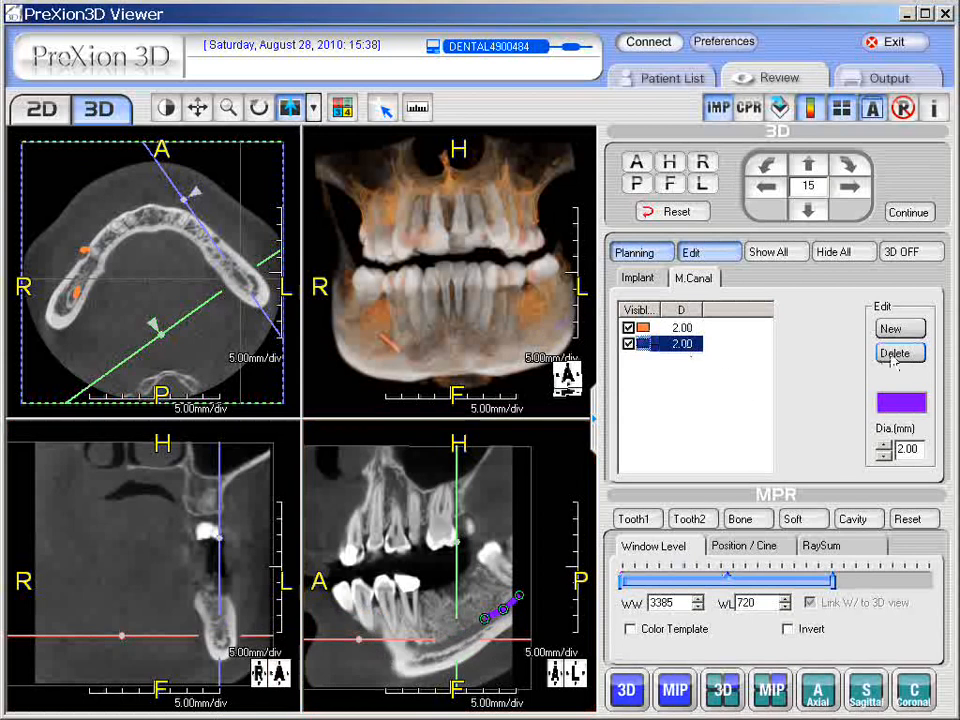
click(900, 355)
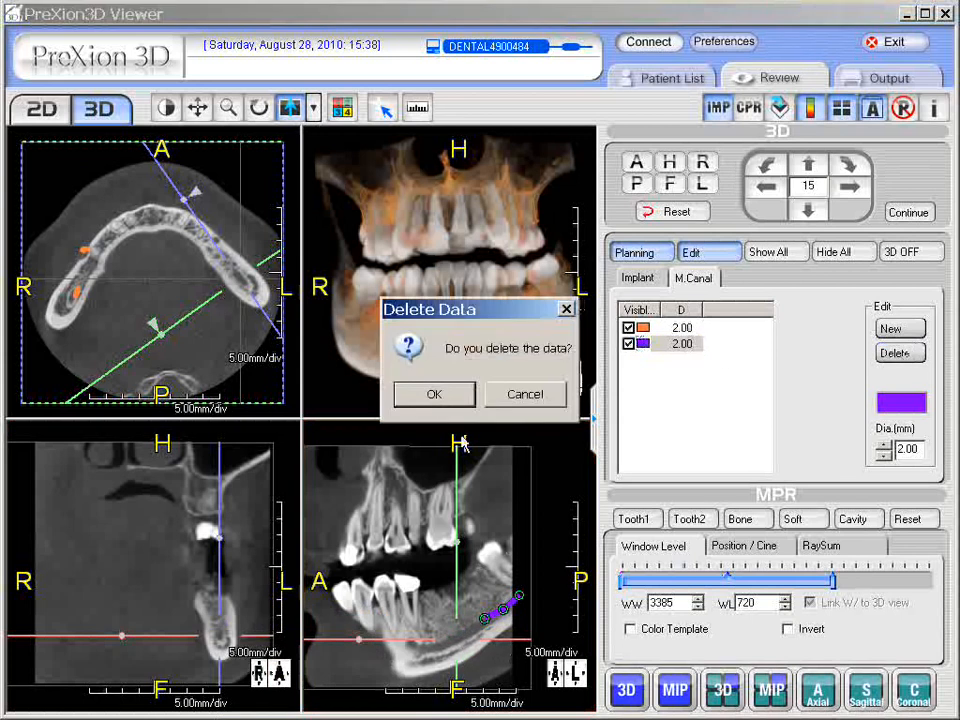
click(434, 394)
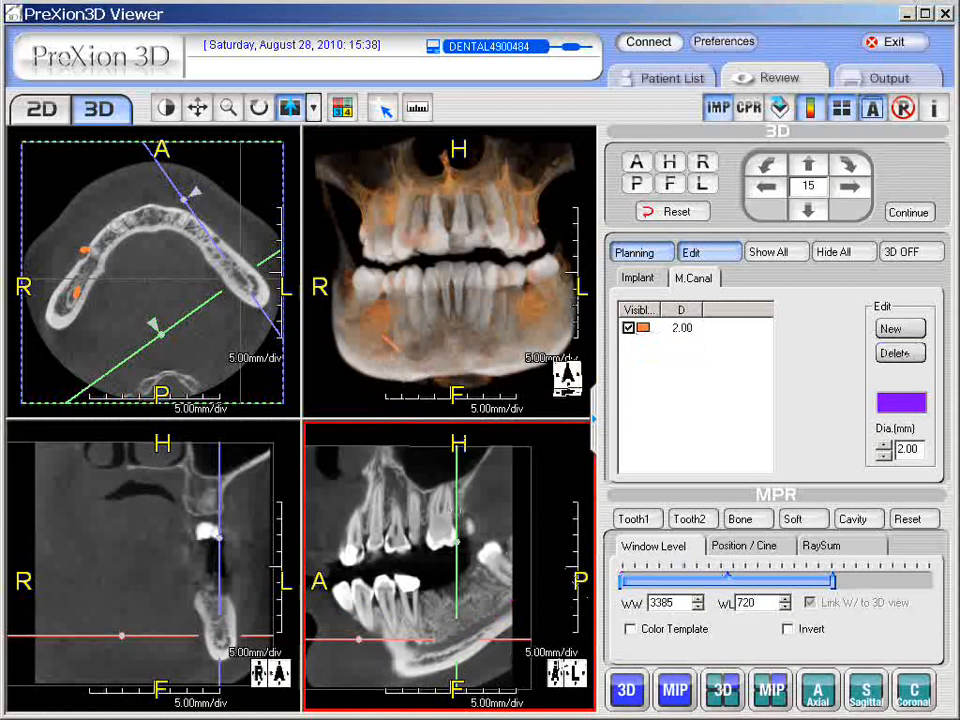
Create a new purple mandibular canal, 2.00 mm in diameter, and trace the left canal forward from its posterior end in the sagittal view
key(ctrl)
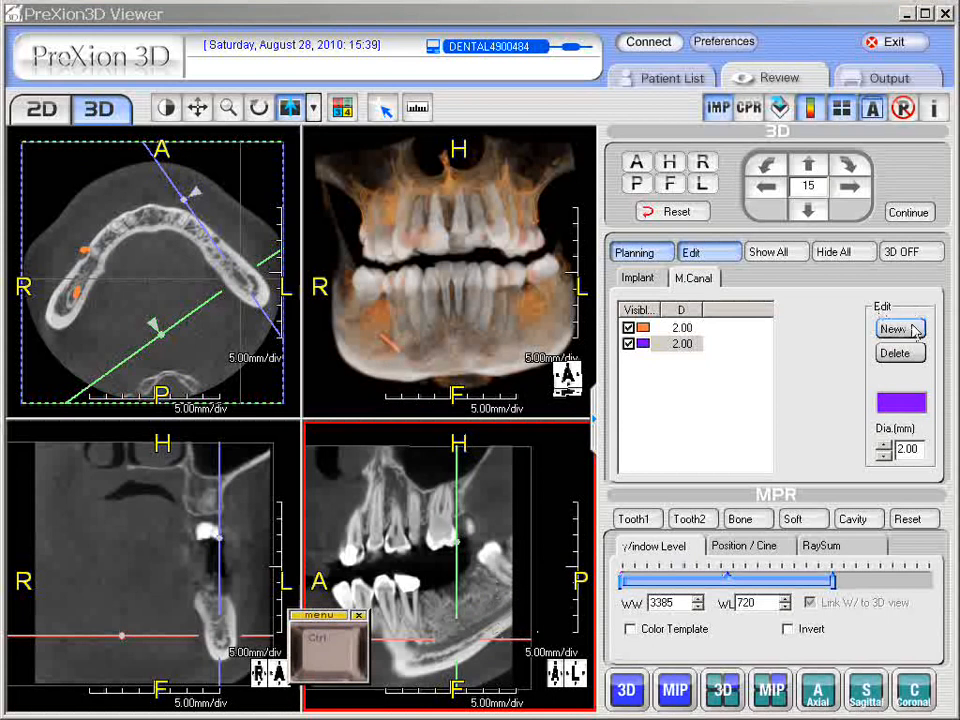
click(913, 329)
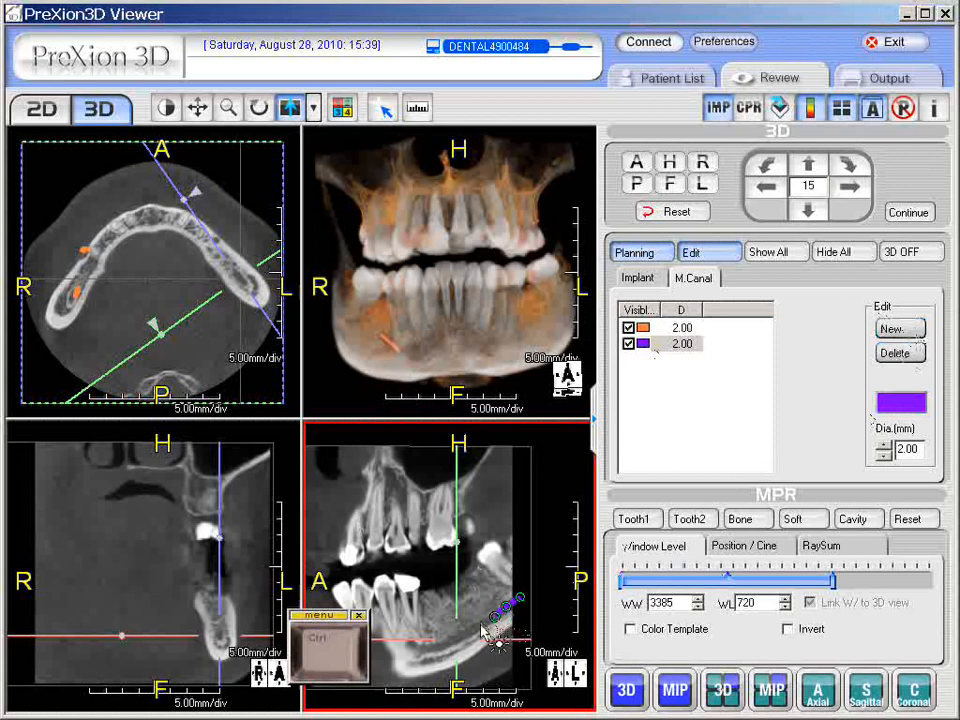
ctrl+click(481, 625)
ctrl+click(459, 636)
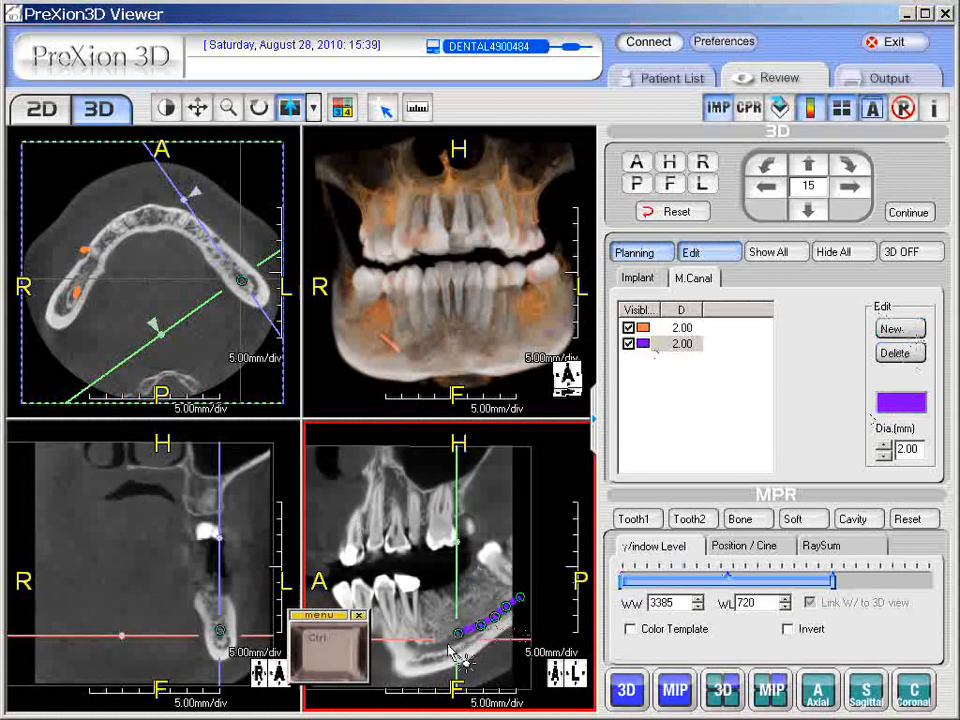
ctrl+click(447, 644)
ctrl+click(427, 645)
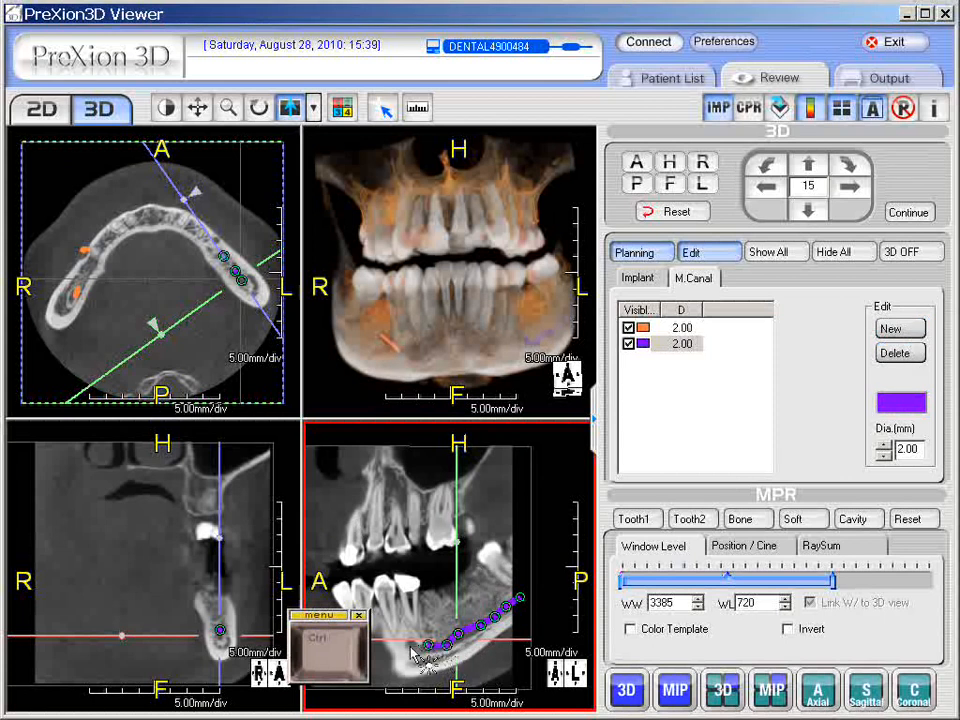
ctrl+click(410, 646)
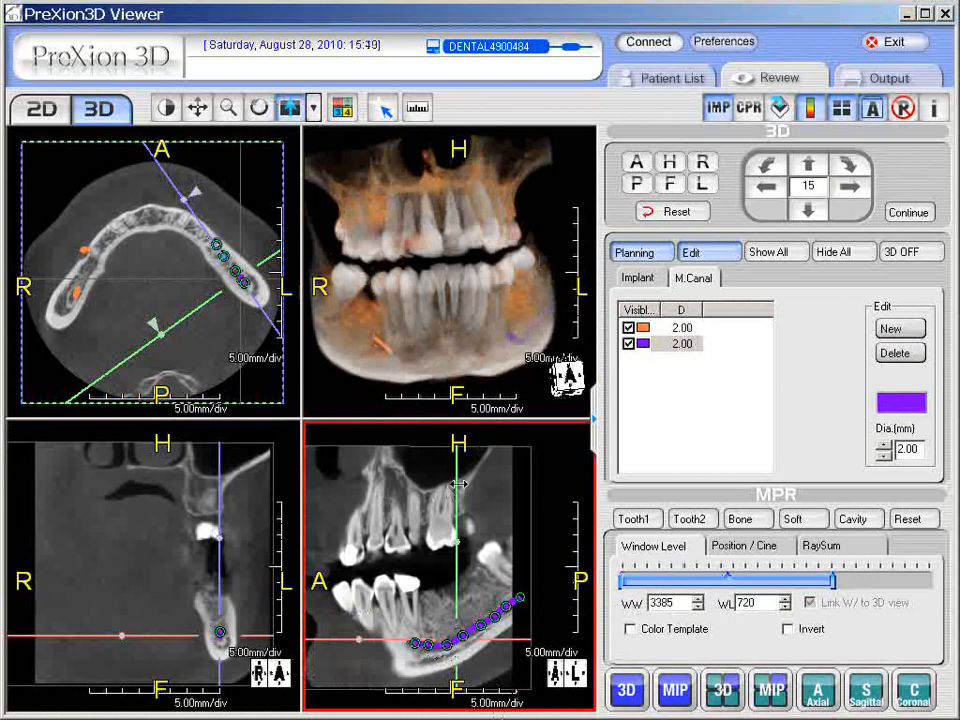
Bring the coronal slice to the trace's front end, adjust that point in the coronal view, and add a final point up and outward
drag(458, 484, 411, 486)
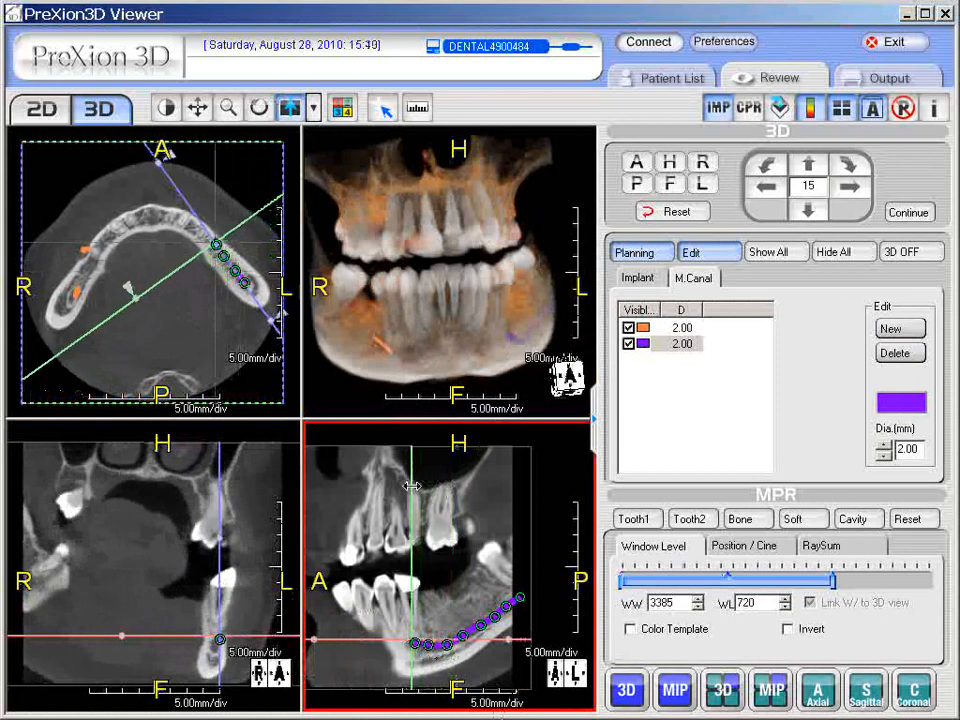
click(240, 647)
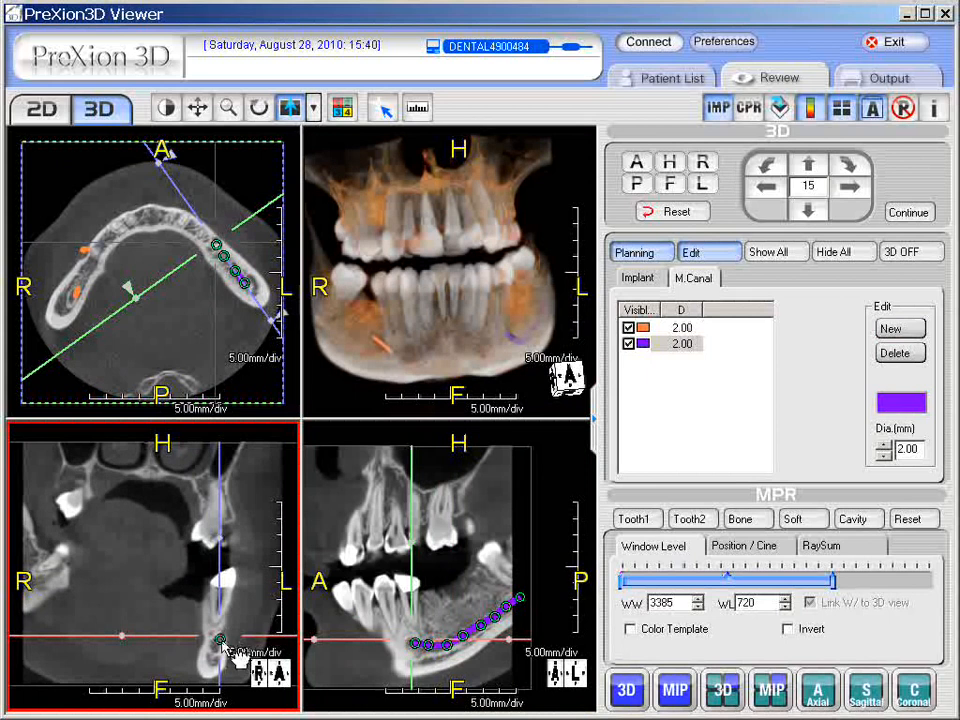
drag(222, 644, 218, 644)
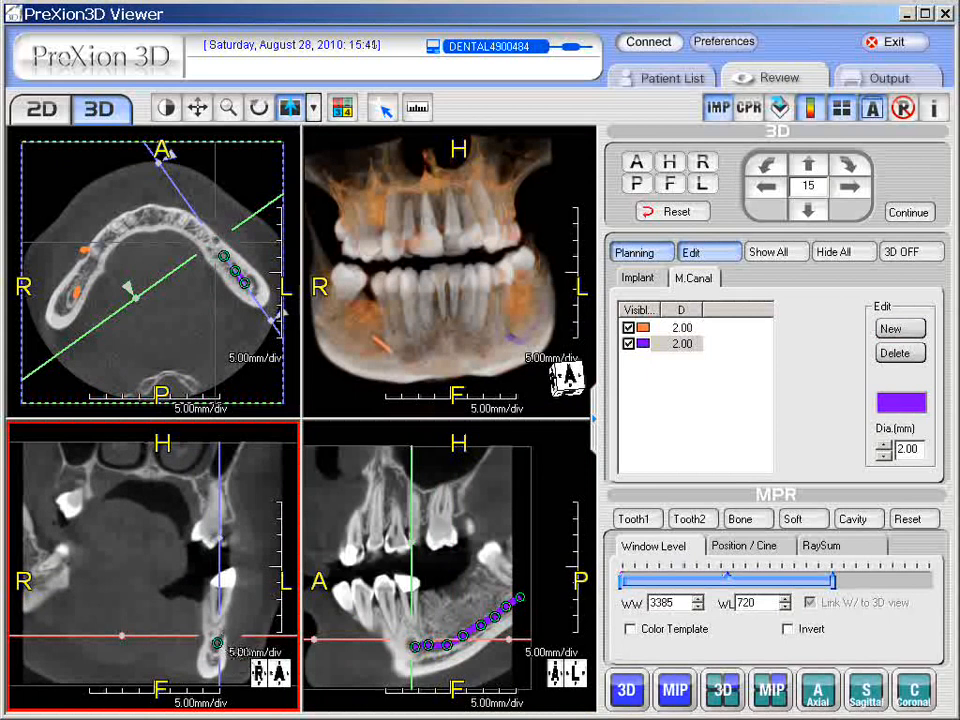
drag(240, 719, 134, 609)
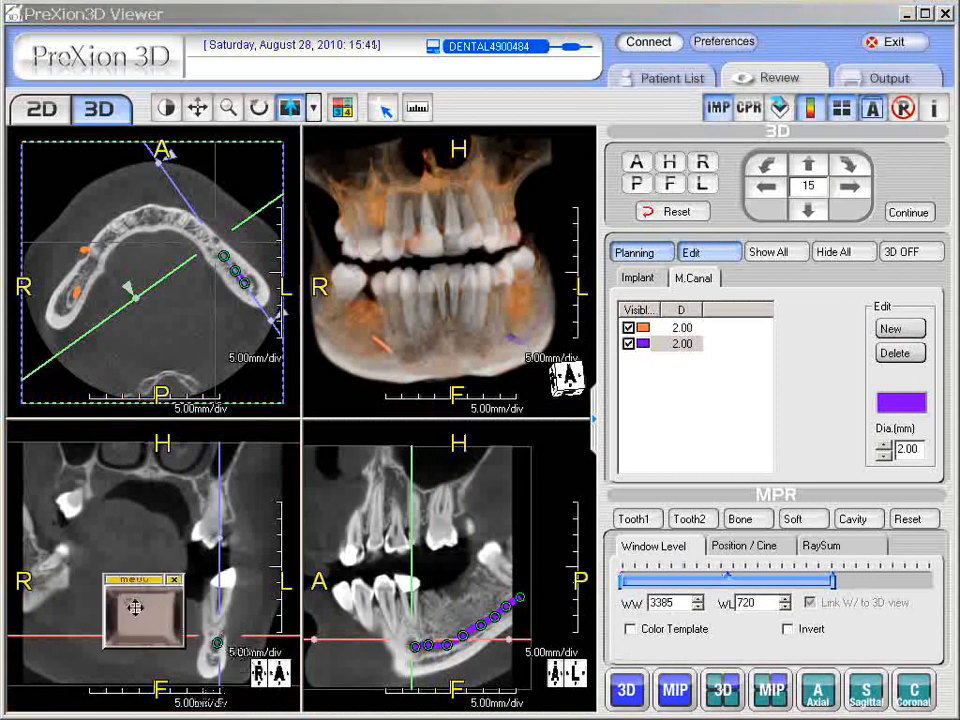
click(226, 635)
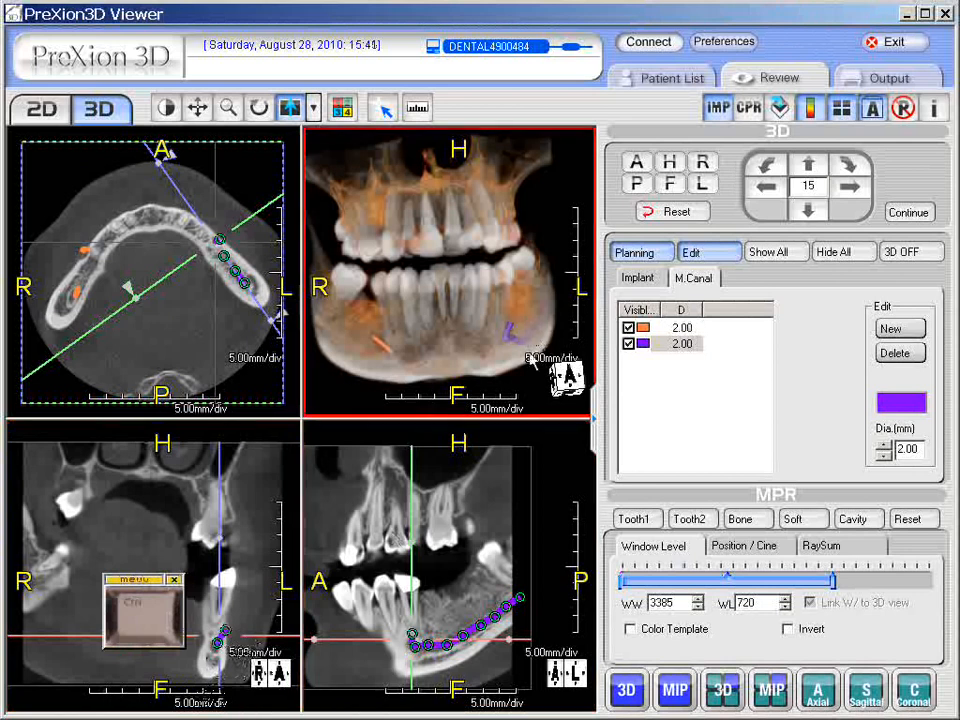
Rotate the 3D model to inspect the purple canal, and reset the views to their default orientation
drag(531, 354, 522, 370)
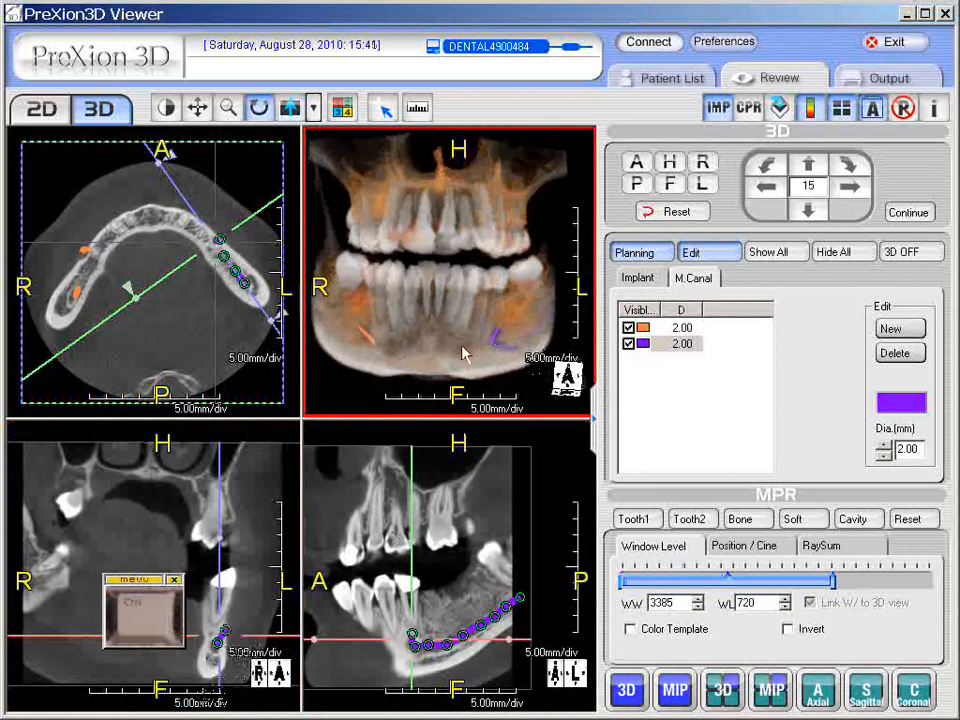
click(455, 560)
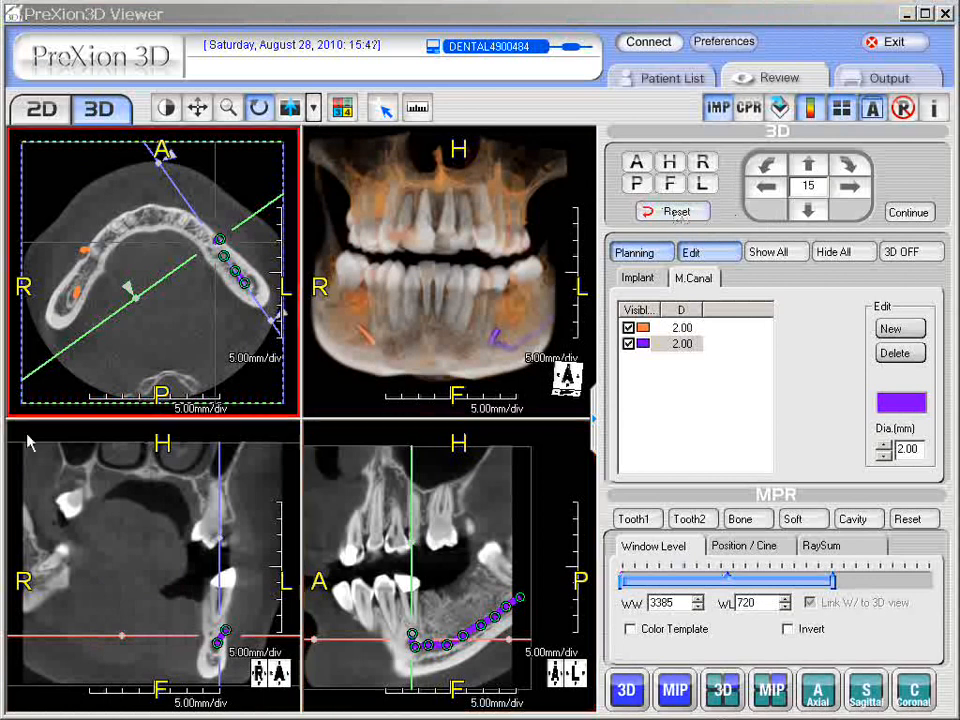
click(684, 213)
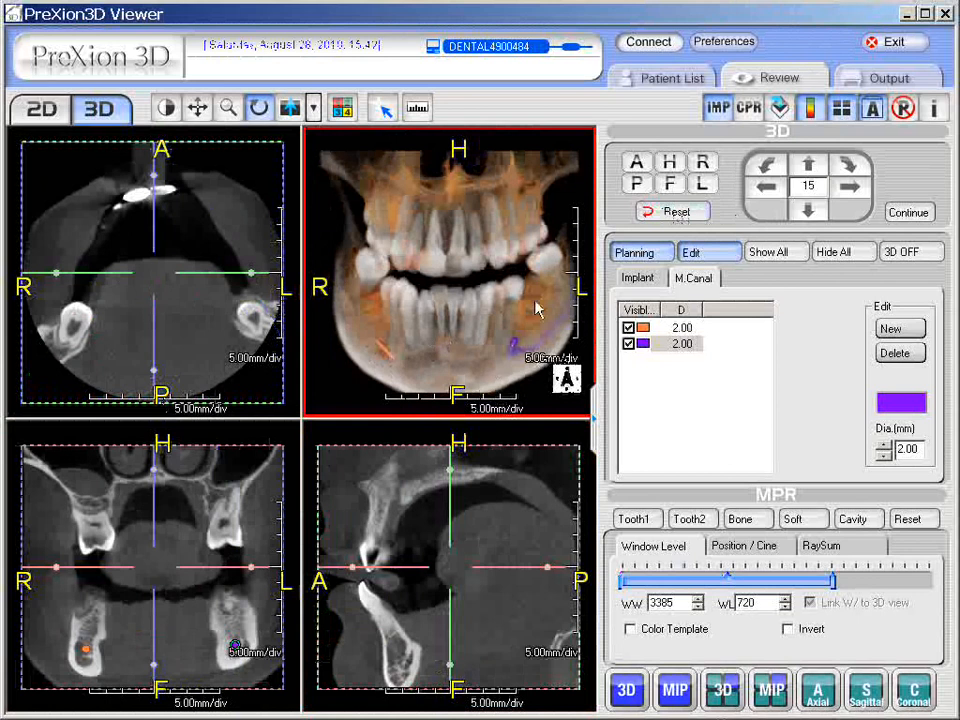
Show only the traced canals without the 3D volume, restore the volume, and hide and reshow all canals
click(912, 253)
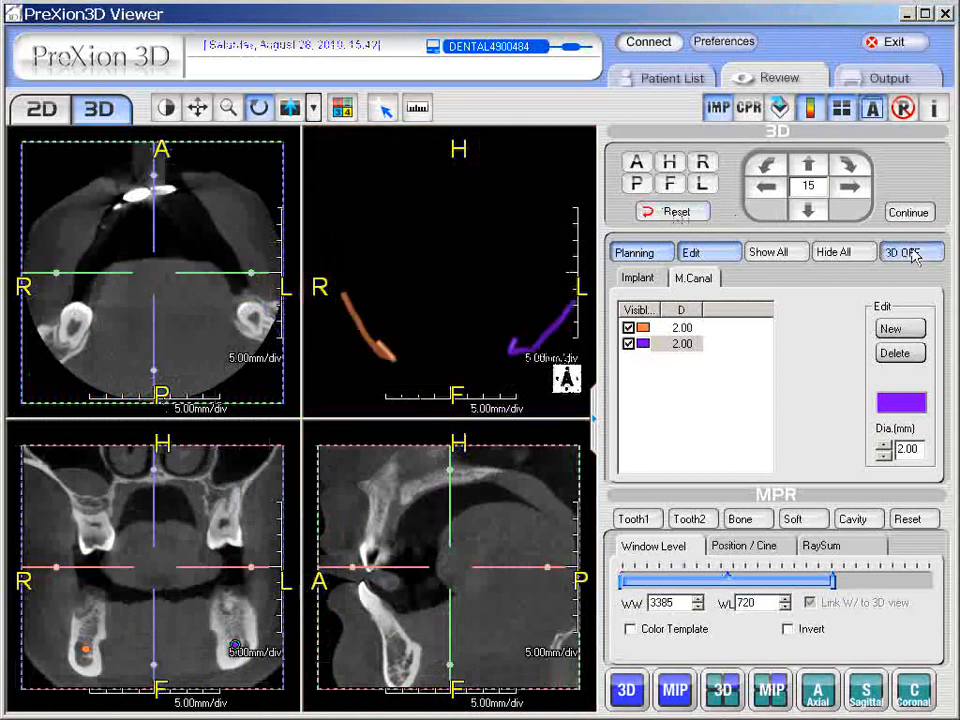
click(912, 254)
click(850, 253)
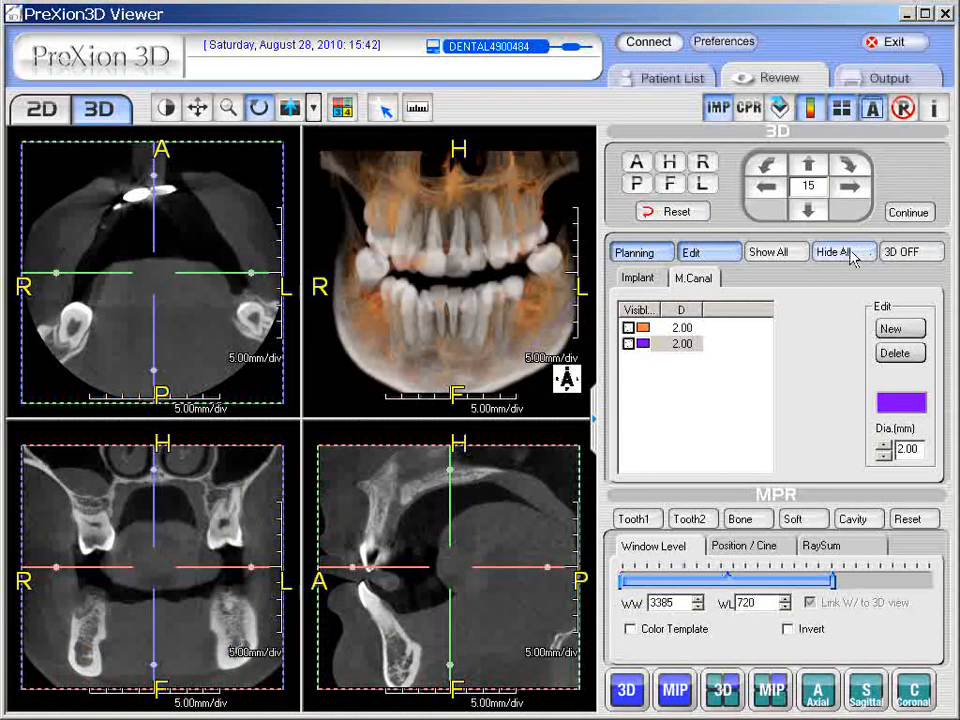
click(772, 253)
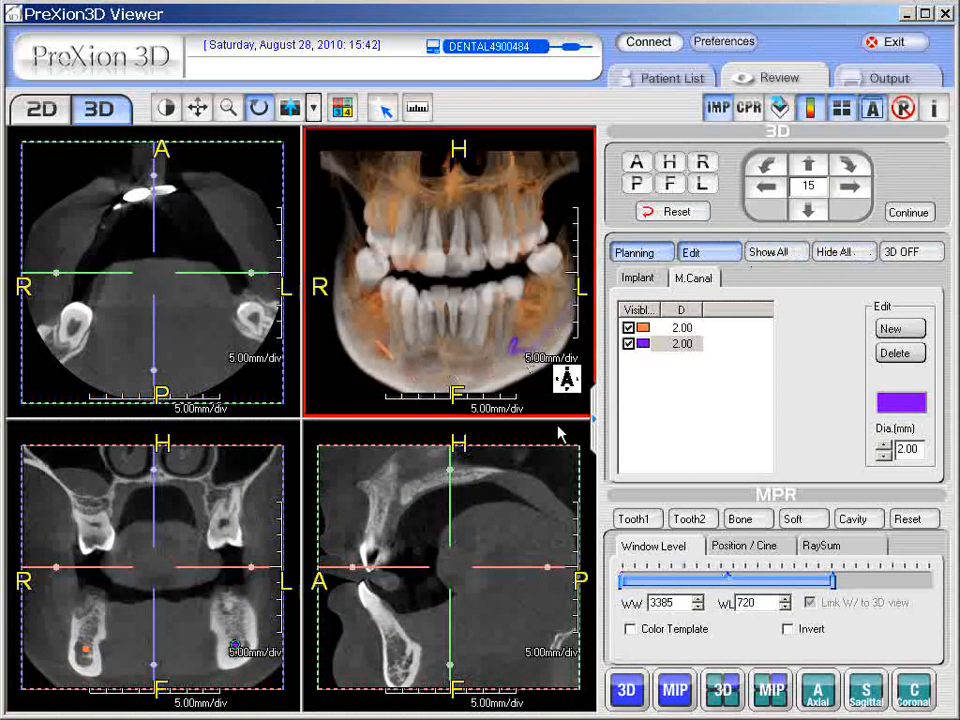
click(514, 540)
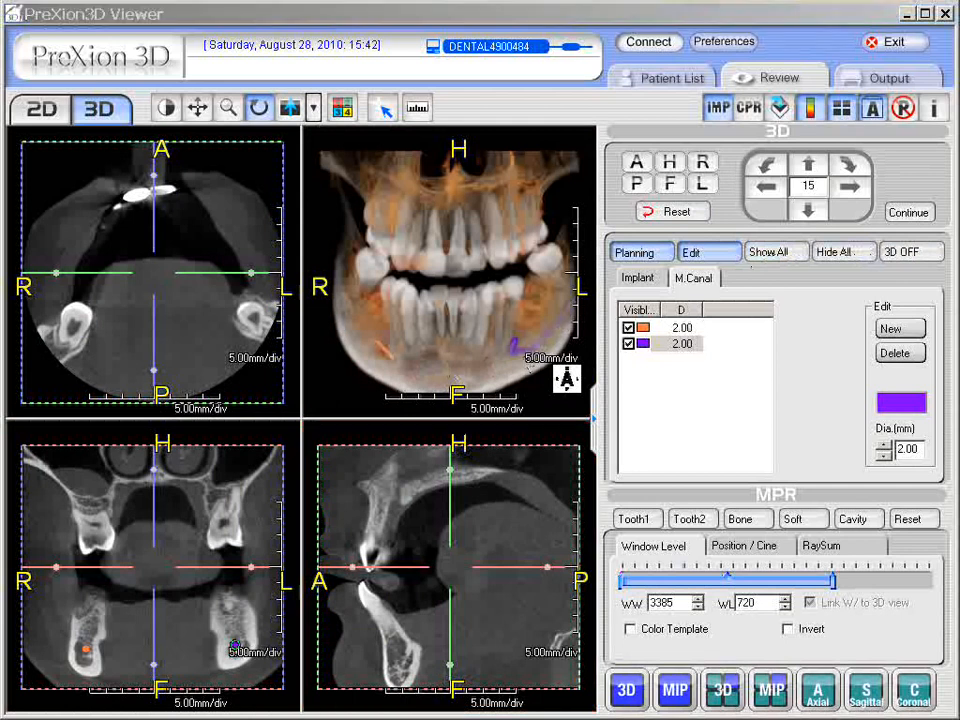
click(486, 350)
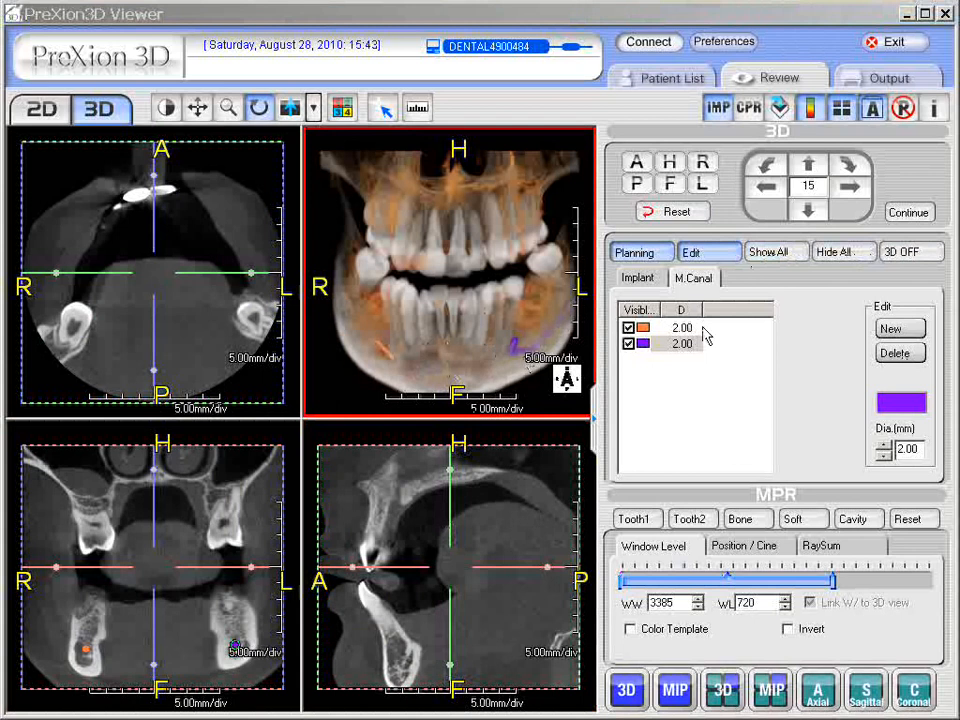
click(500, 628)
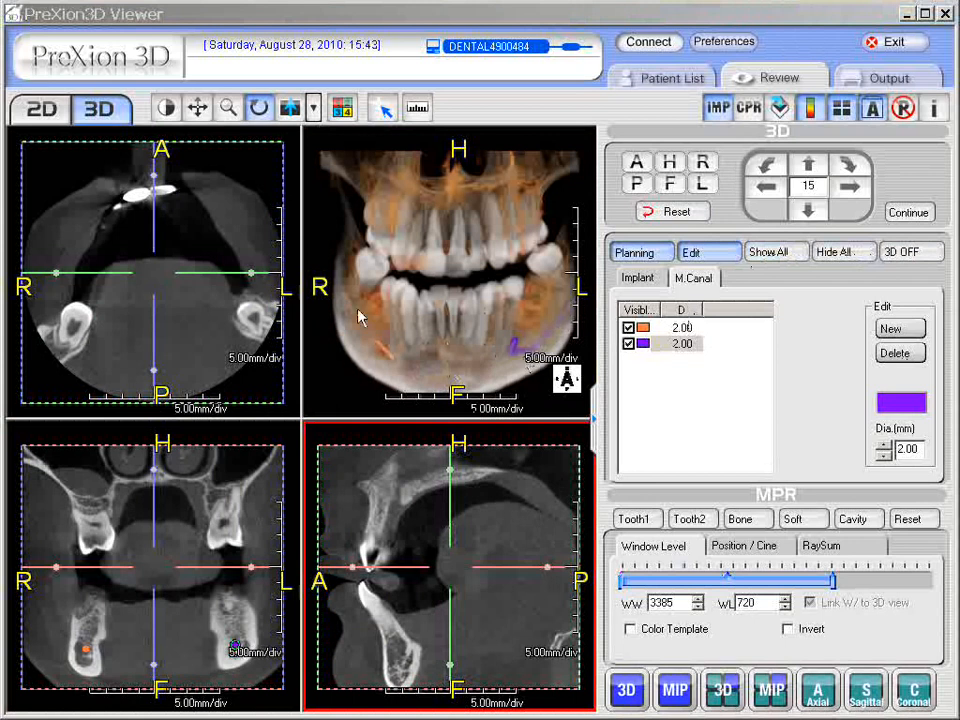
click(458, 393)
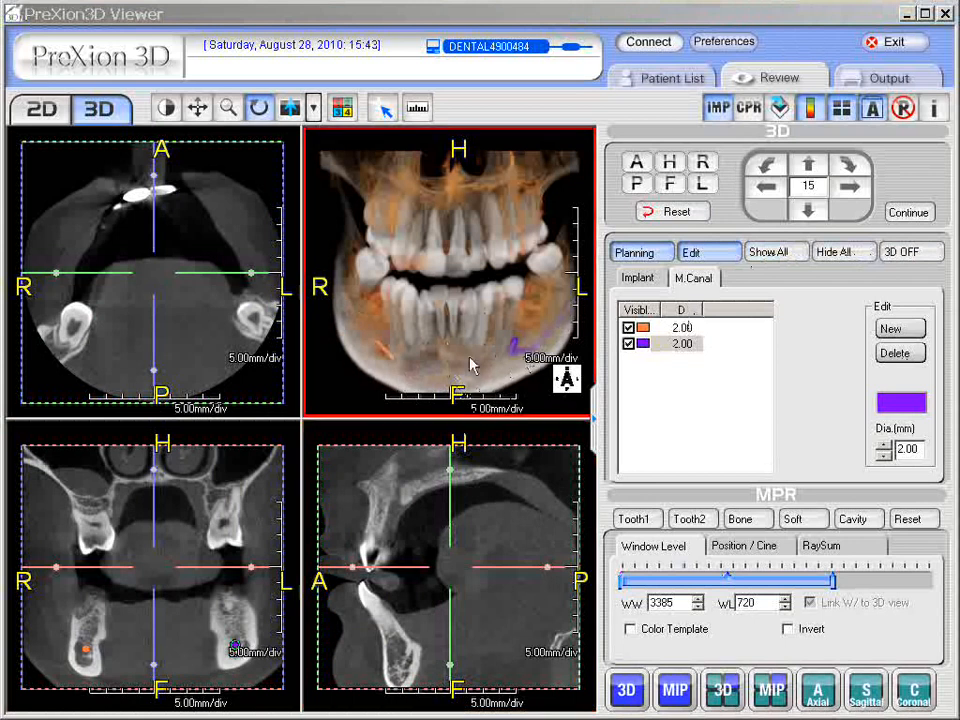
Rotate the 3D model to examine the purple canal from the patient's left side, and return to the frontal view
drag(380, 243, 401, 294)
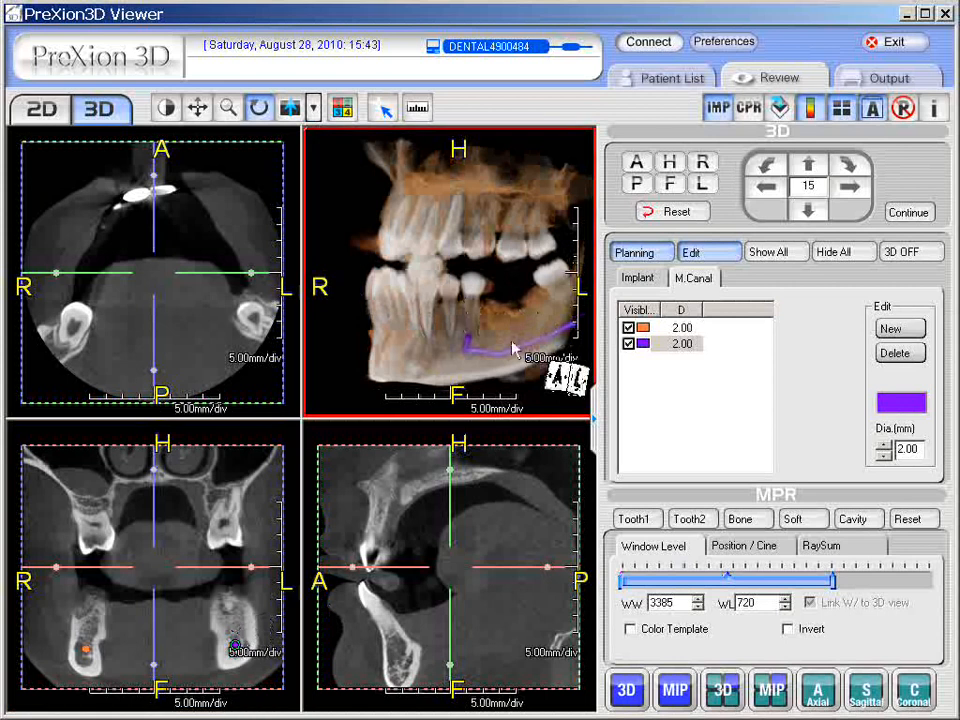
click(700, 252)
click(677, 213)
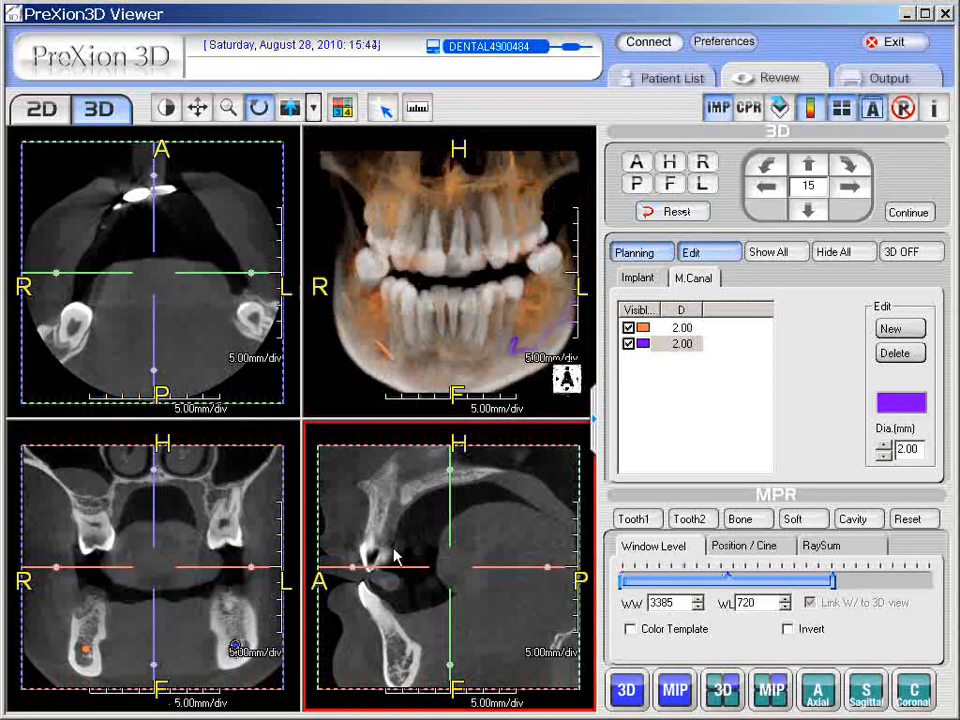
drag(495, 351, 489, 353)
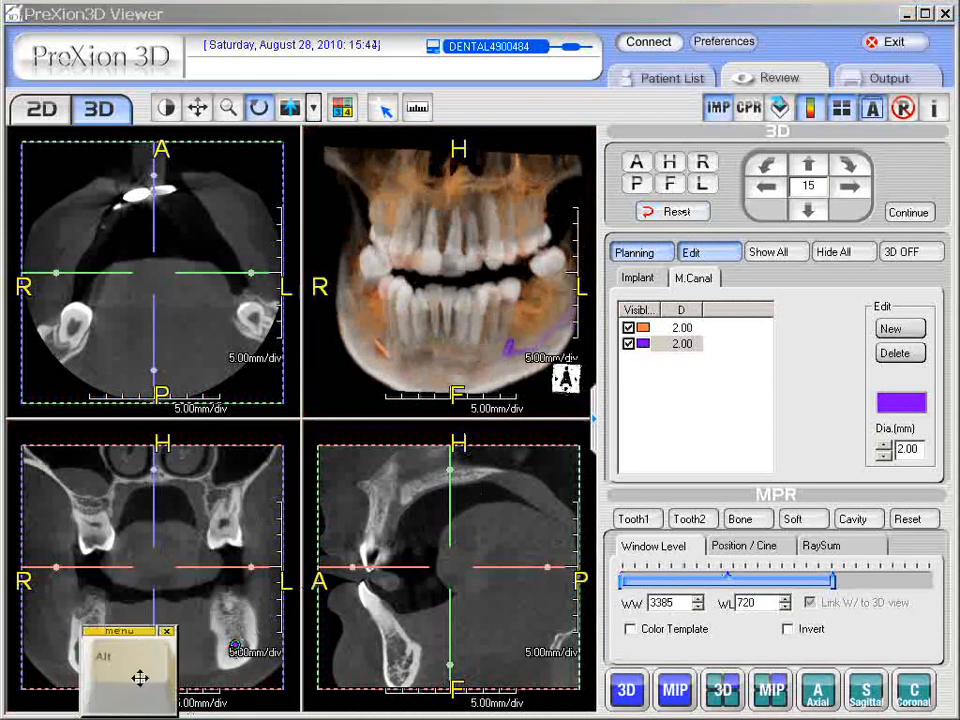
Recentre the MPR slices on the left mandibular bone just above the purple canal in the coronal view
drag(140, 676, 130, 641)
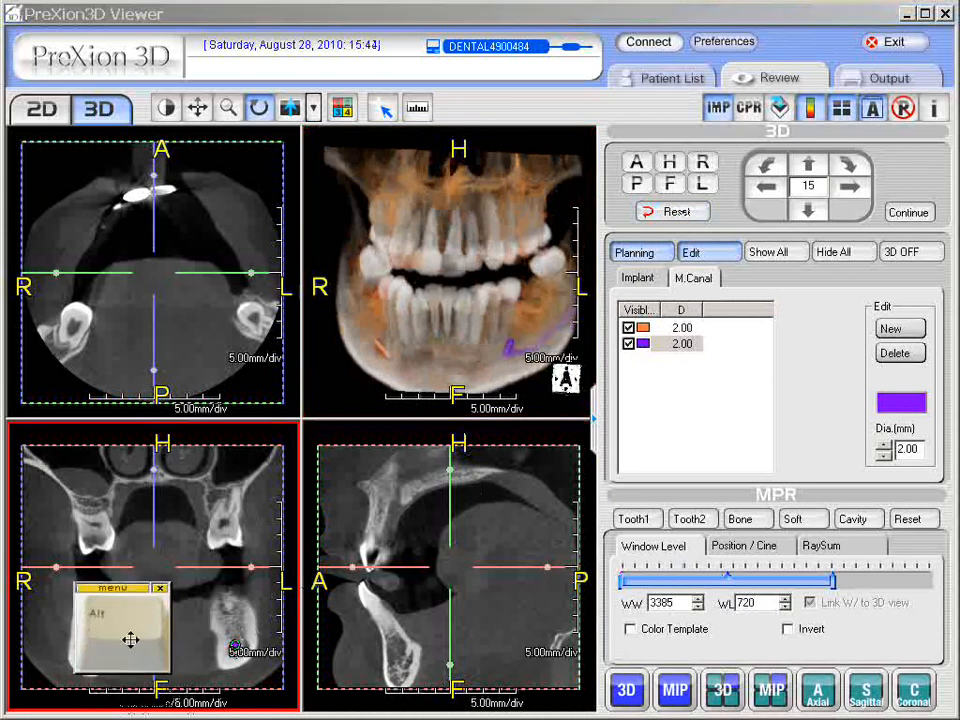
alt+click(234, 622)
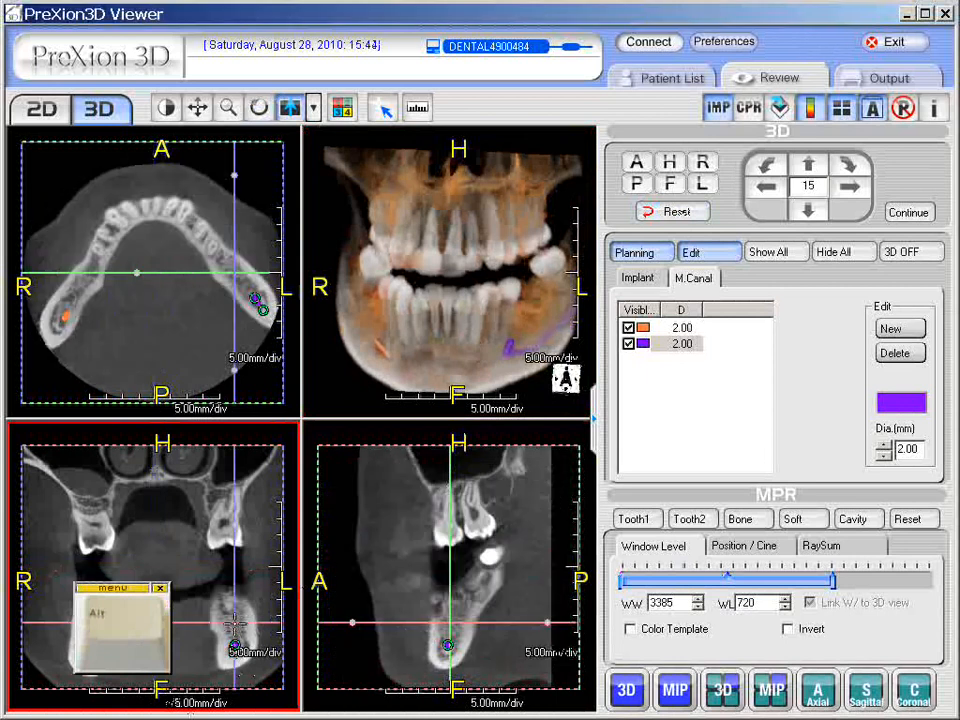
click(160, 588)
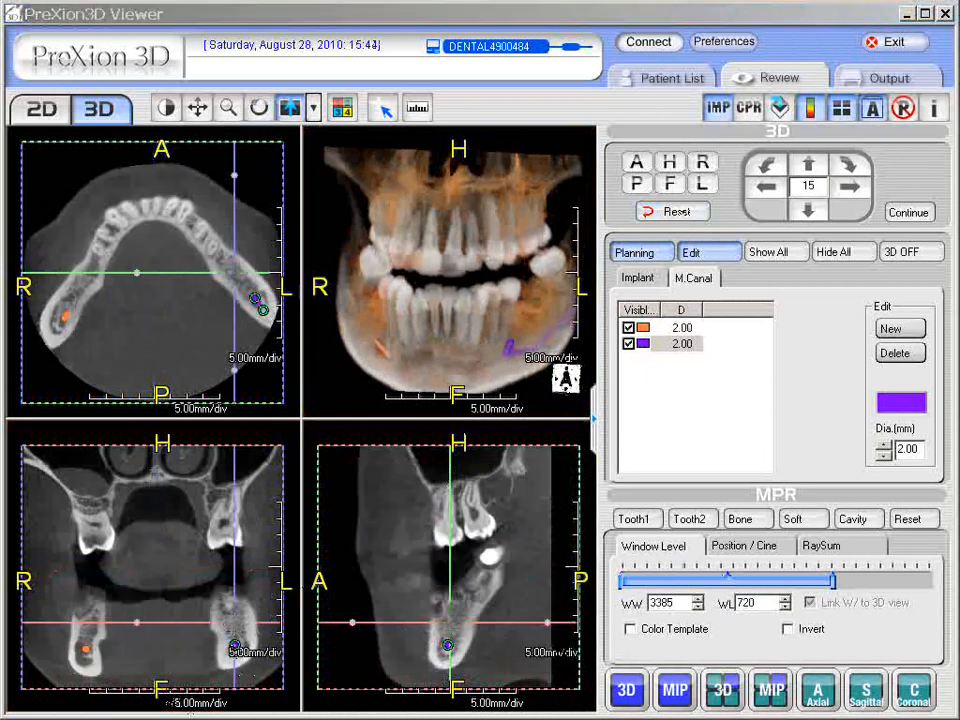
Rotate the slice planes in the axial view to align the sagittal plane with the left mandibular body, and raise the axial plane slightly
click(235, 174)
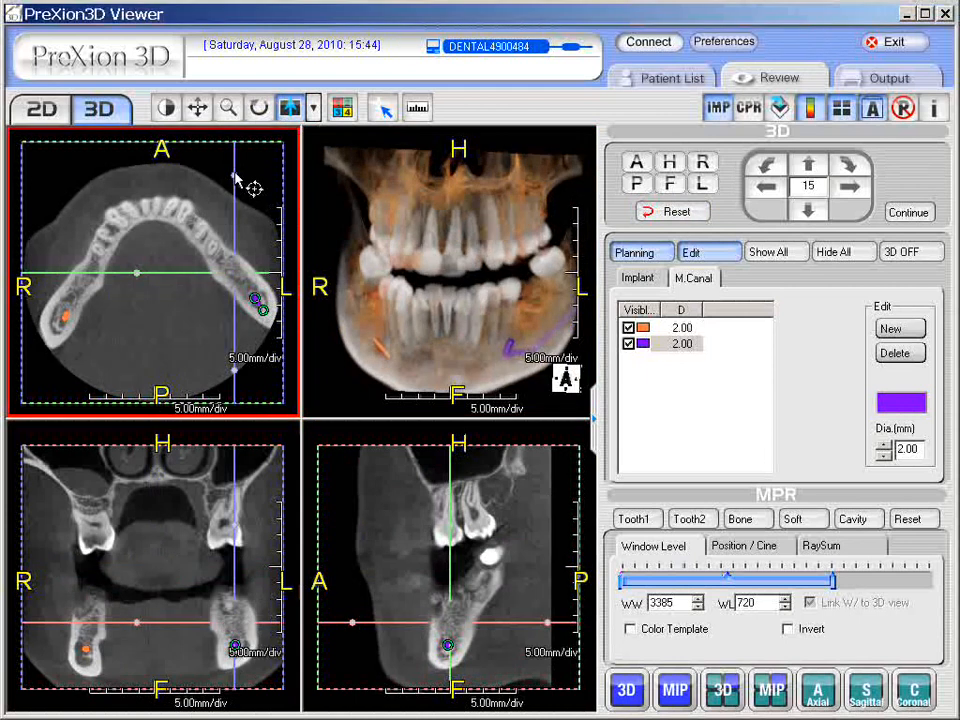
drag(235, 178, 157, 186)
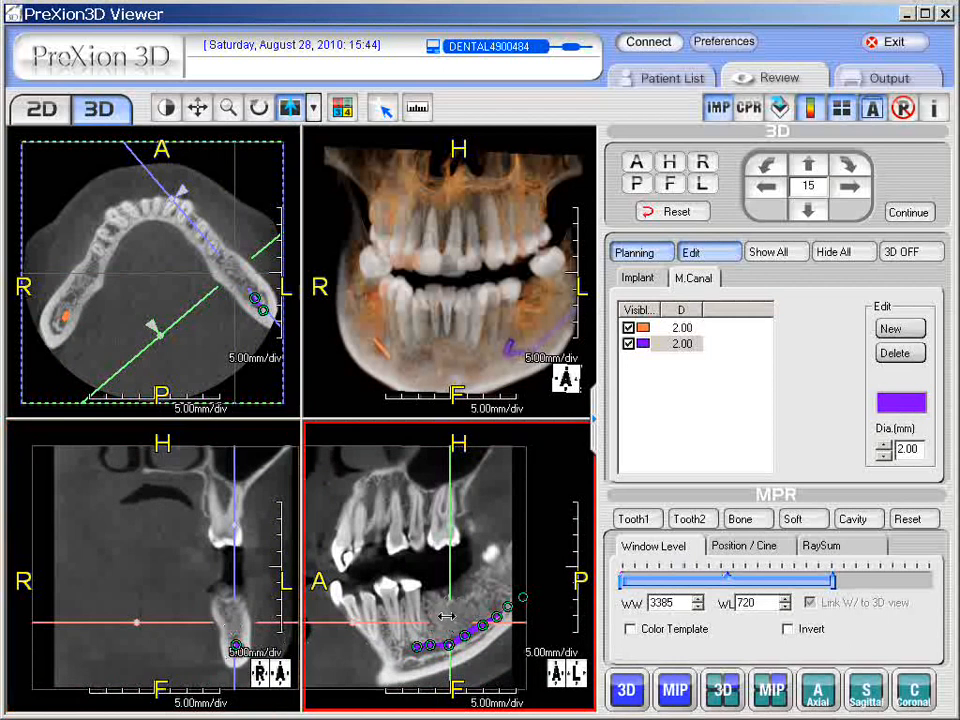
drag(453, 621, 450, 619)
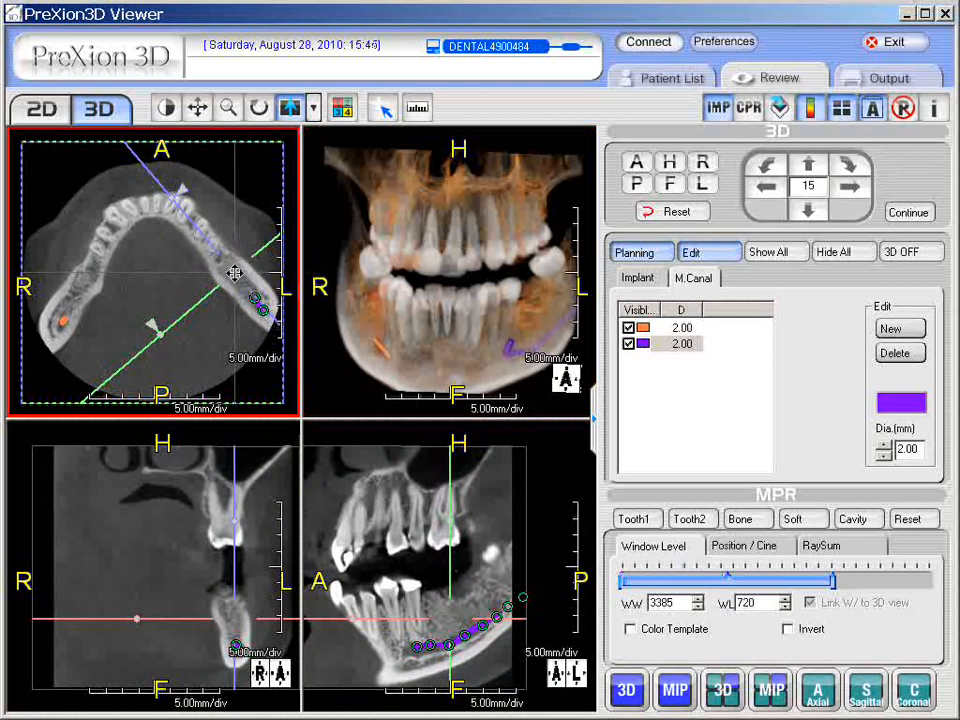
click(245, 588)
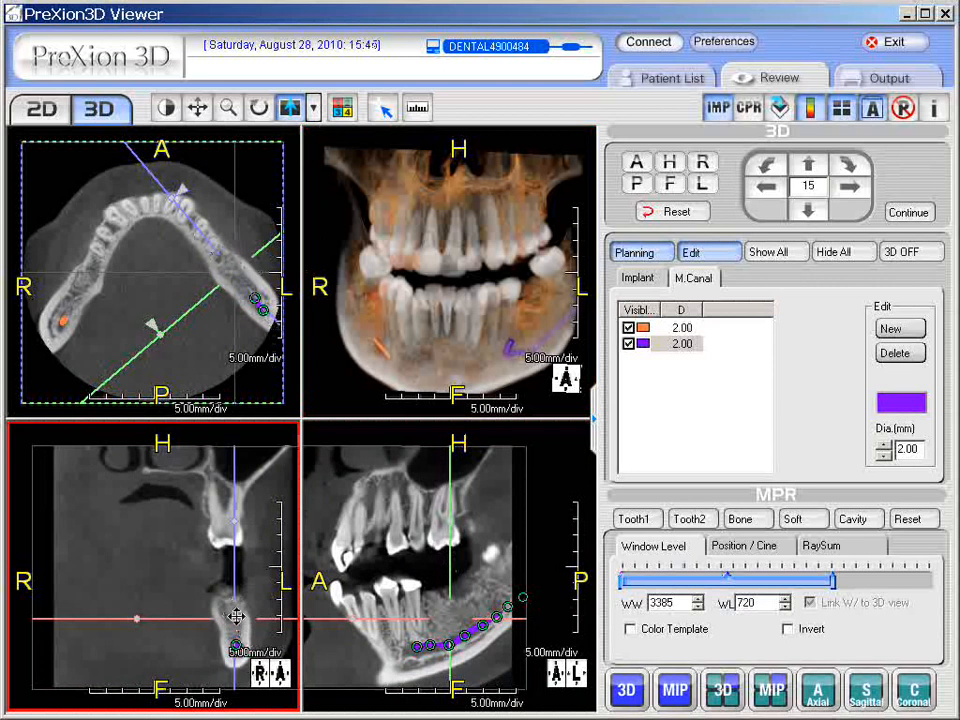
click(445, 620)
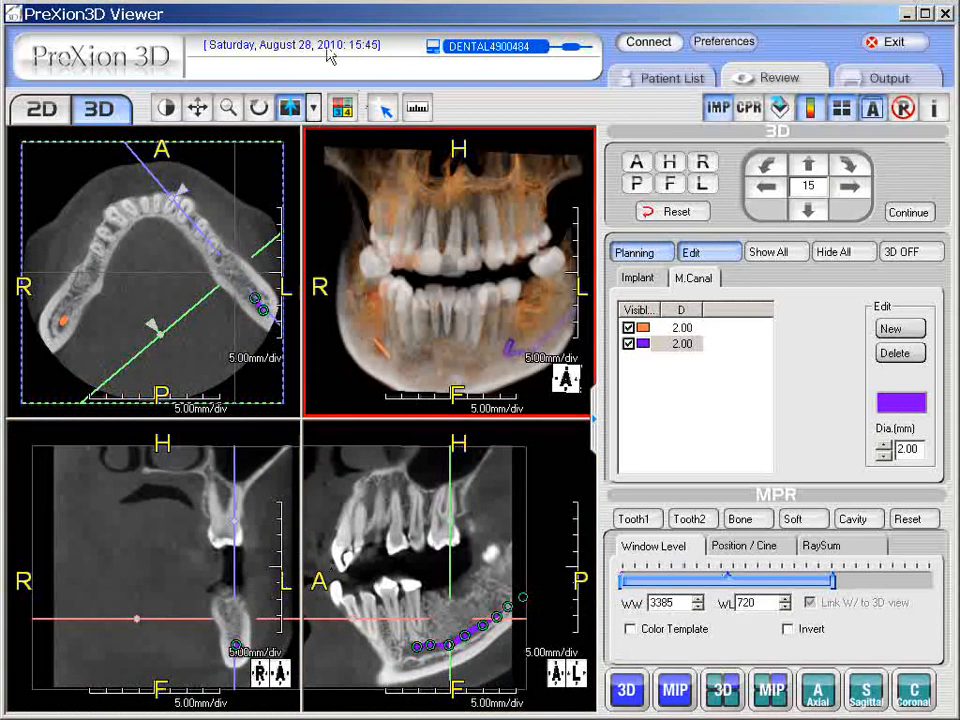
Measure the straight distance from the left ridge crest to the purple canal in the sagittal view, and move its label clear of the trace
click(418, 109)
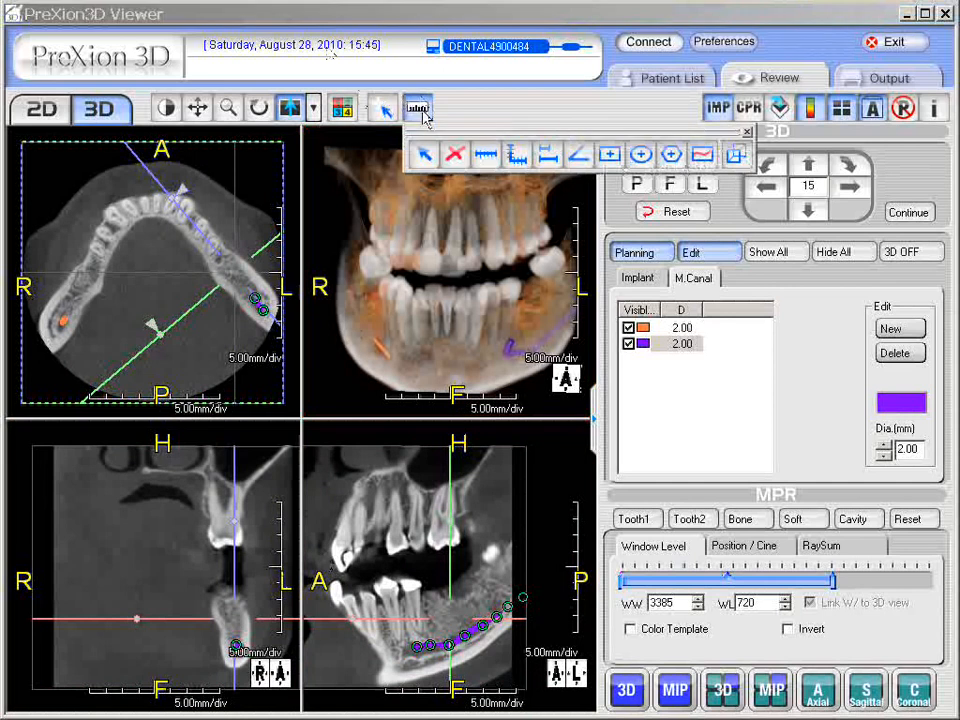
click(487, 158)
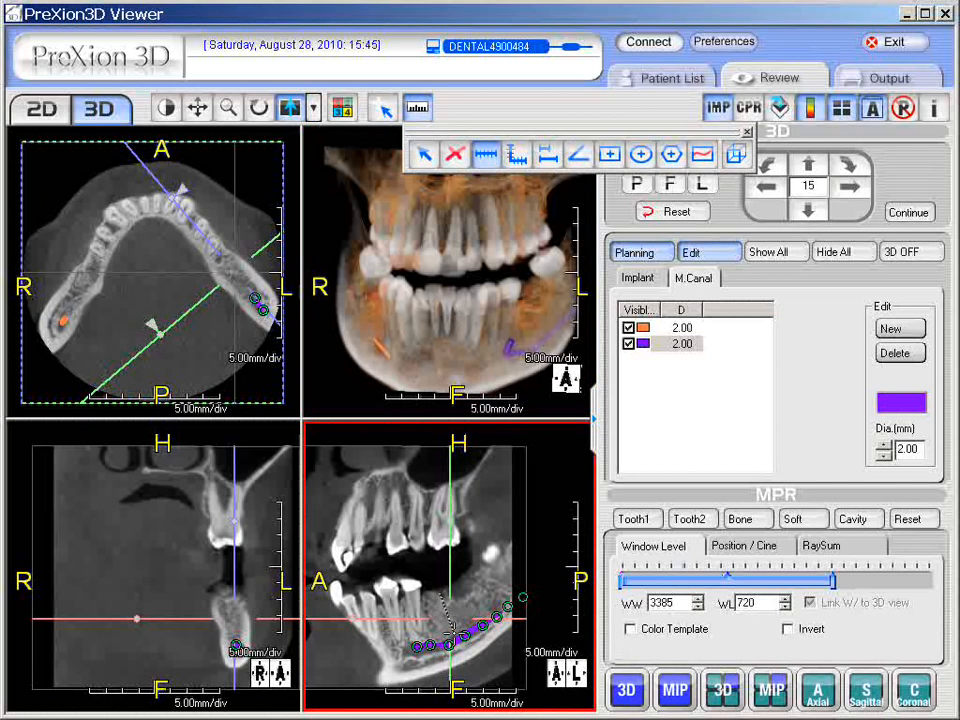
click(450, 633)
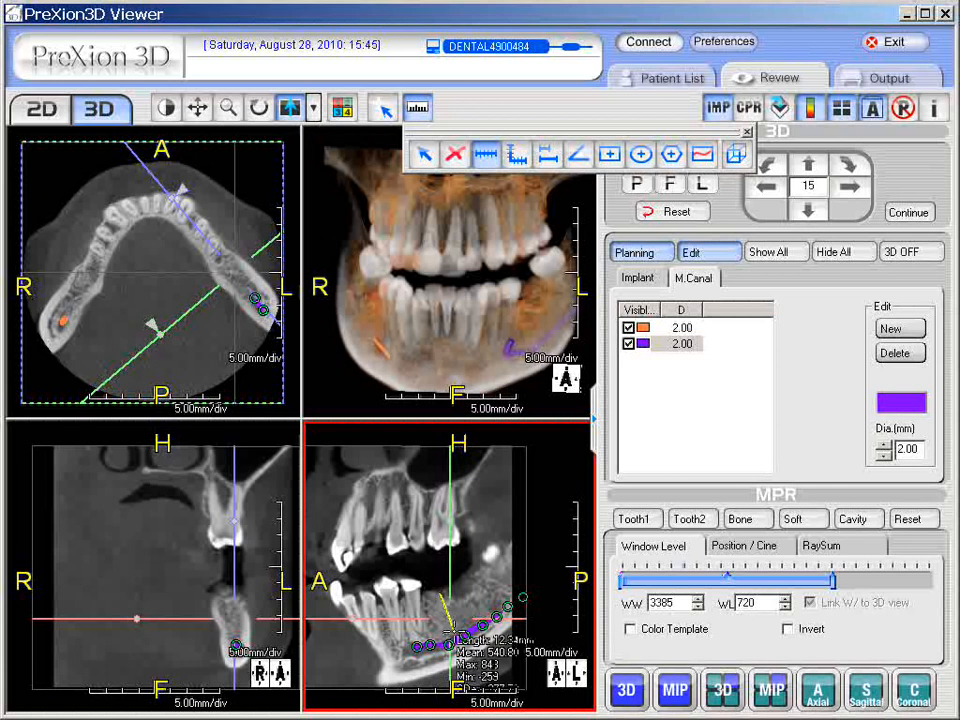
drag(493, 643, 531, 537)
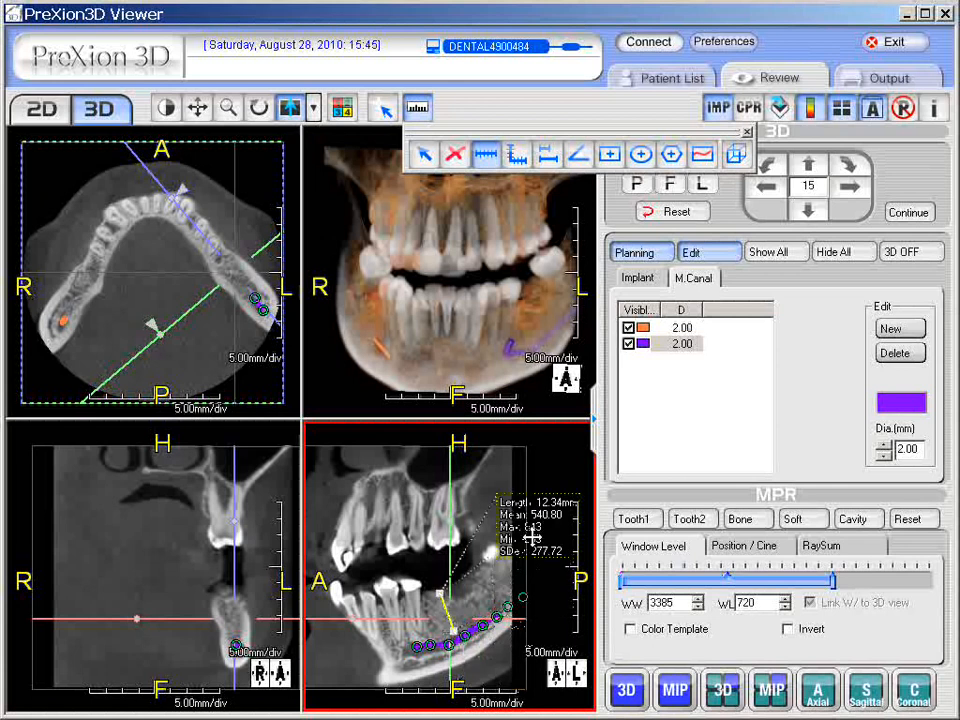
Hide the slice reference lines in the MPR views and shift the sagittal measurement's label slightly
click(212, 612)
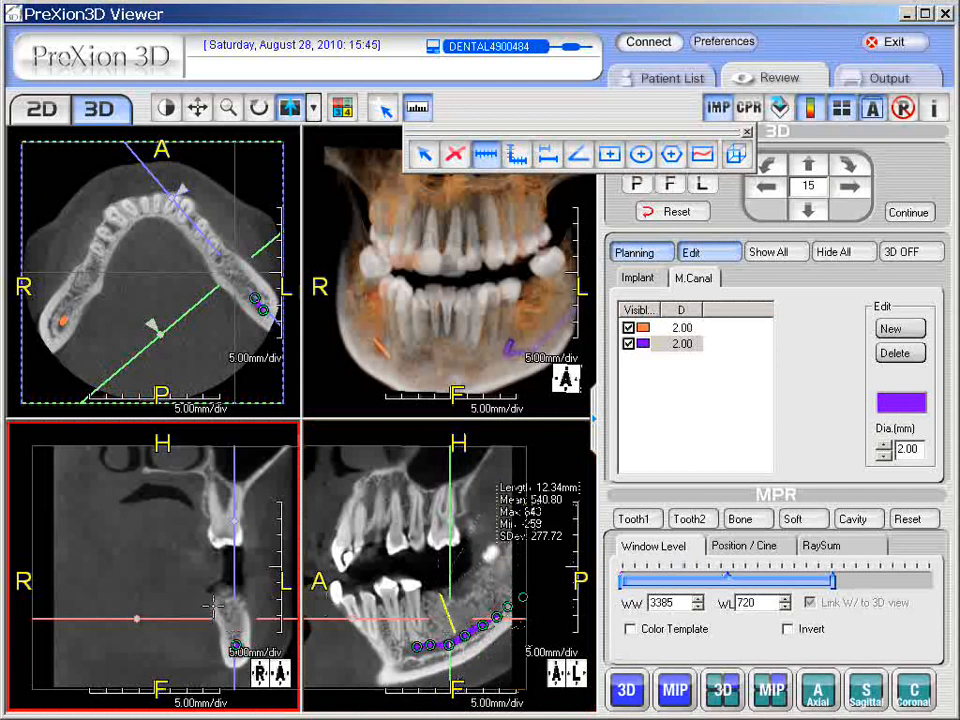
click(841, 110)
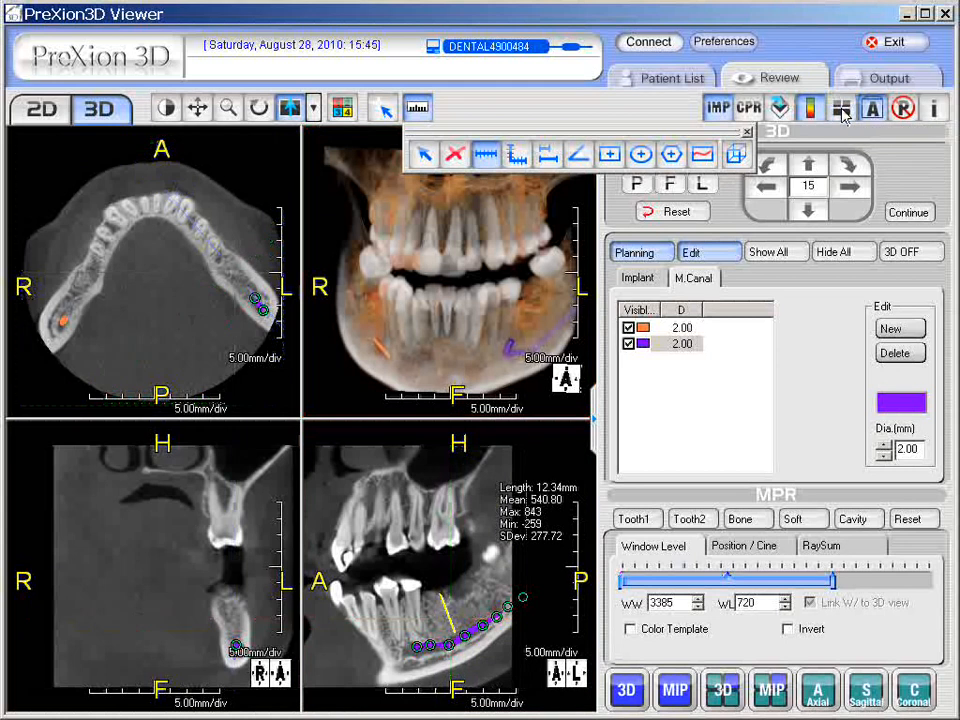
click(841, 110)
click(841, 110)
click(841, 110)
click(841, 110)
drag(533, 520, 525, 537)
click(170, 700)
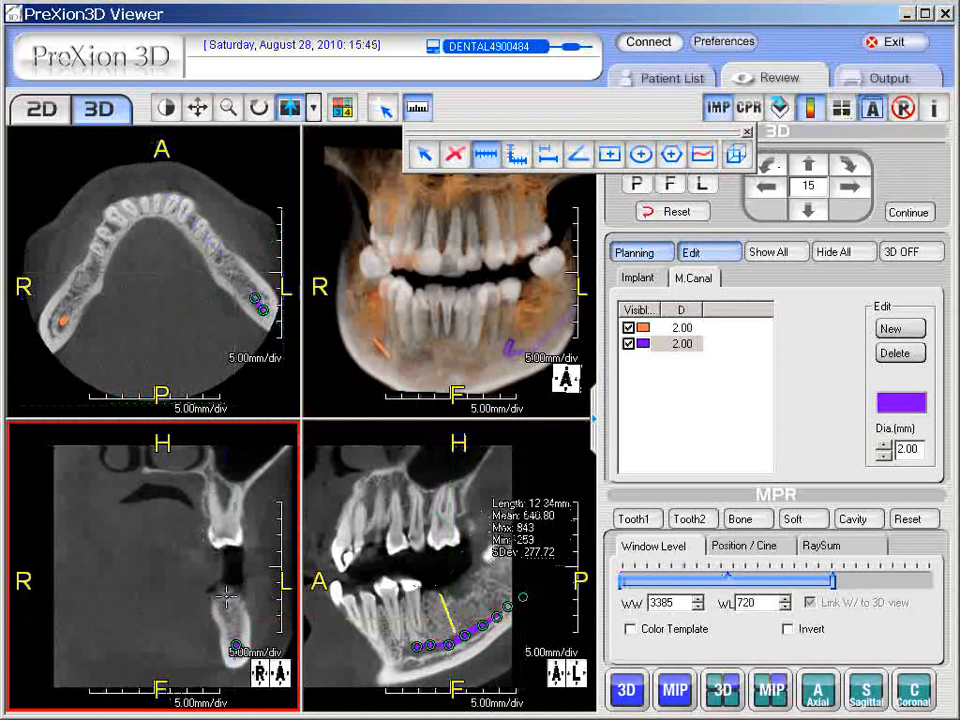
Measure the bone height from the left ridge crest to the purple canal in the coronal view, adjust its crest endpoint, and move its label clear
drag(228, 597, 234, 640)
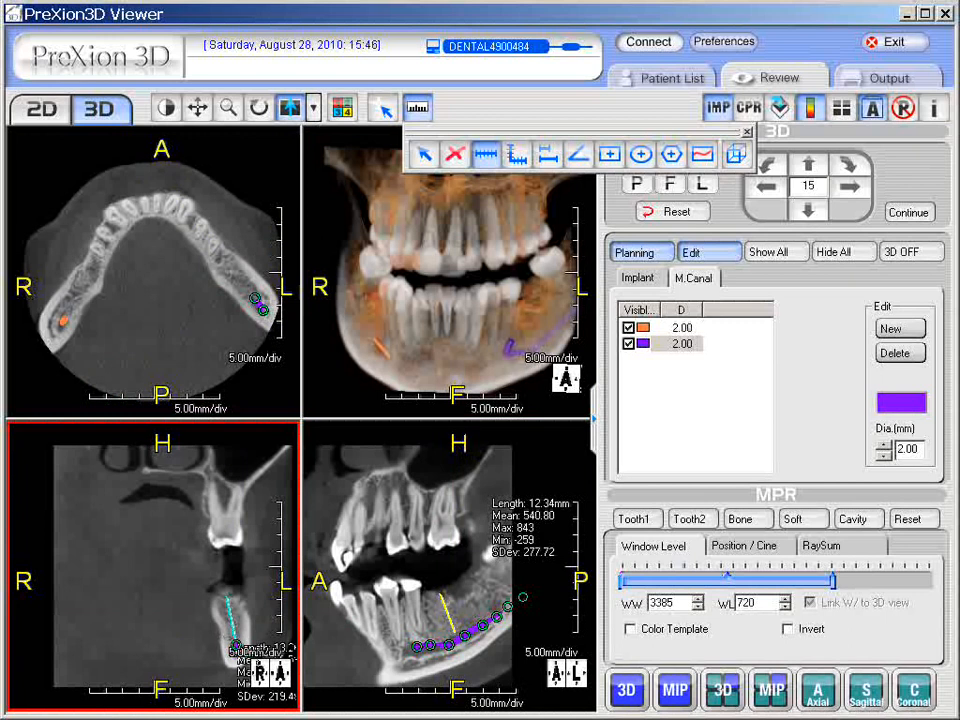
drag(246, 654, 125, 543)
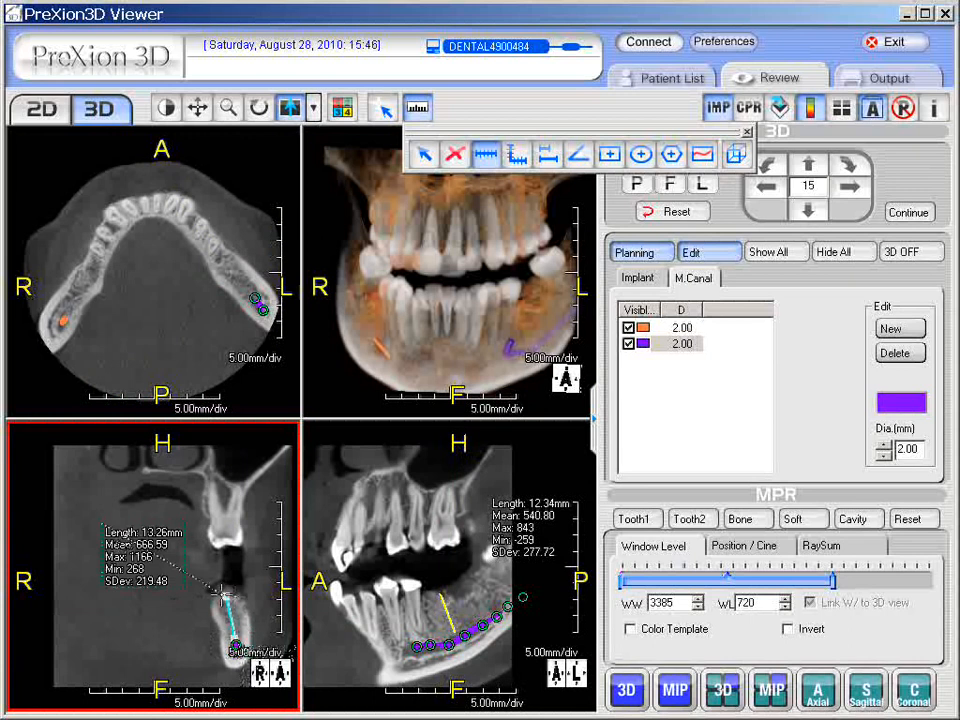
drag(227, 596, 135, 512)
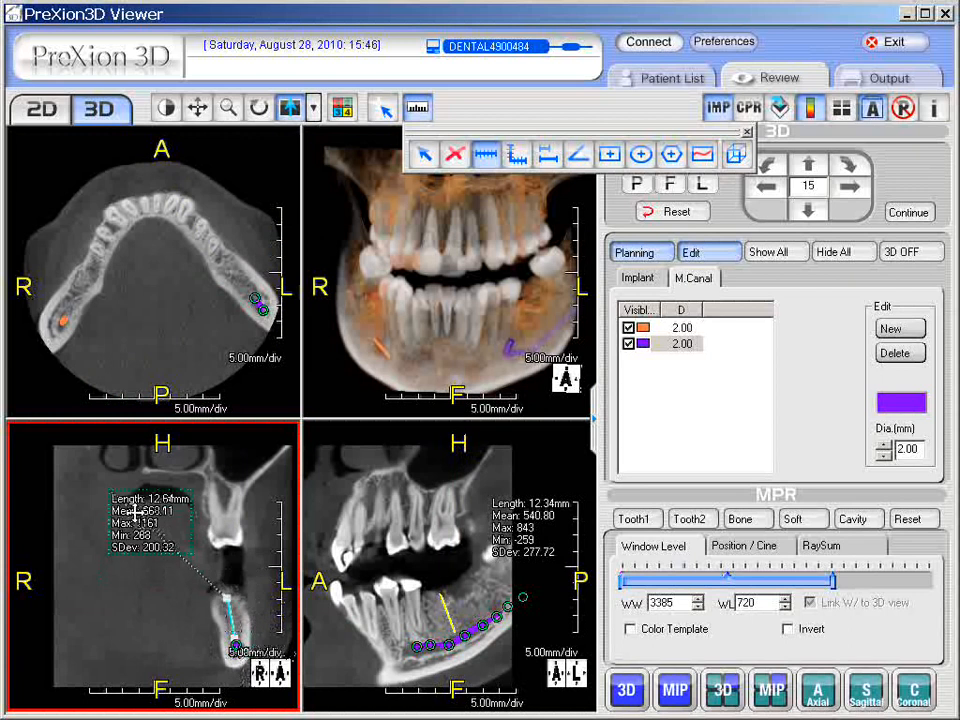
drag(135, 512, 135, 512)
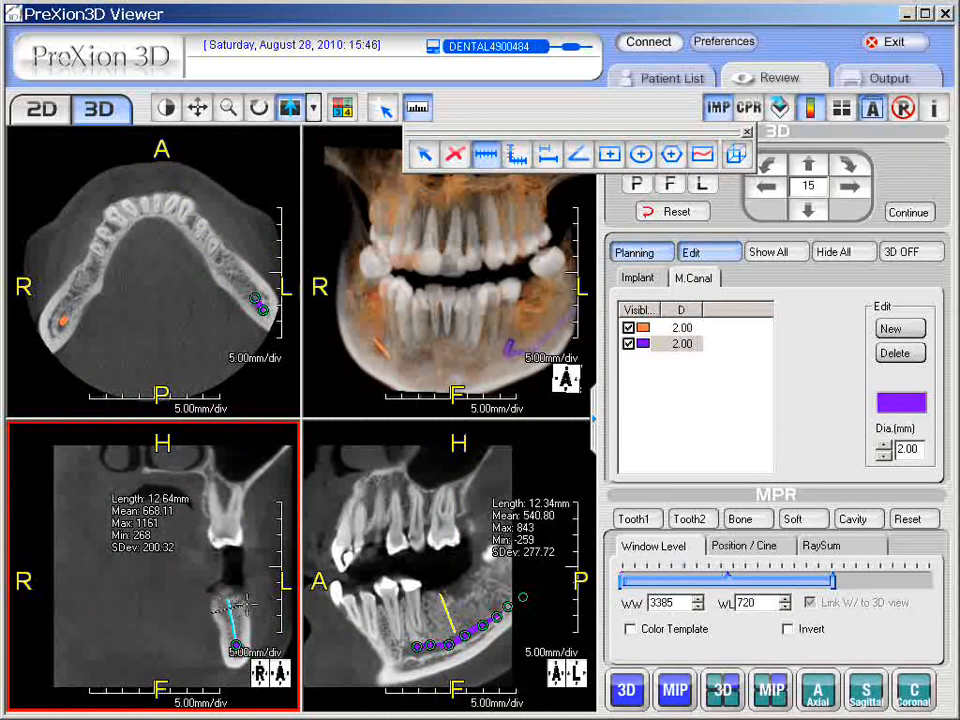
Measure the left ridge width near the crest and again just above the canal in the coronal view, placing both labels beside the bone
click(247, 604)
drag(271, 628, 109, 585)
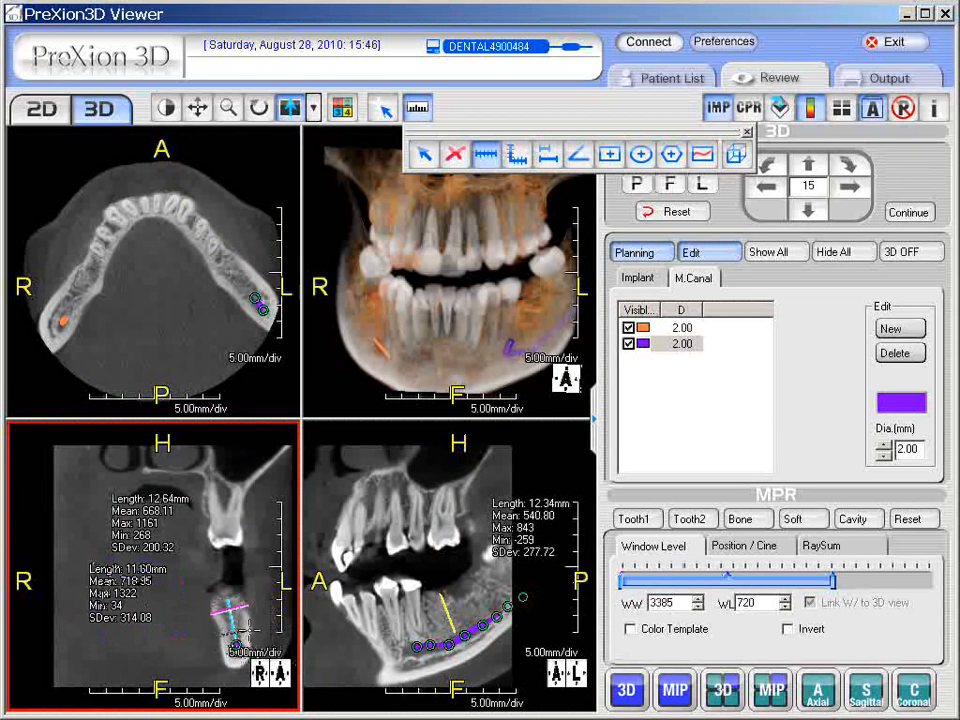
drag(249, 630, 155, 634)
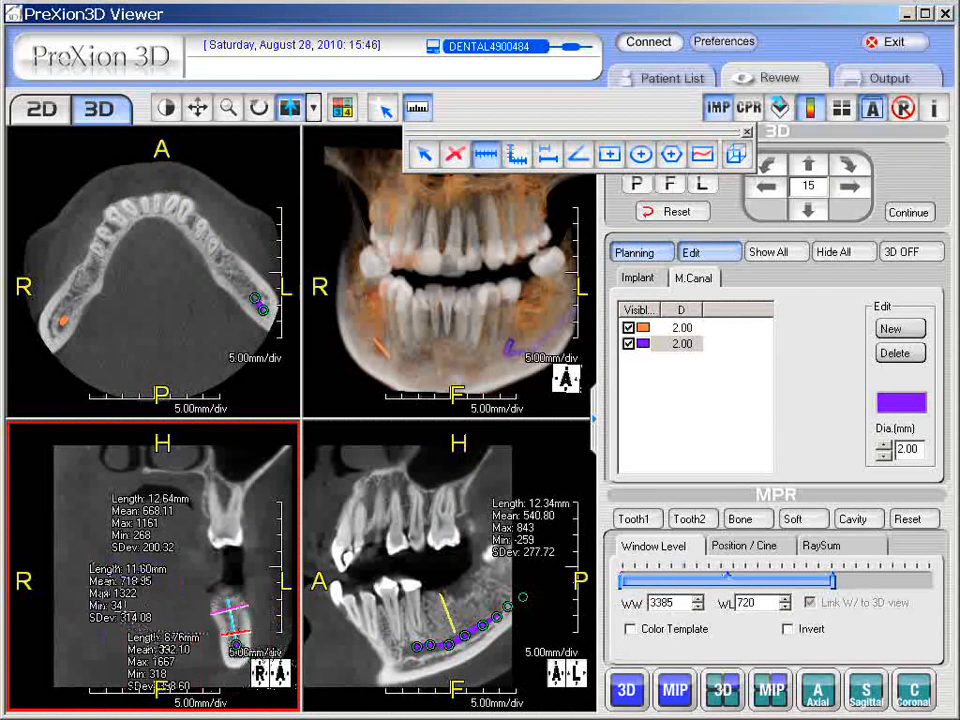
Show the slice reference lines again and measure the left mandible's width along the coronal plane in the axial view, moving its label clear
click(207, 257)
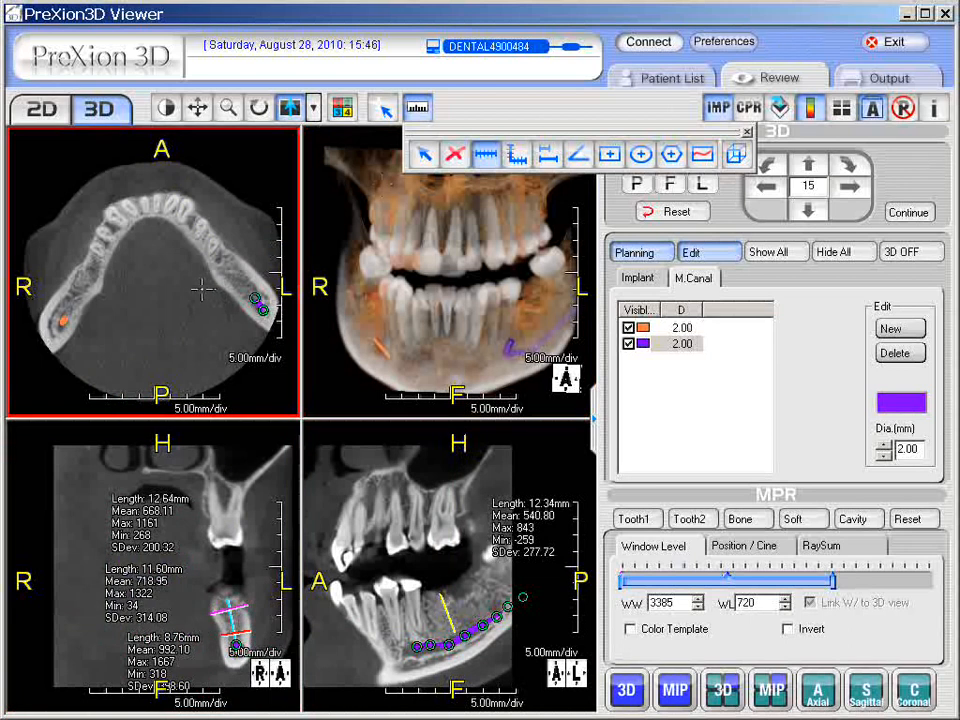
click(847, 108)
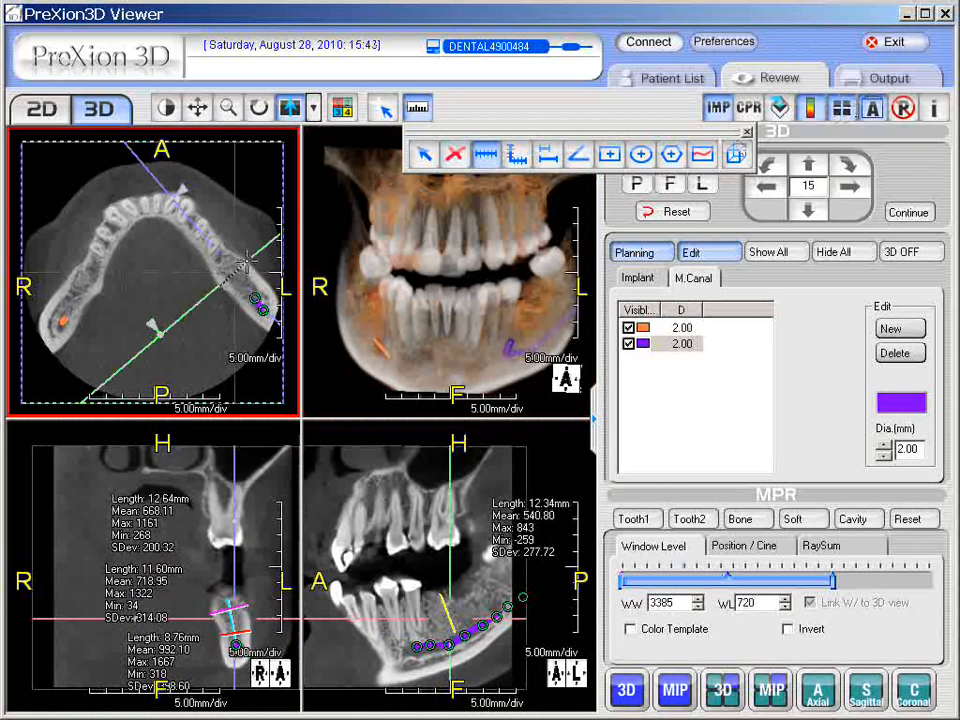
click(246, 262)
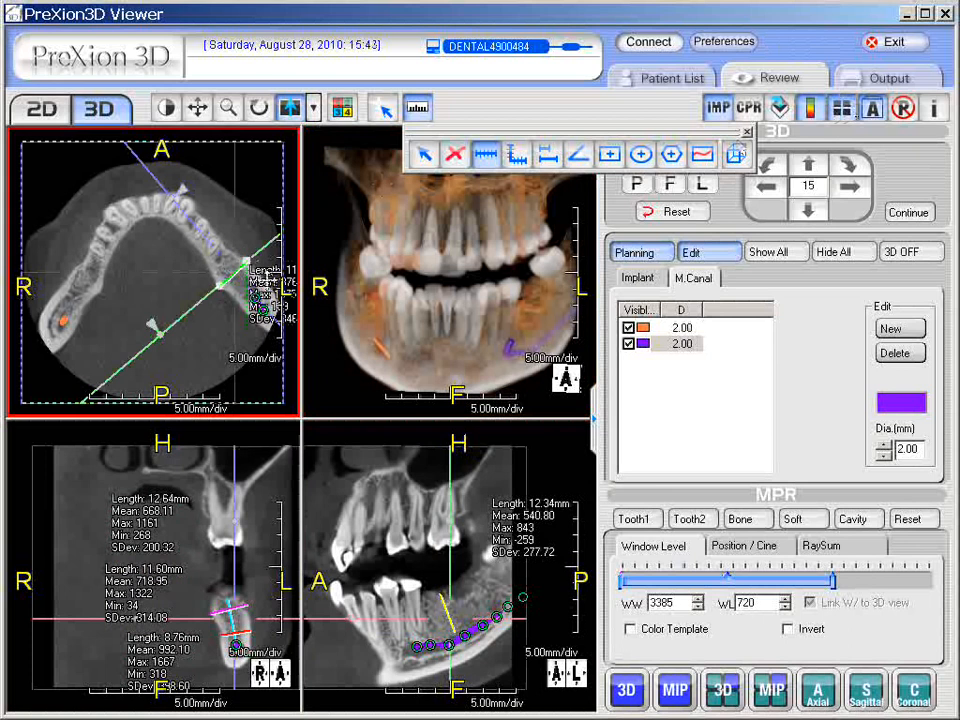
drag(270, 282, 131, 257)
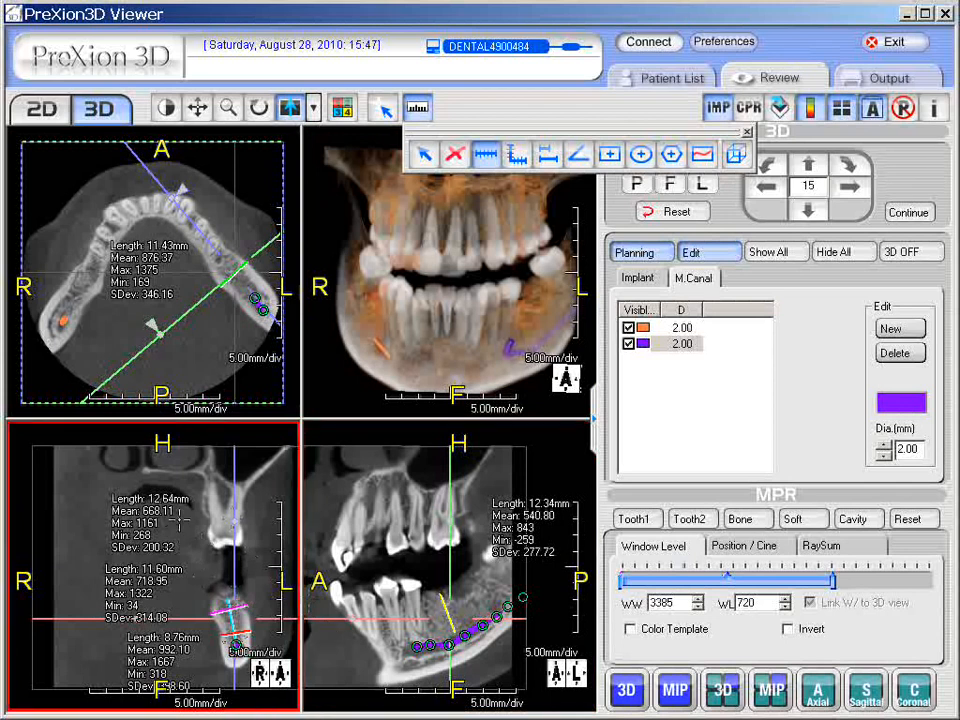
Reposition the labels of the lower coronal width measurement and the axial width measurement
click(132, 586)
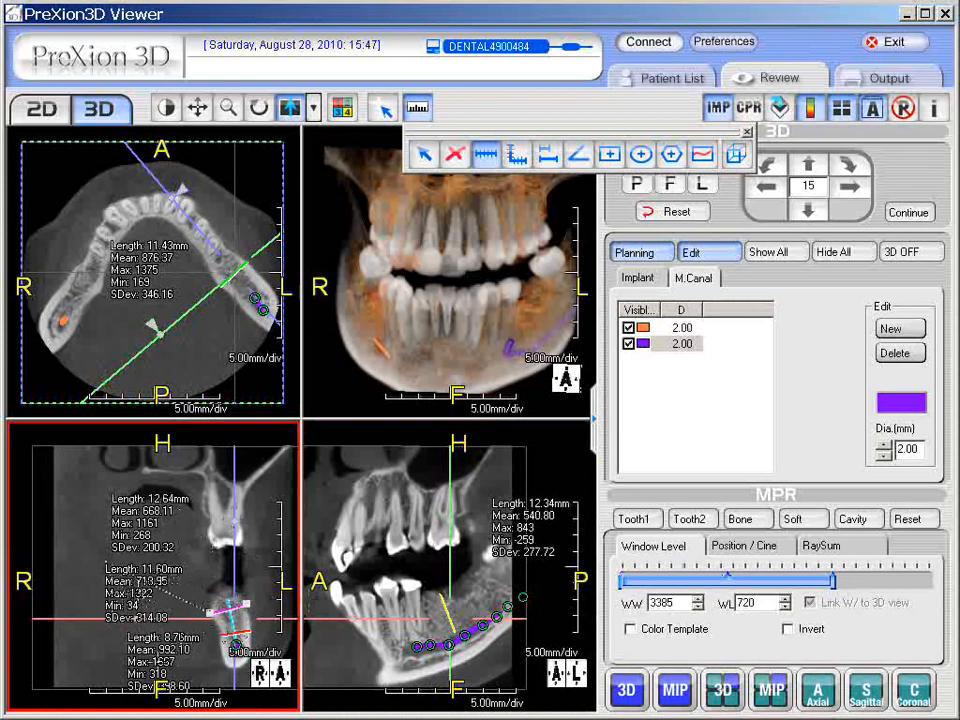
drag(157, 664, 157, 675)
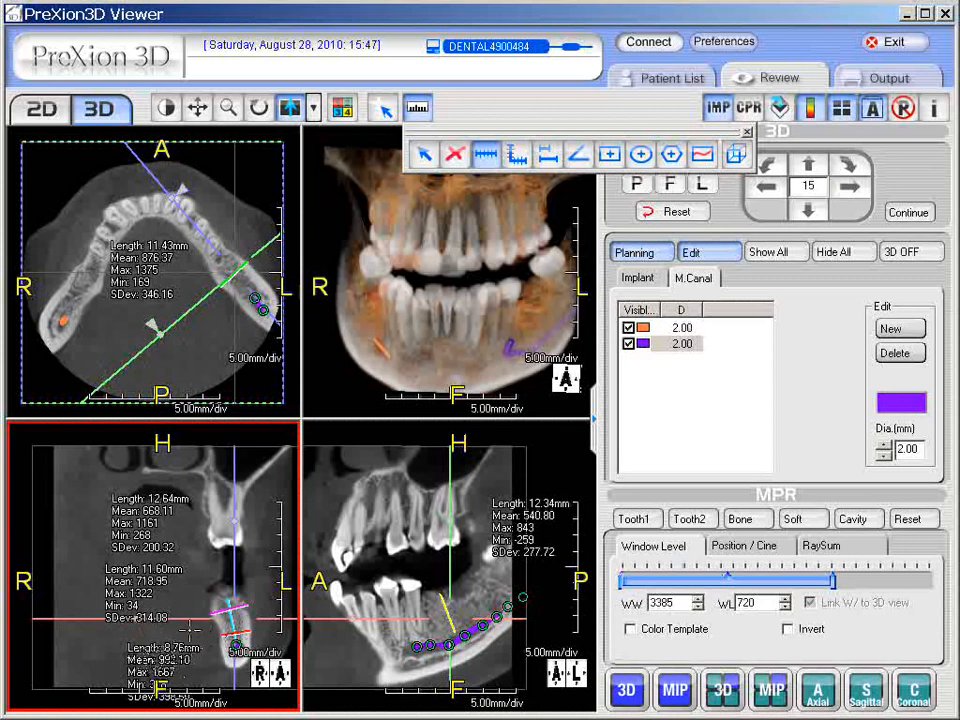
click(389, 583)
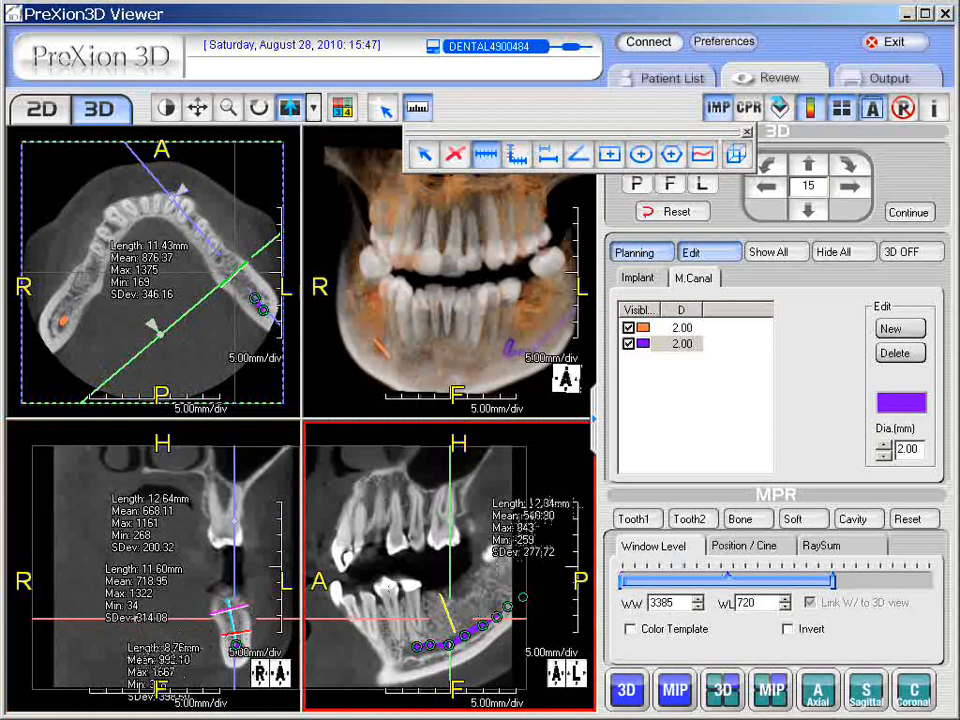
click(205, 339)
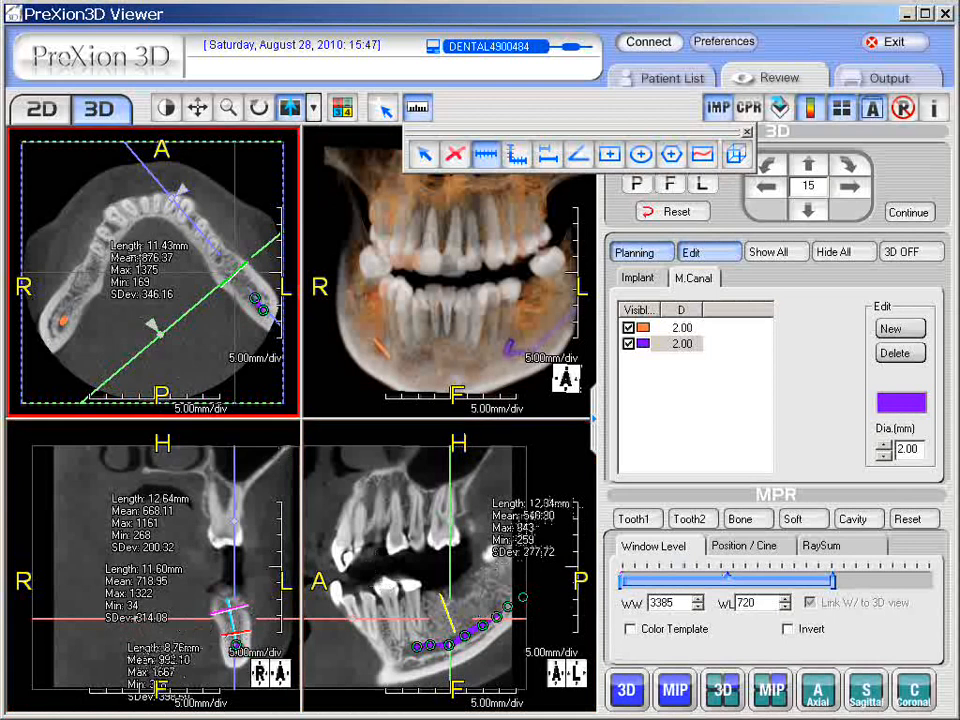
drag(146, 258, 166, 269)
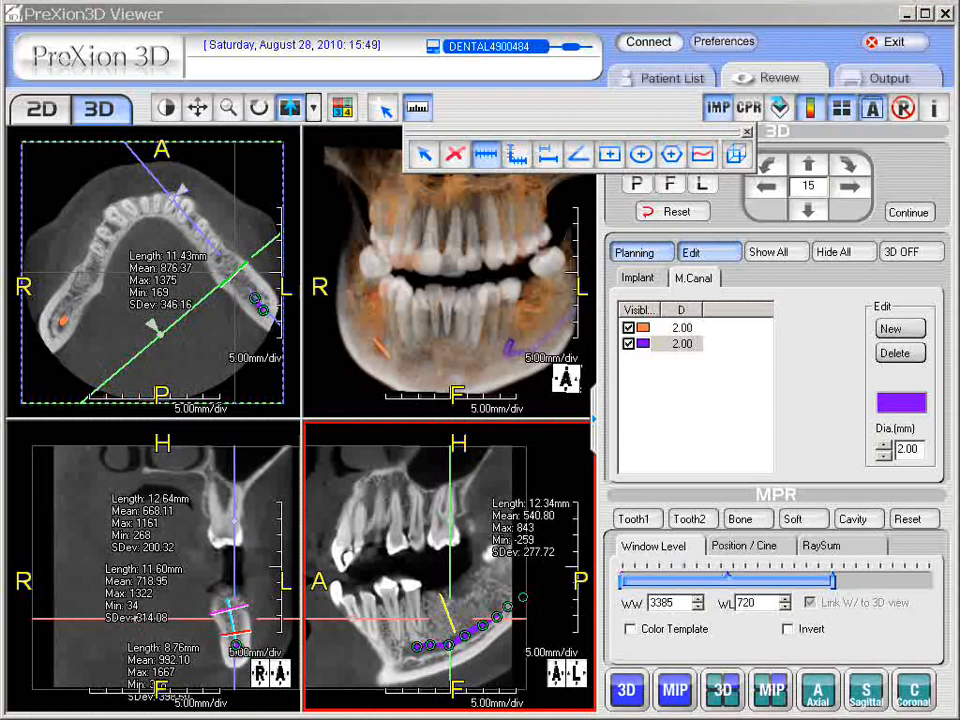
Leave measuring mode and hide the measurements from all MPR views
click(358, 288)
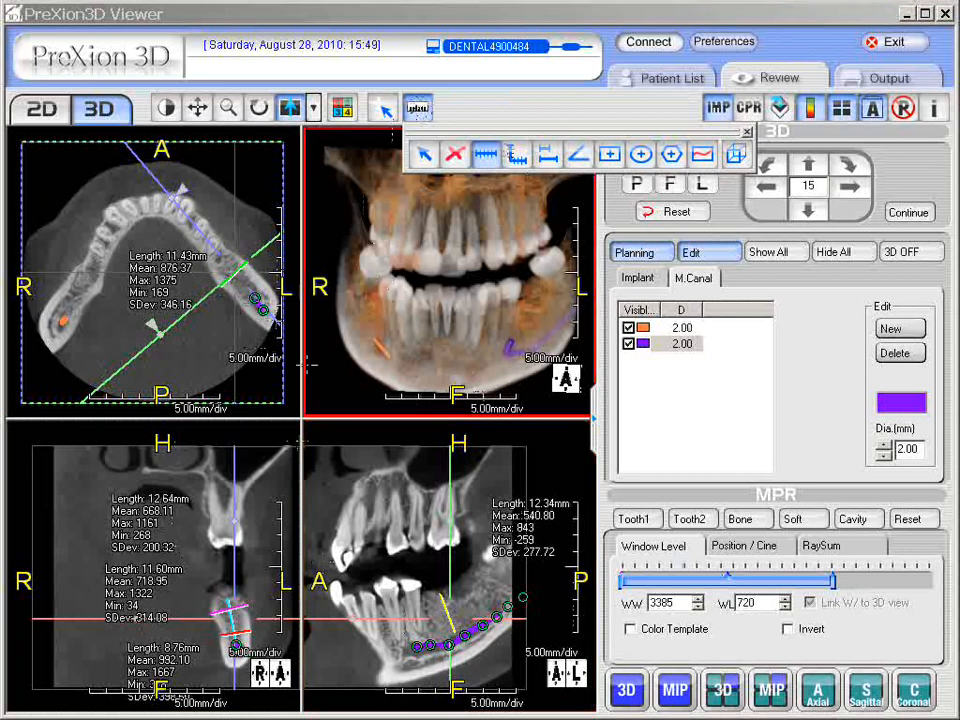
click(420, 109)
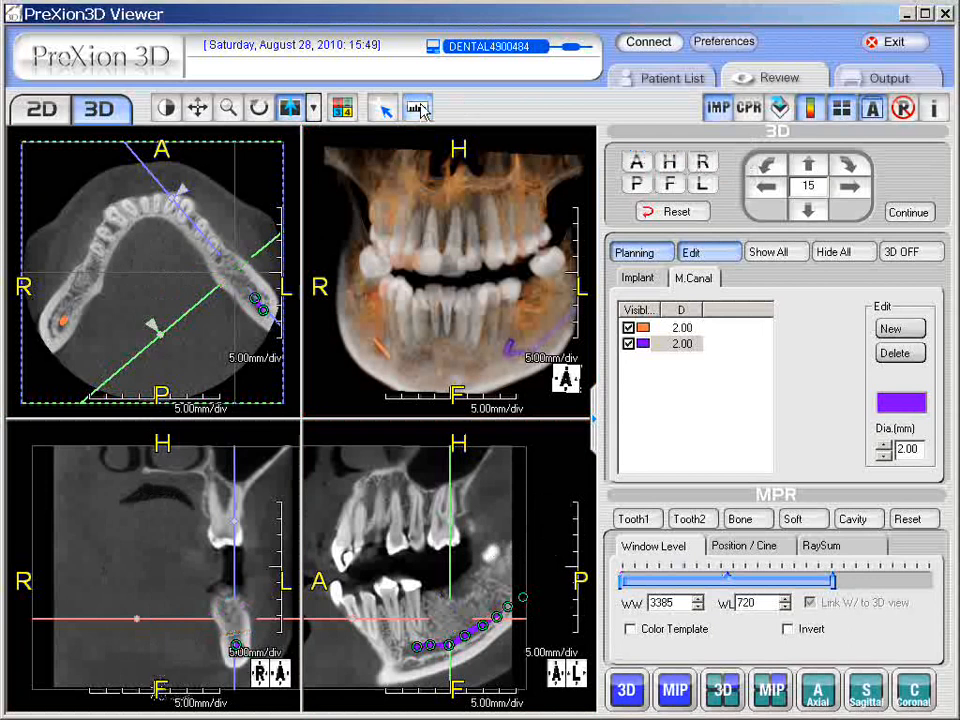
click(421, 112)
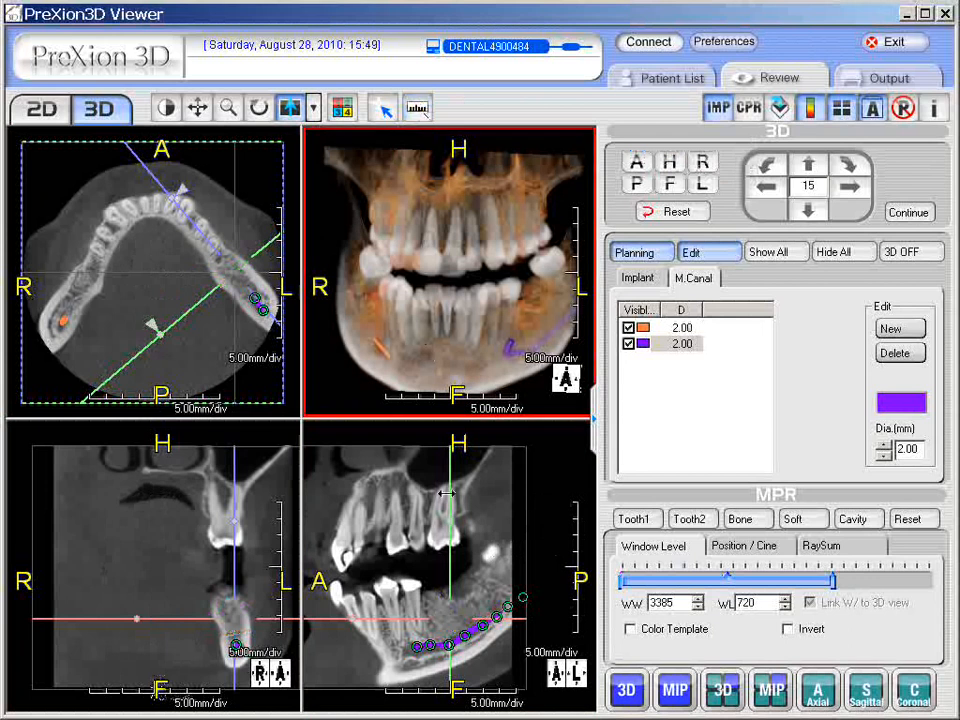
Add a new implant using the Neoss Pro Active model with 9.00 mm total length, 4.00 mm occlusal and 3.50 mm apical diameter
click(640, 284)
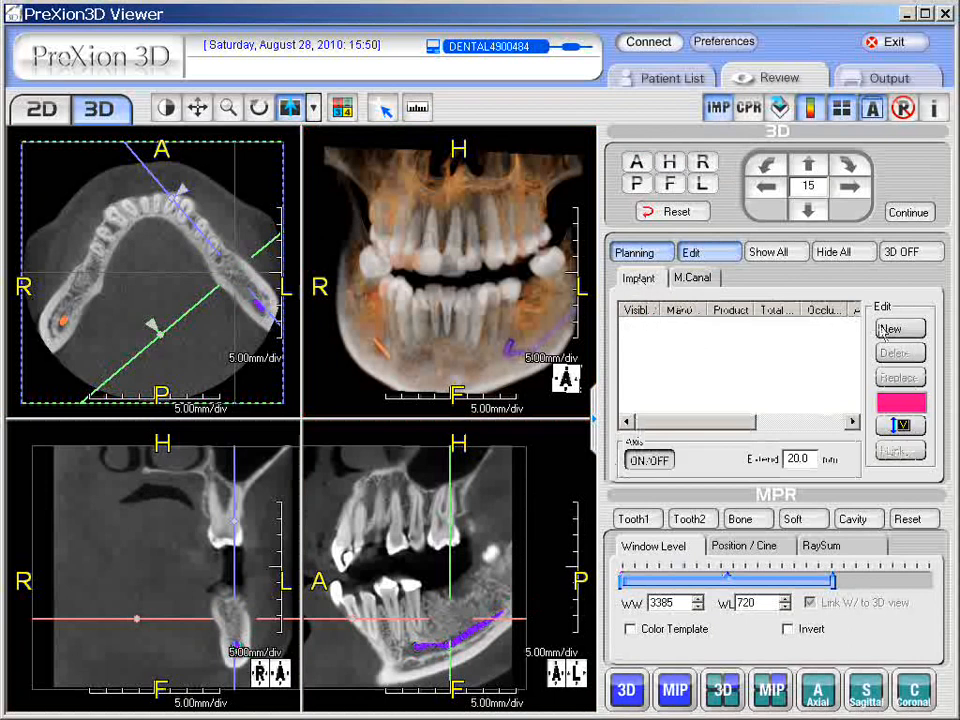
click(895, 332)
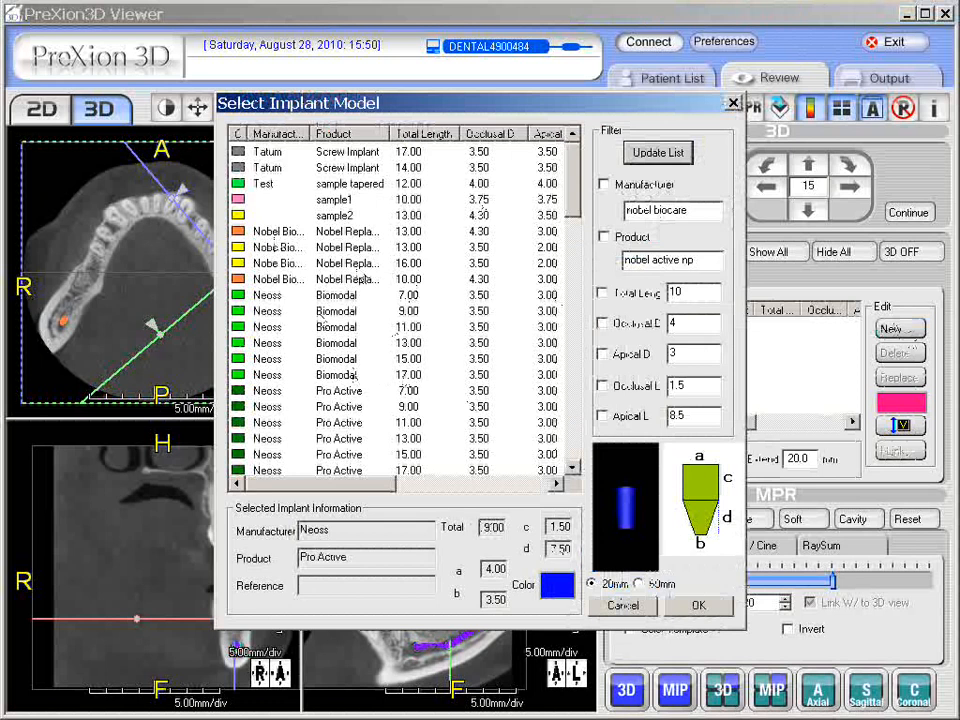
drag(541, 672, 466, 460)
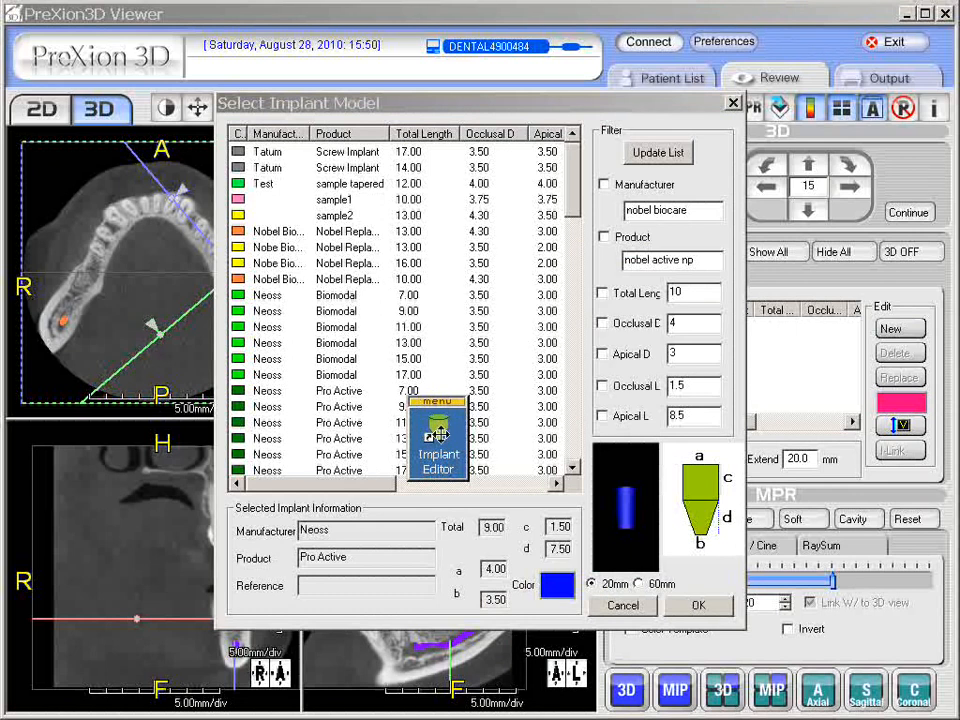
drag(440, 434, 857, 606)
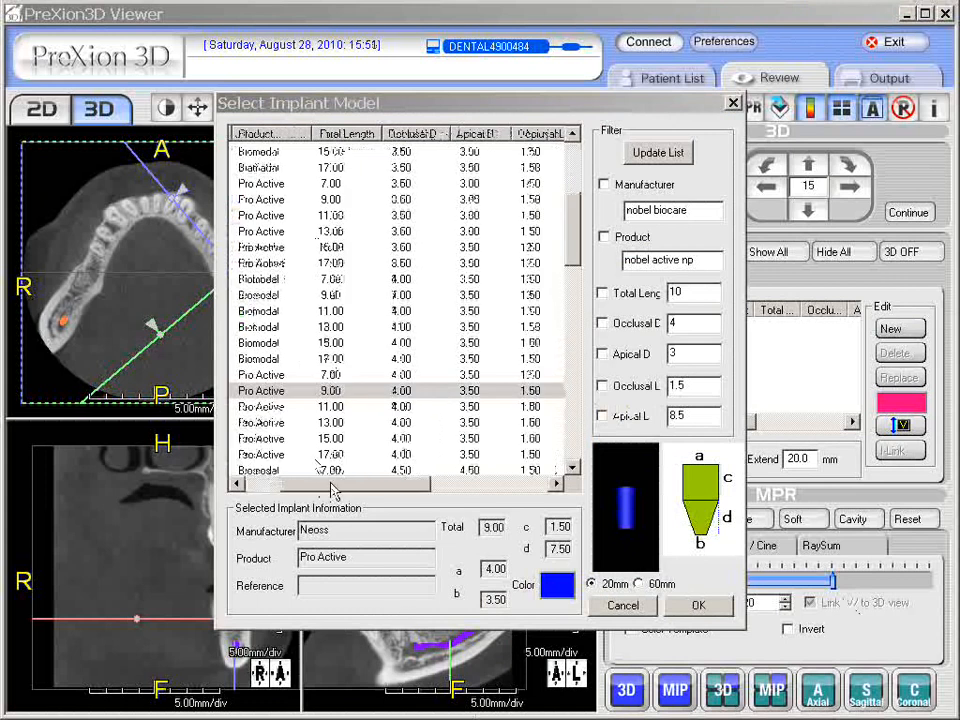
drag(333, 490, 290, 490)
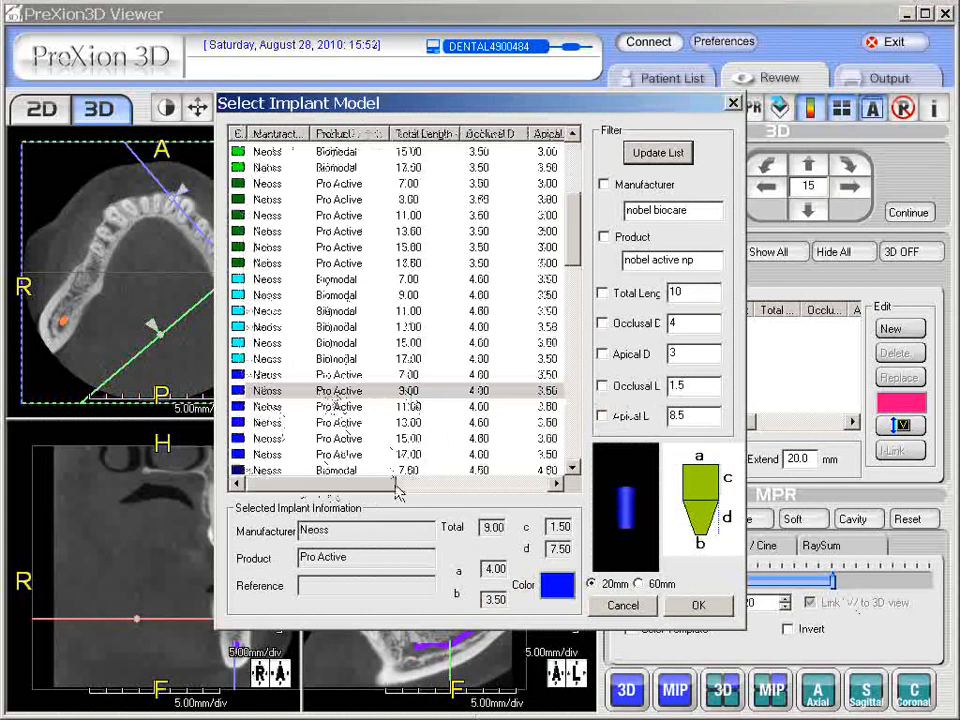
drag(390, 489, 397, 490)
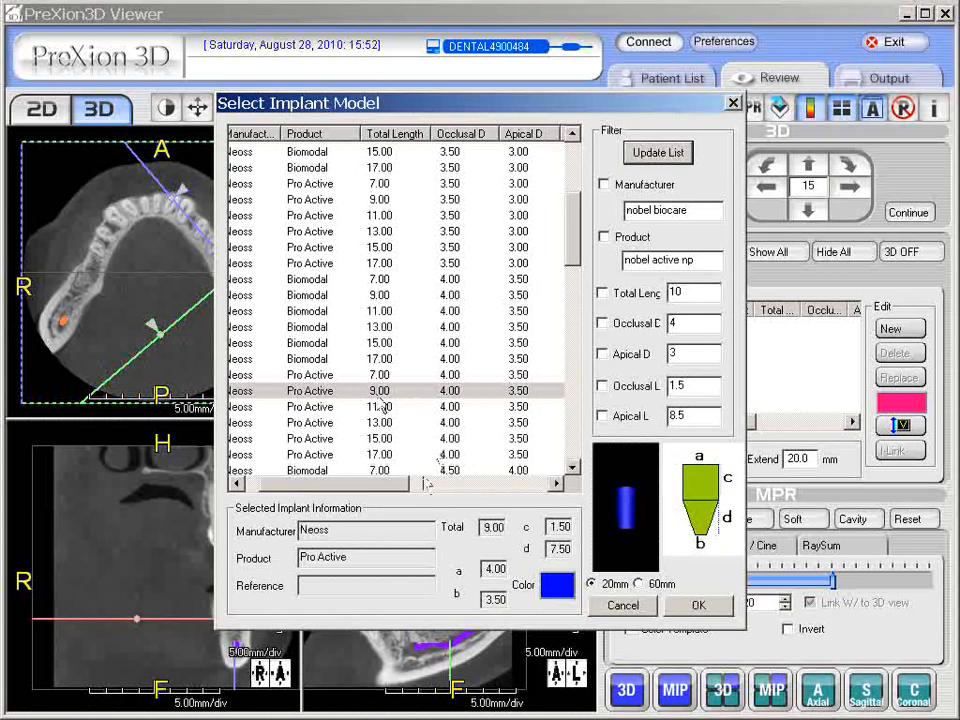
drag(397, 490, 420, 490)
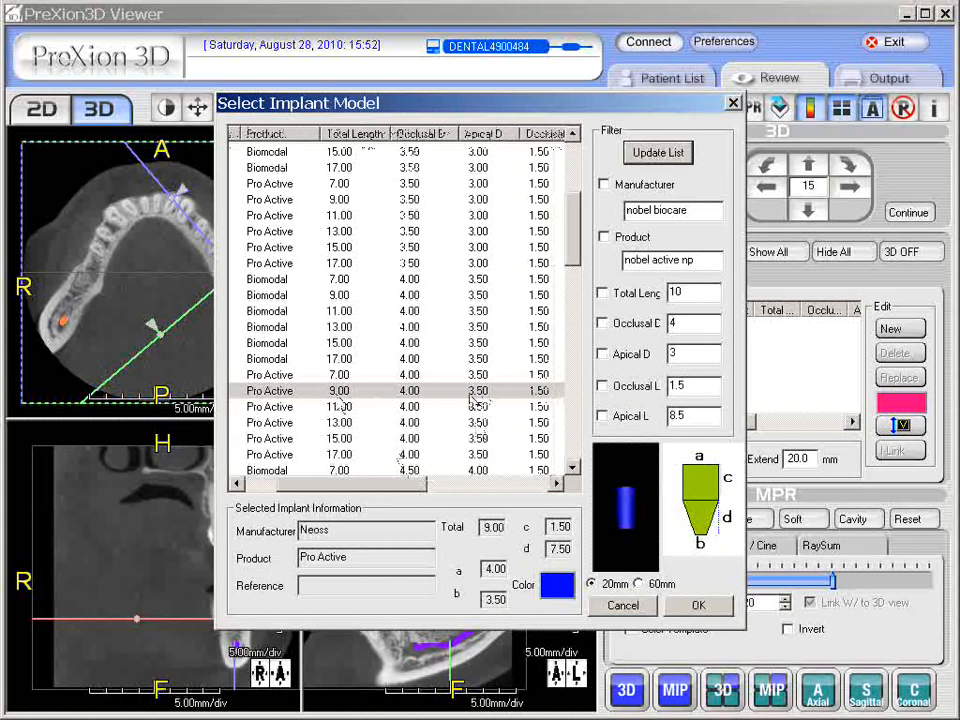
click(368, 391)
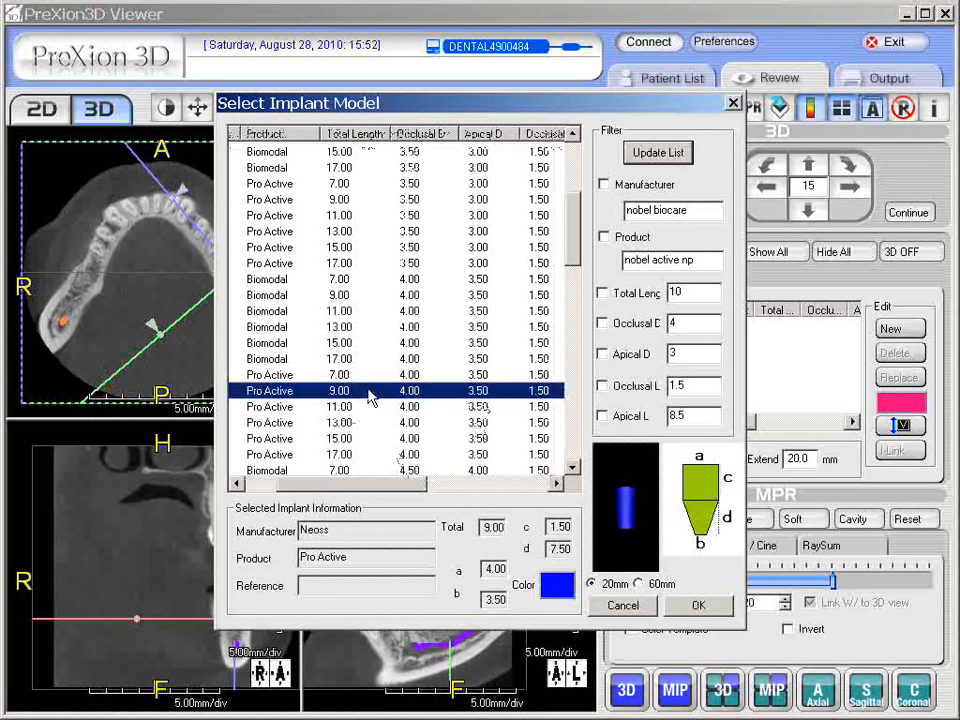
click(700, 606)
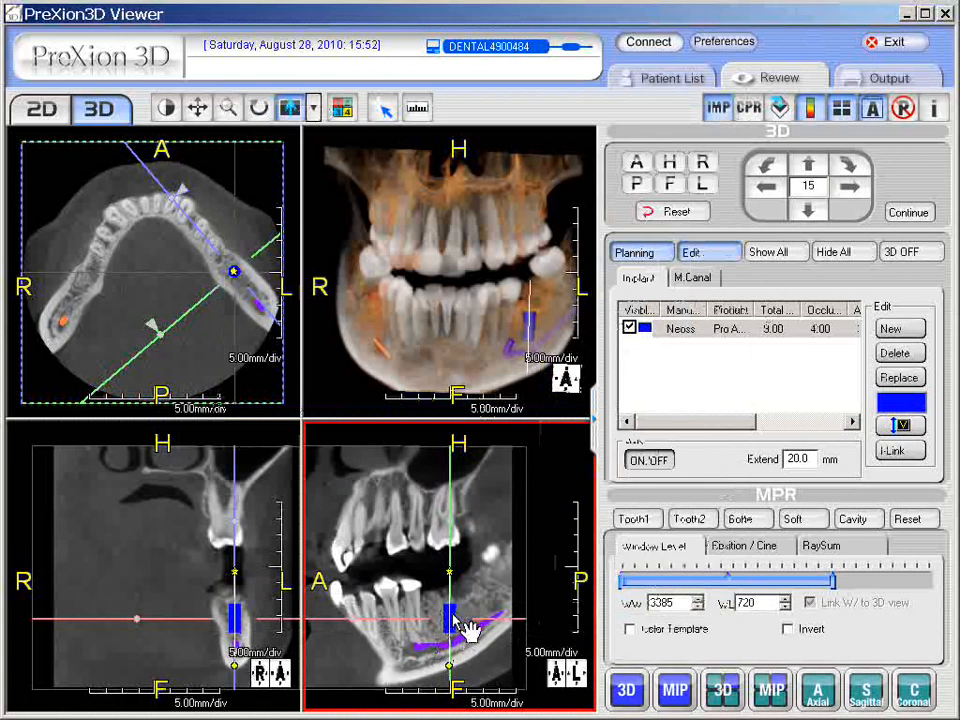
Raise the implant towards the left ridge crest in the sagittal view and tilt its axis so the occlusal end leans anteriorly
drag(450, 617, 445, 613)
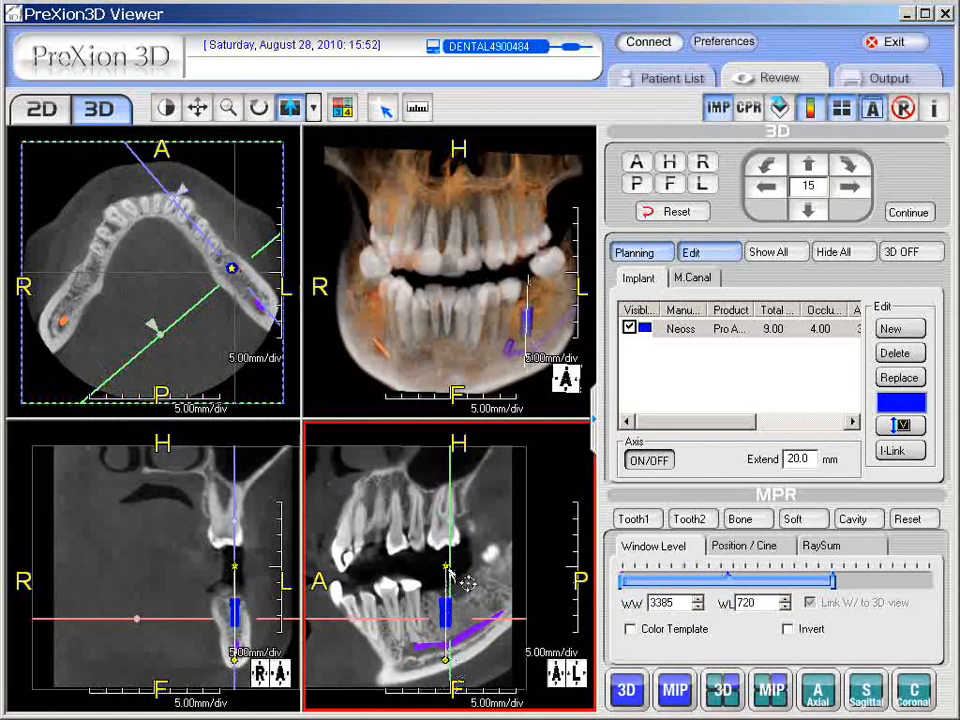
drag(447, 565, 434, 565)
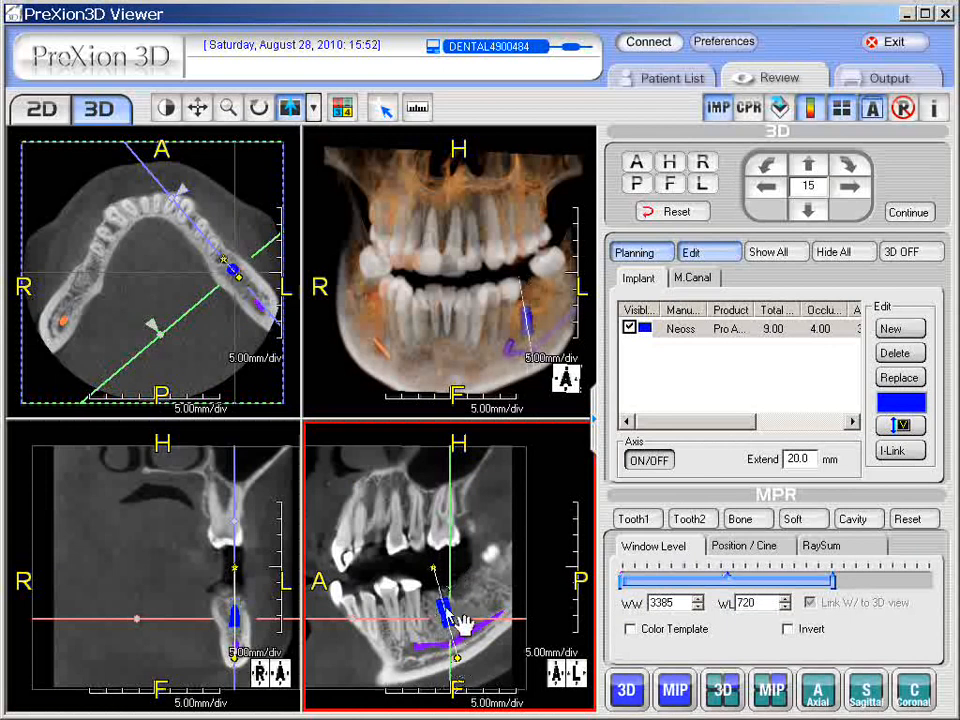
drag(445, 613, 456, 626)
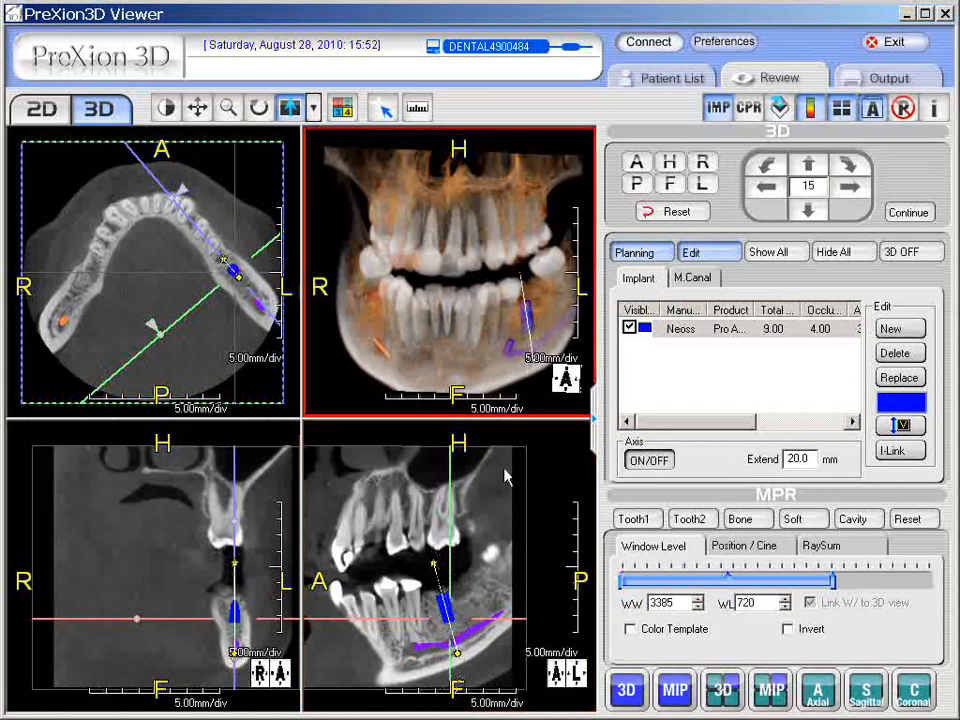
Rotate the 3D model to view the implant from the patient's left front, and shift the implant slightly anteriorly in the sagittal view
drag(534, 350, 424, 358)
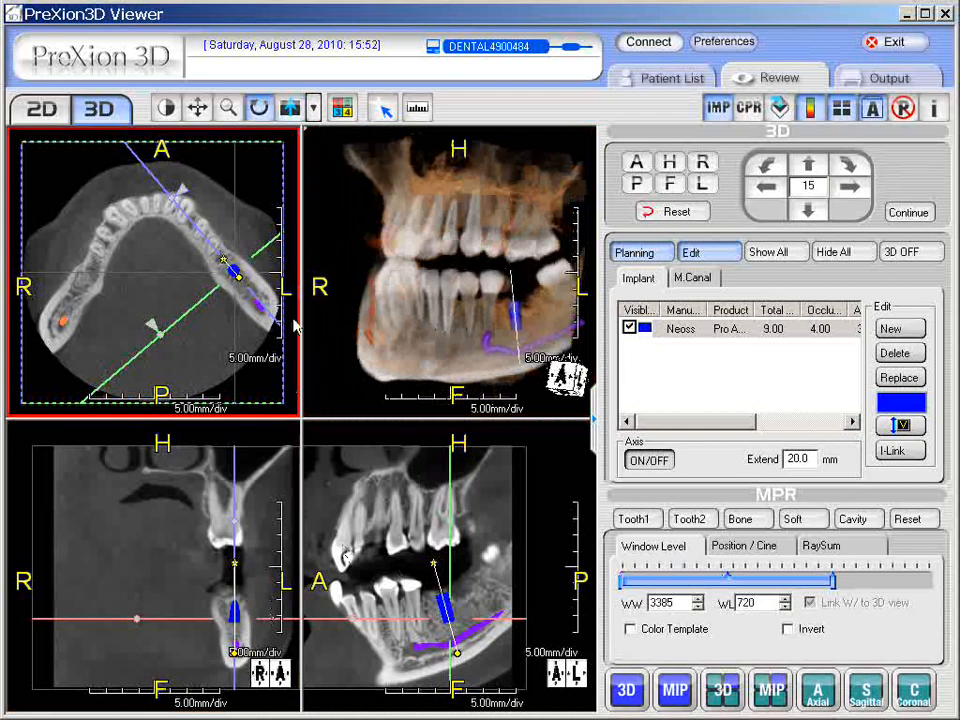
click(444, 609)
drag(460, 628, 457, 625)
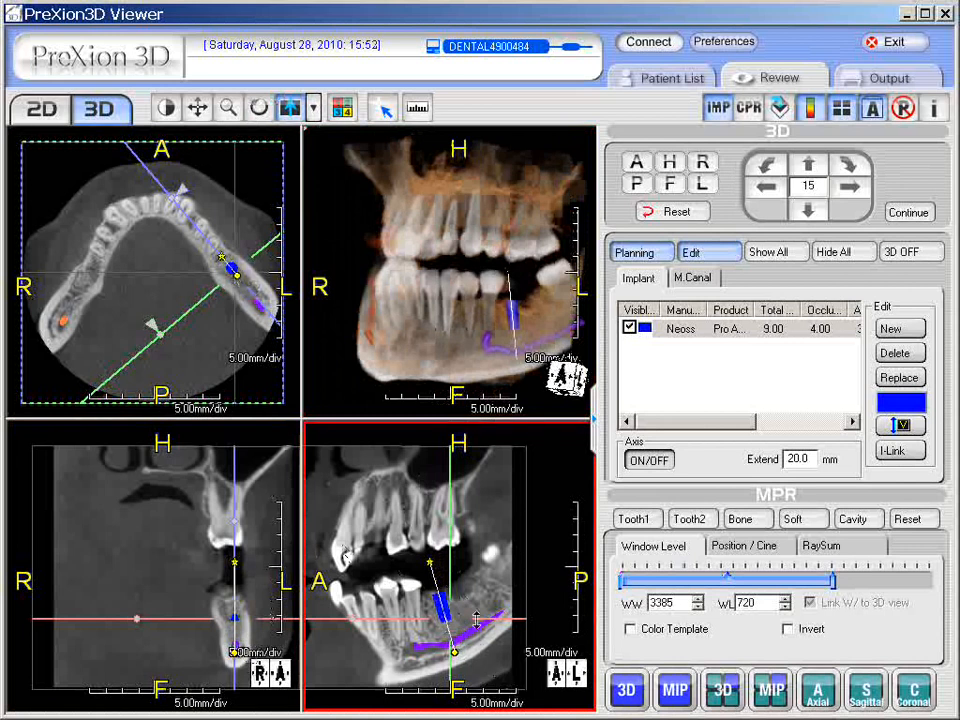
Centre the MPR planes on the implant and step the cross-section slice back and forth through the surrounding bone and canal
key(alt)
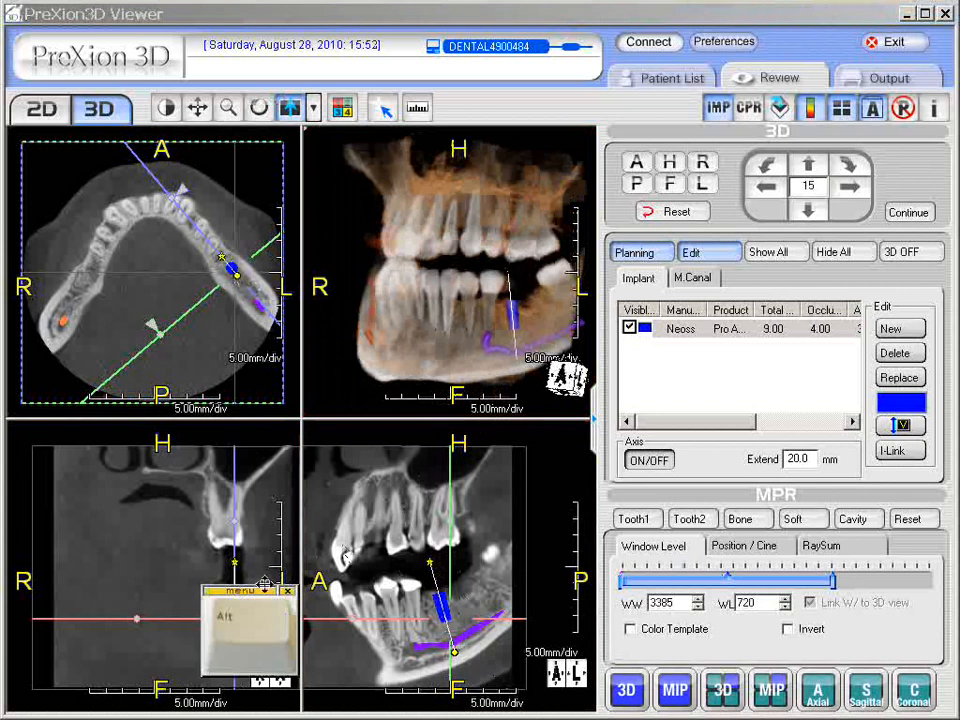
drag(265, 583, 322, 559)
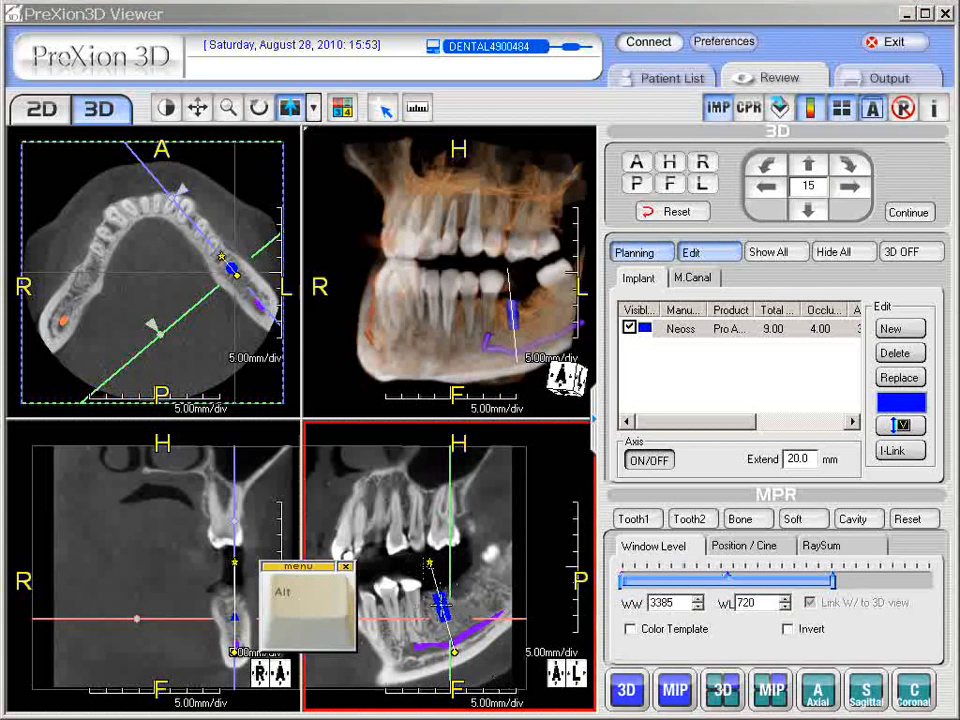
alt+click(440, 604)
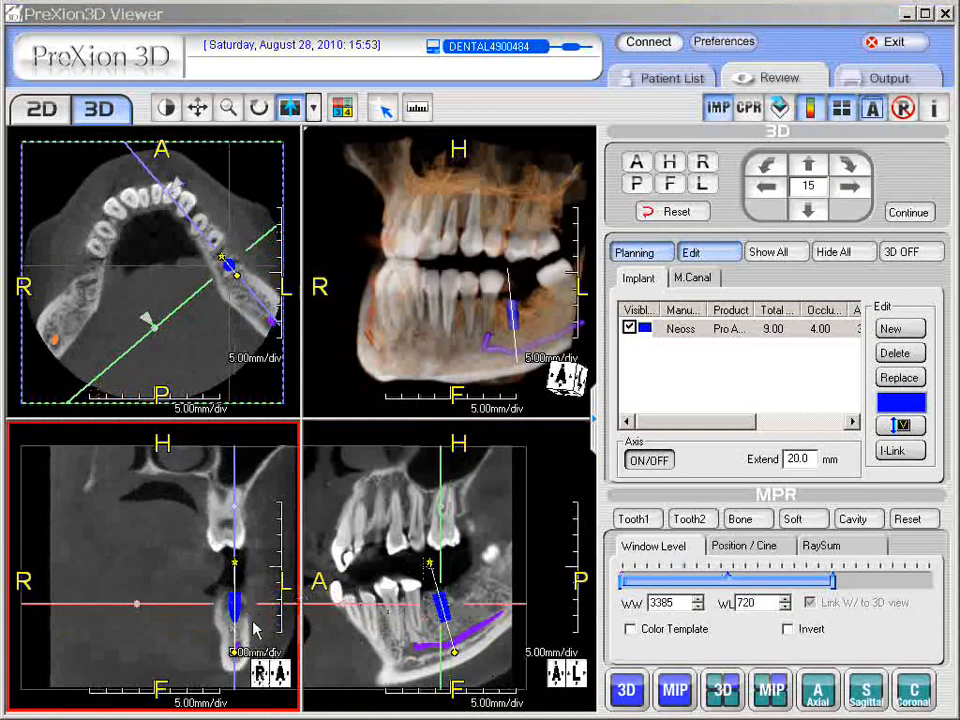
click(181, 637)
scroll(181, 637, down, 1)
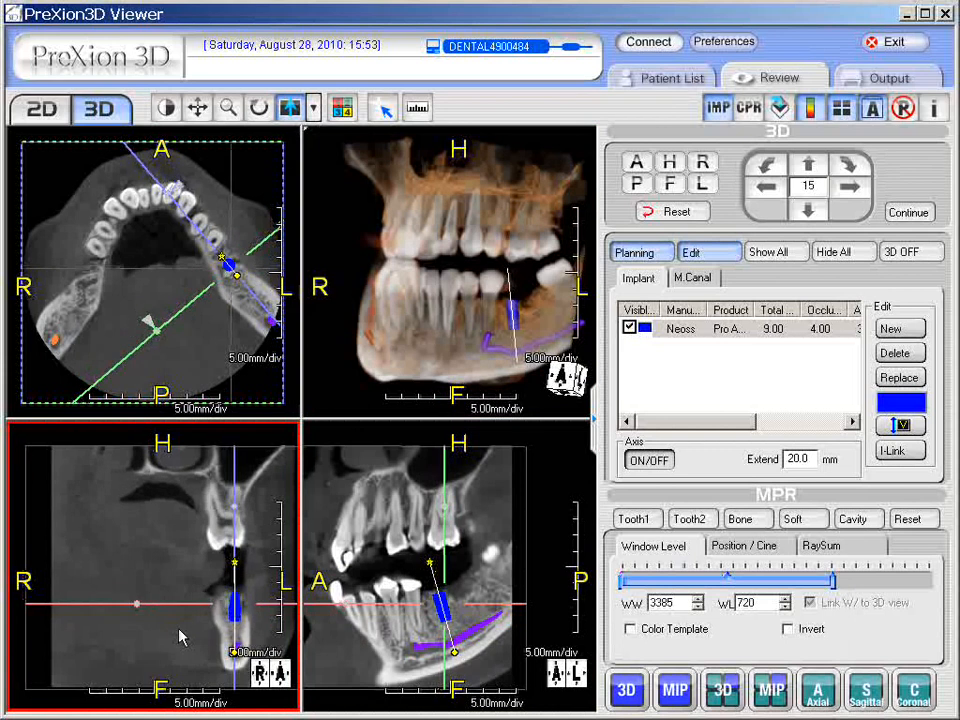
scroll(181, 637, down, 1)
scroll(181, 637, down, 1)
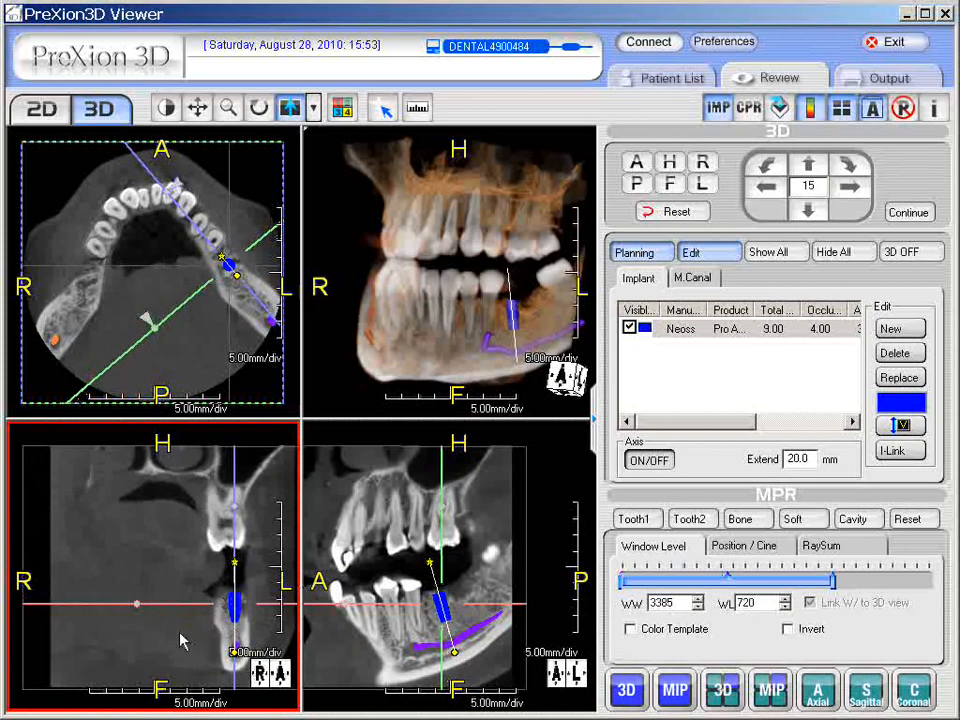
scroll(180, 641, down, 1)
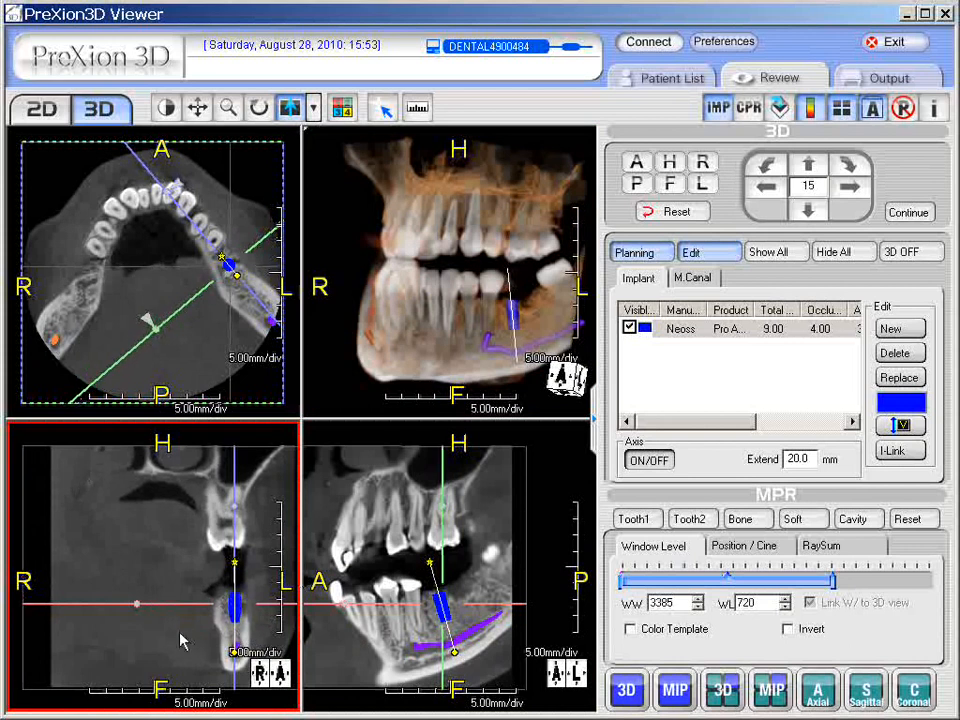
click(443, 605)
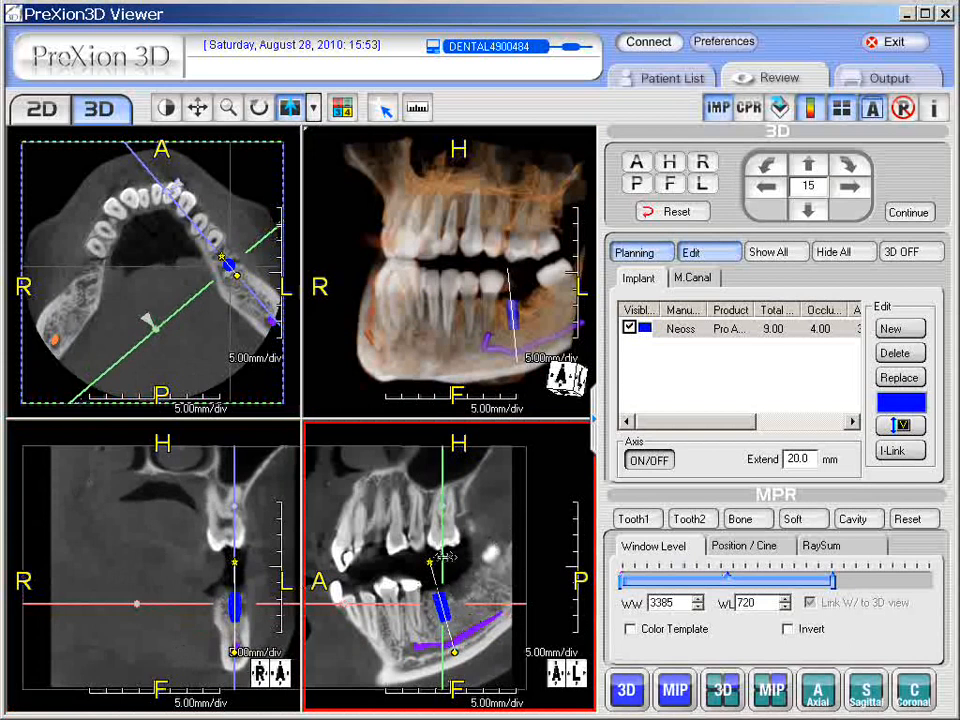
drag(446, 557, 461, 555)
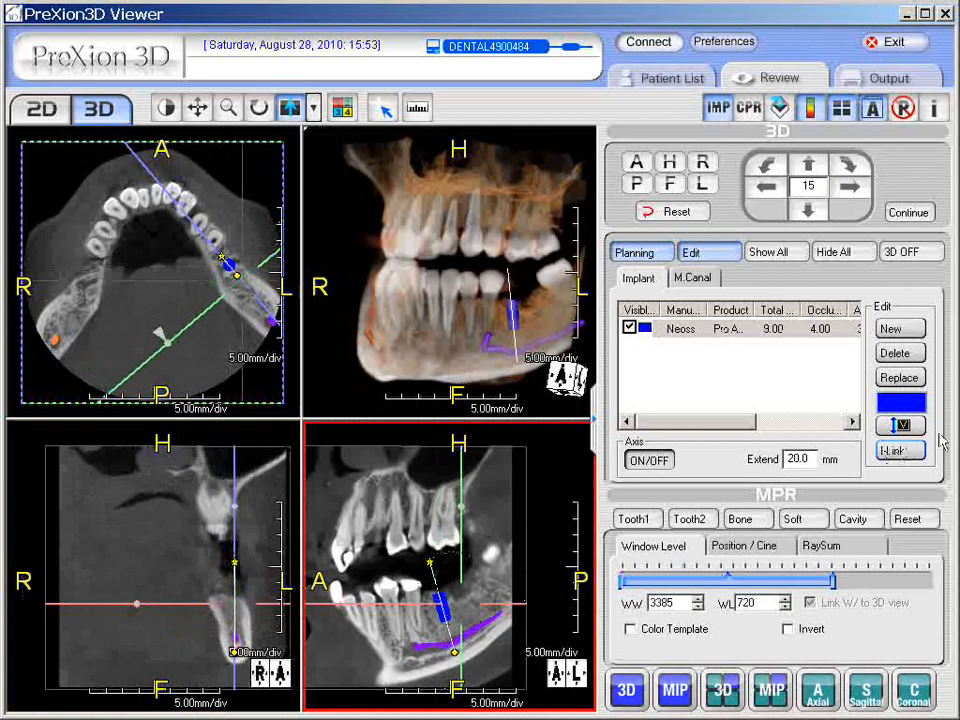
Align the MPR planes to the implant axis with I-Link and rotate the sagittal plane to follow the left side of the mandible
click(902, 451)
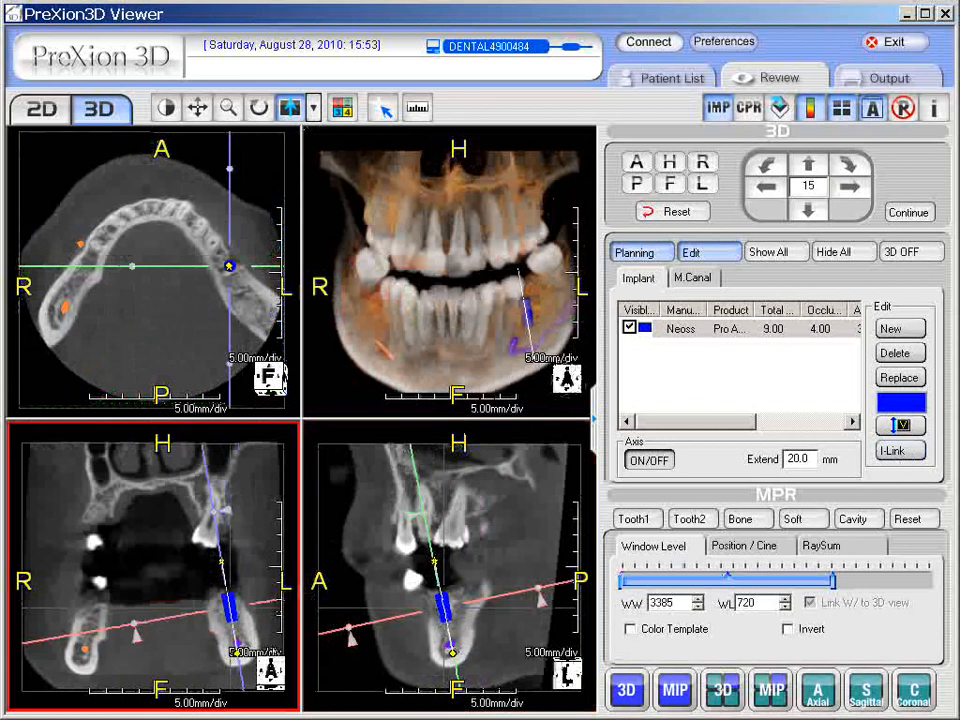
key(alt)
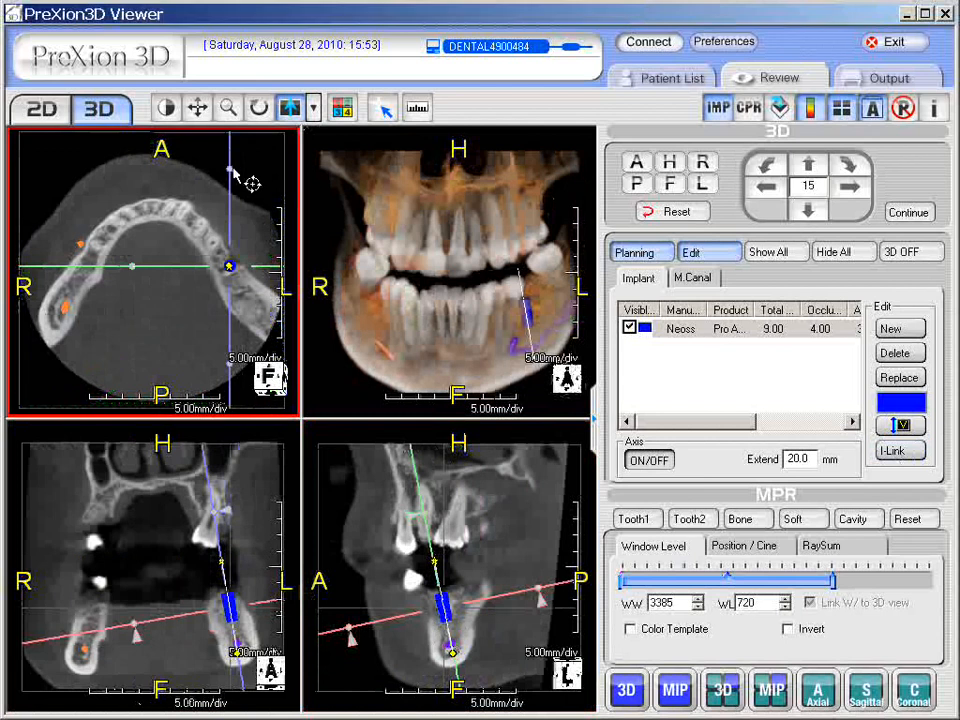
mouse_move(230, 175)
mouse_down()
mouse_move(205, 183)
mouse_move(165, 172)
mouse_up()
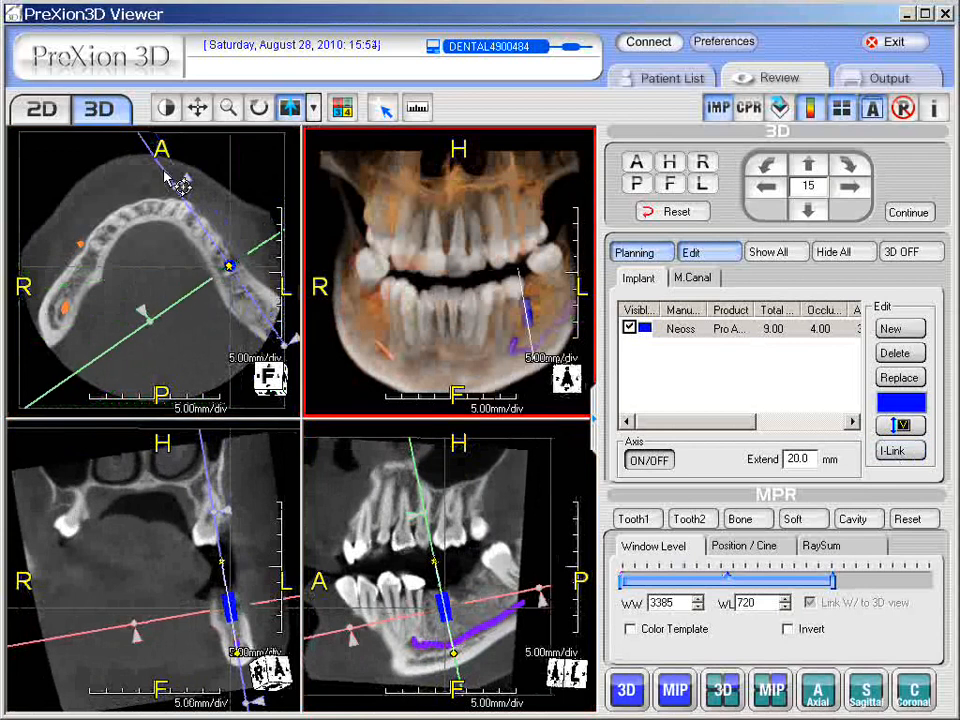
Rotate the 3D model to its left front side and nudge the implant slightly lingually and downward in the cross-sectional view
middle_drag(514, 287, 438, 305)
mouse_move(438, 305)
mouse_down()
mouse_move(430, 214)
mouse_move(434, 293)
mouse_up()
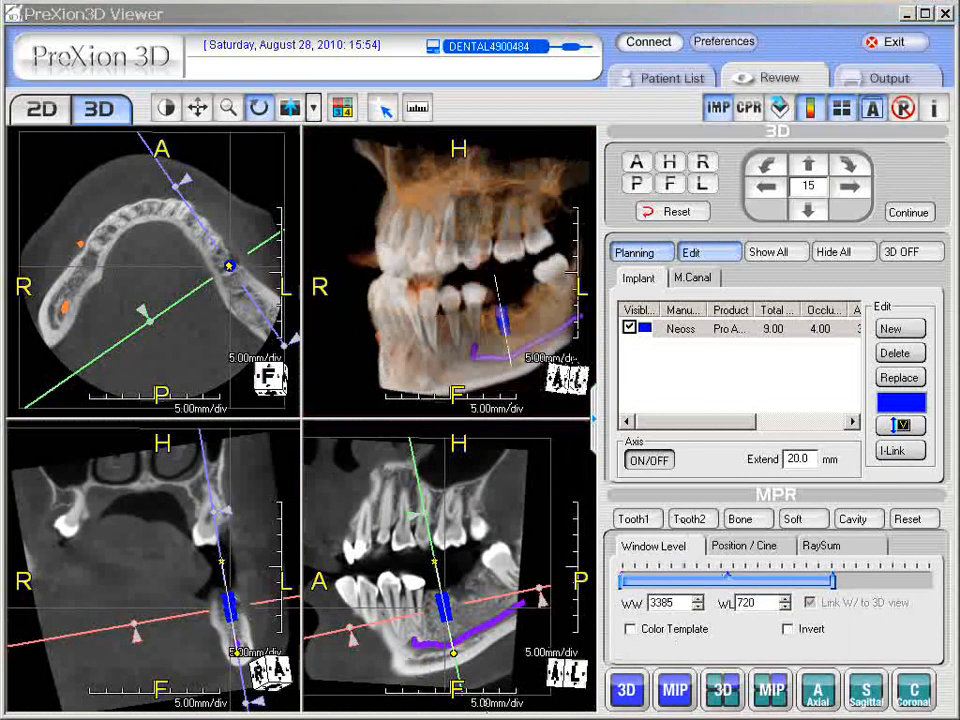
click(253, 605)
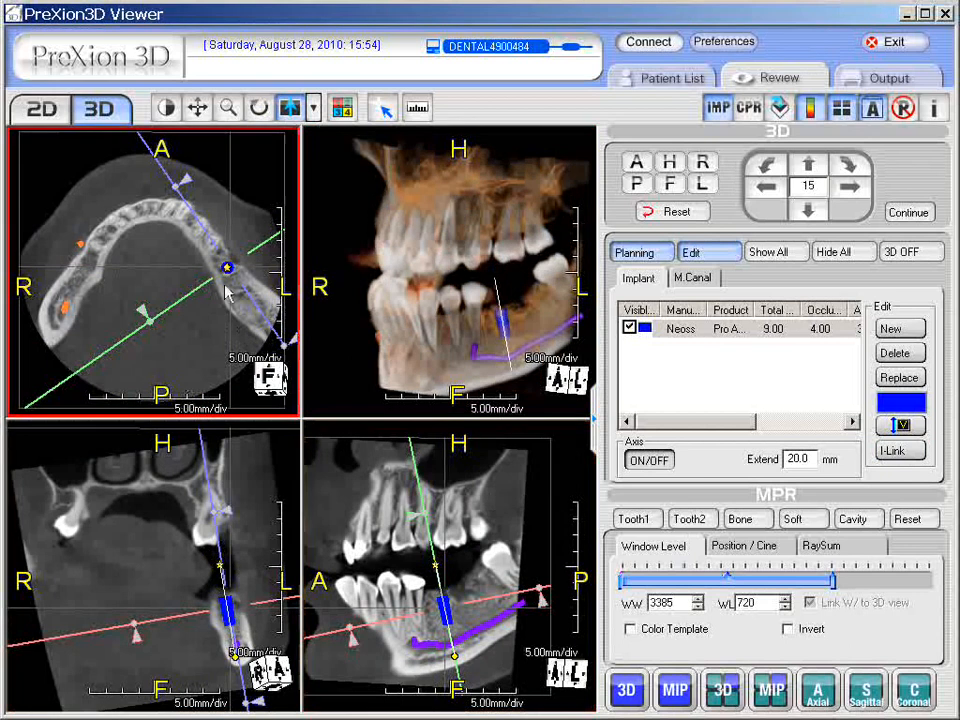
Inspect the implant's position relative to the mandibular canal by tilting the 3D model and checking the cross-sectional and sagittal views
middle_drag(480, 345, 467, 71)
middle_drag(463, 133, 451, 345)
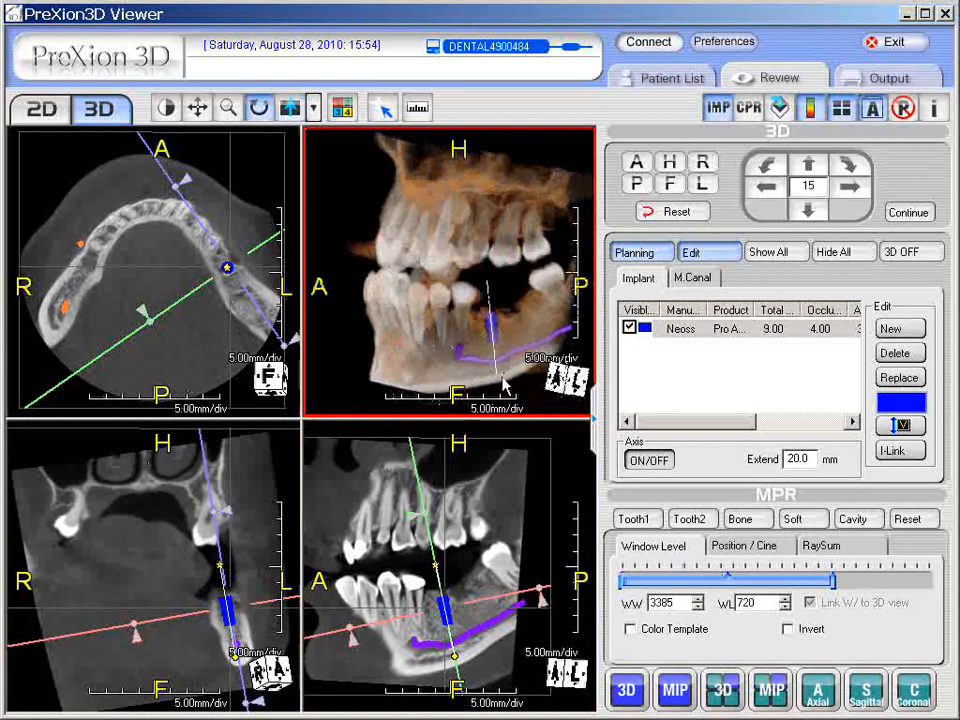
click(372, 680)
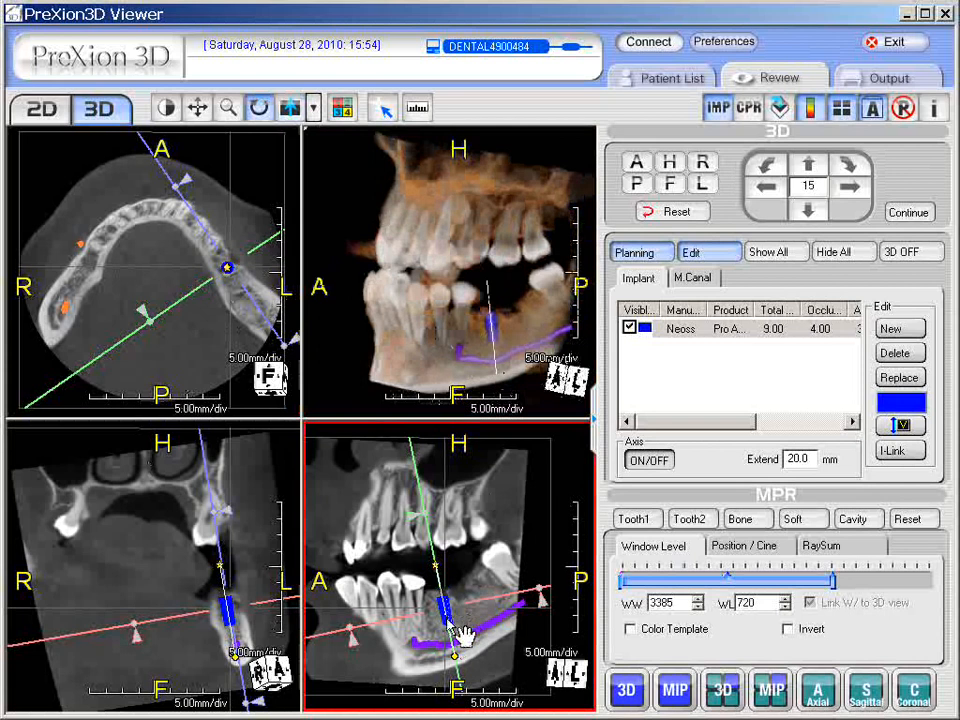
click(253, 636)
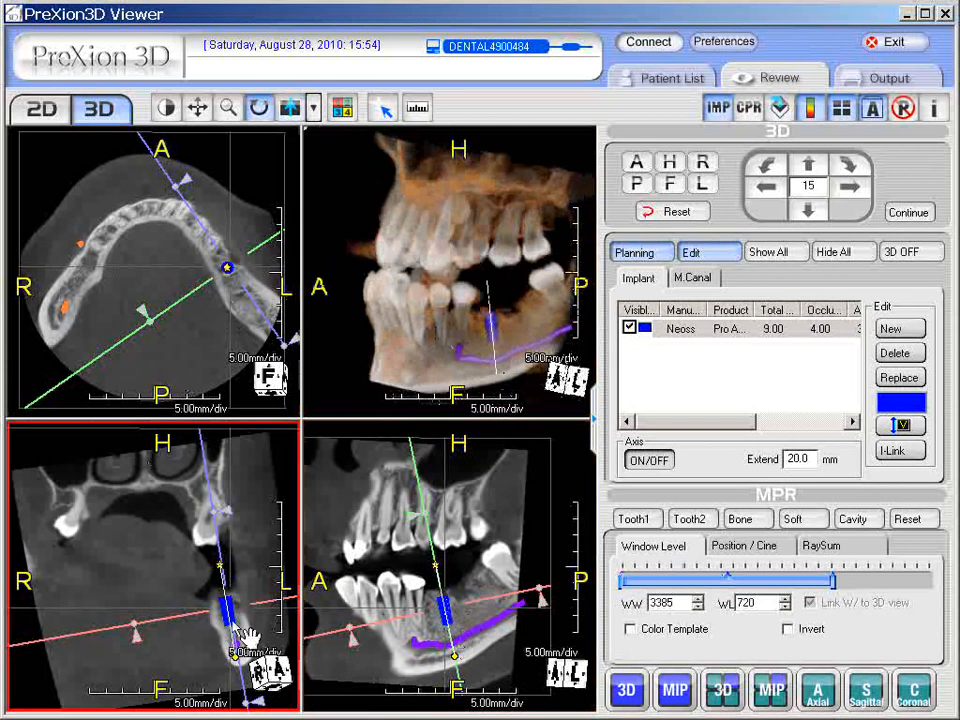
click(465, 637)
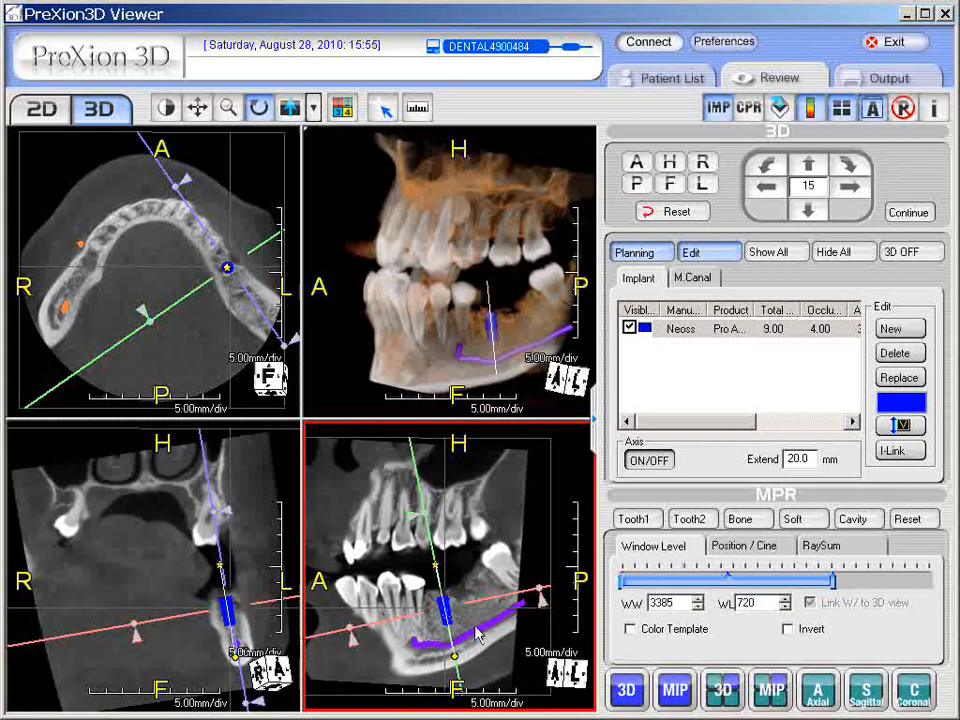
click(523, 355)
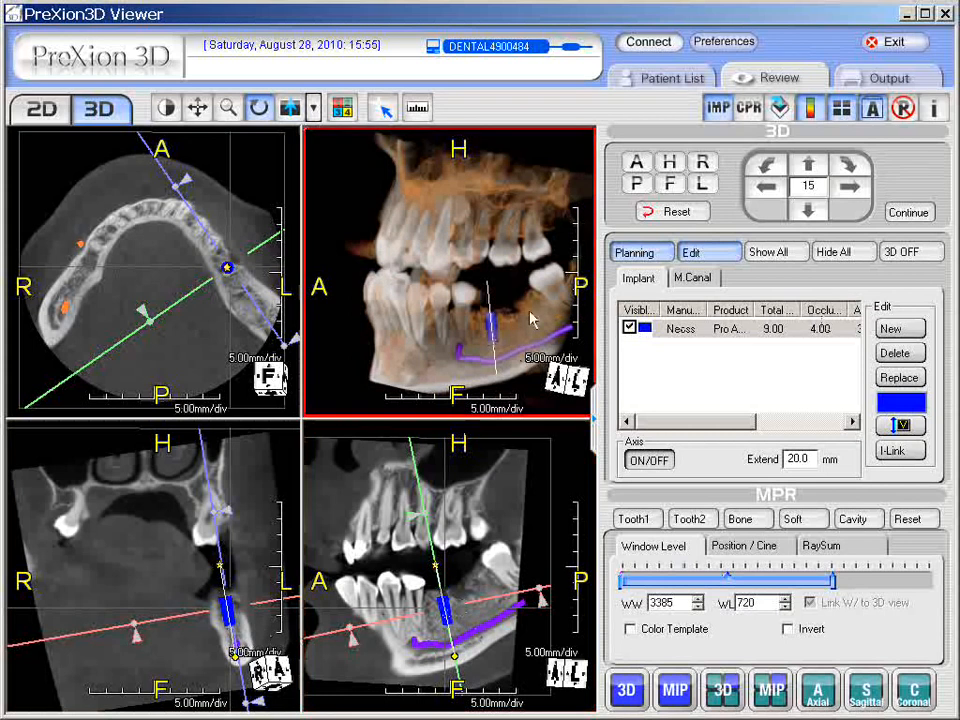
click(379, 603)
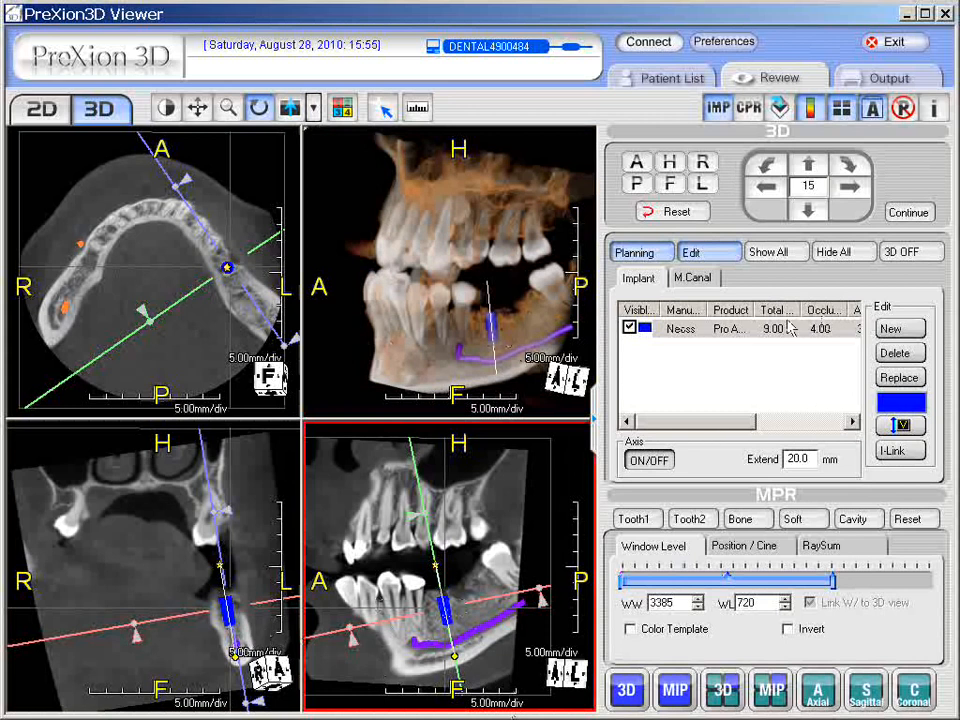
Reset the views, recentre the MPR planes on the left mandible, and angle the sagittal plane along the ridge through the canal
click(677, 212)
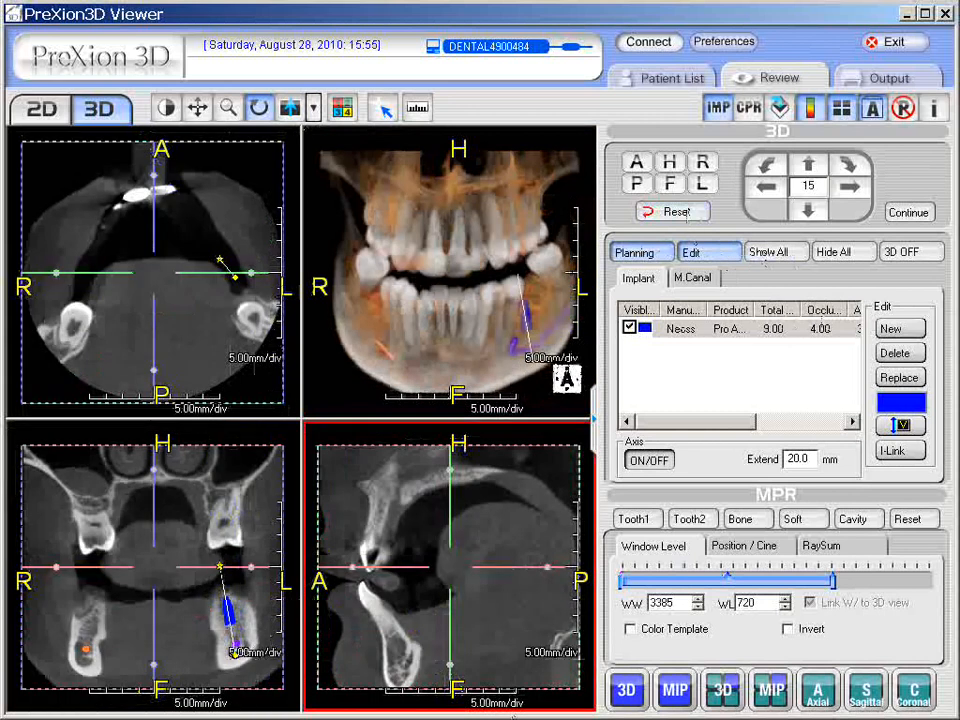
click(513, 717)
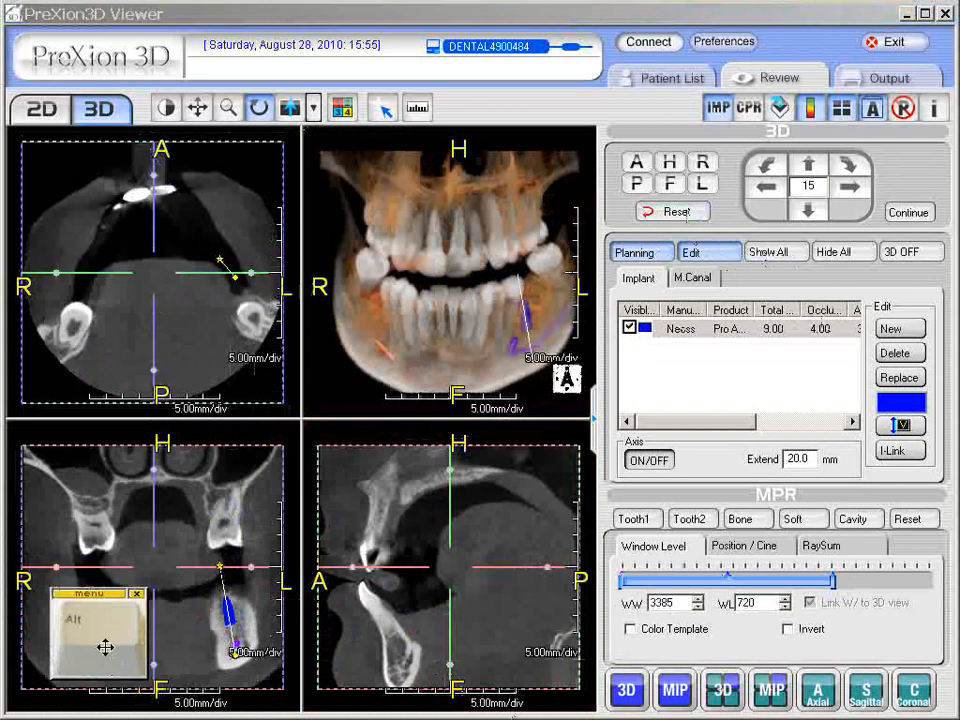
click(240, 626)
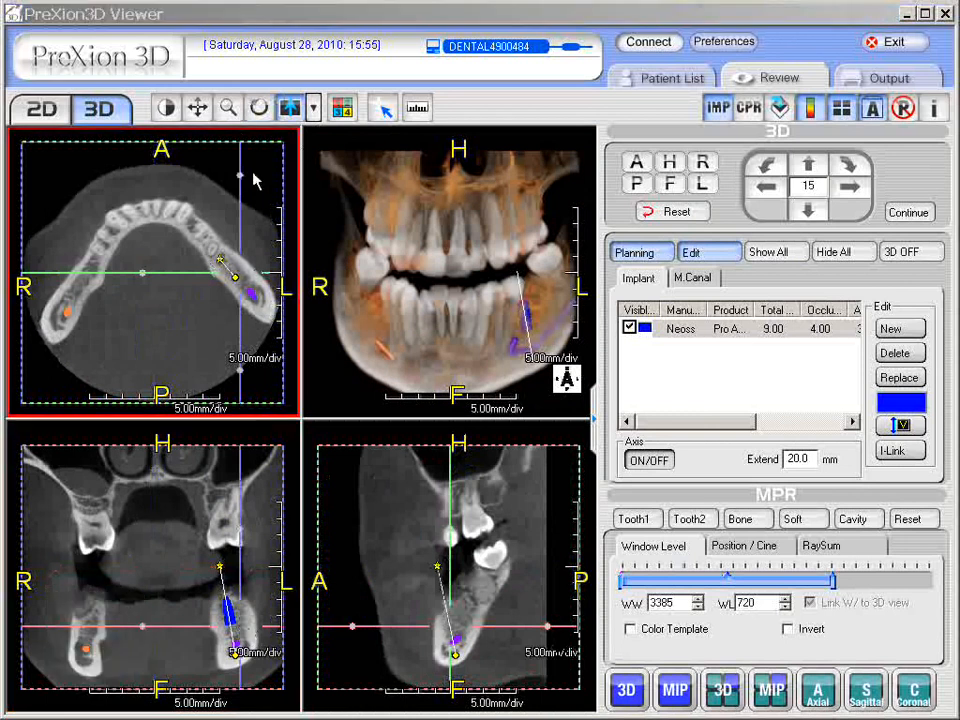
drag(251, 193, 173, 173)
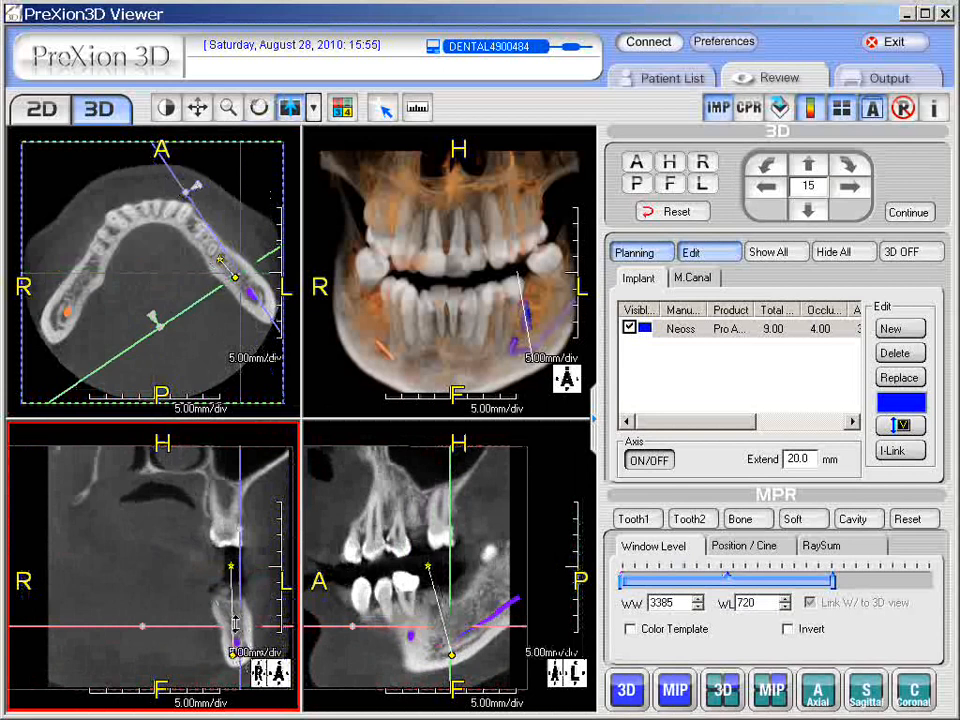
mouse_move(253, 637)
mouse_down()
mouse_move(238, 622)
mouse_move(236, 633)
mouse_up()
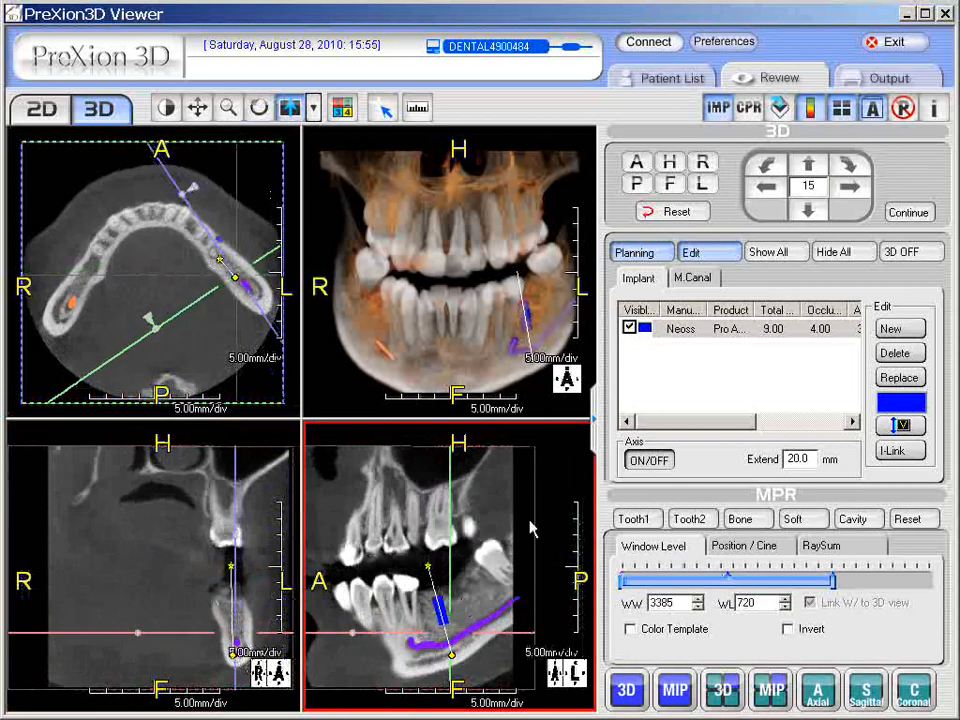
Hide the MPR reference lines and add a Neoss Biomodal implant with 11.00 mm total length, 4.00 mm occlusal and 3.50 mm apical diameter
click(843, 110)
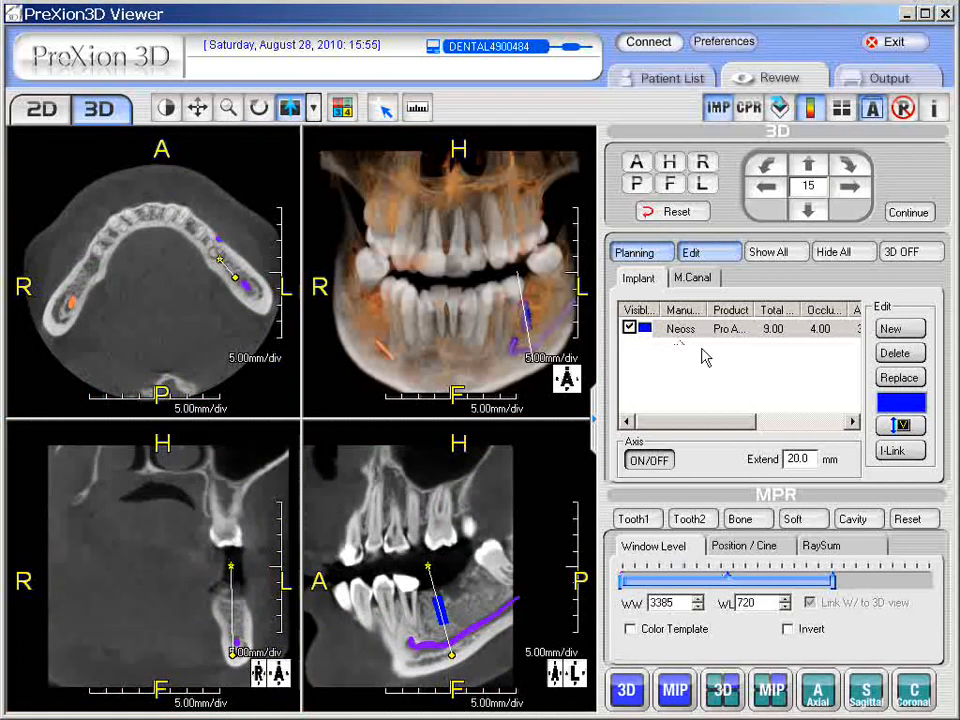
click(917, 330)
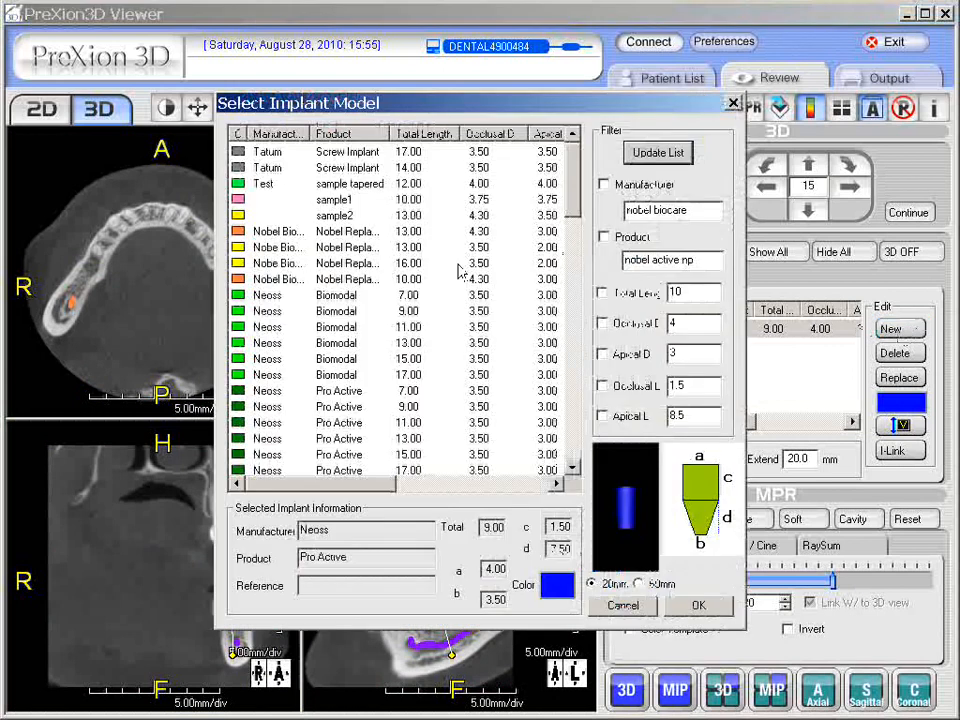
scroll(400, 422, down, 2)
click(400, 422)
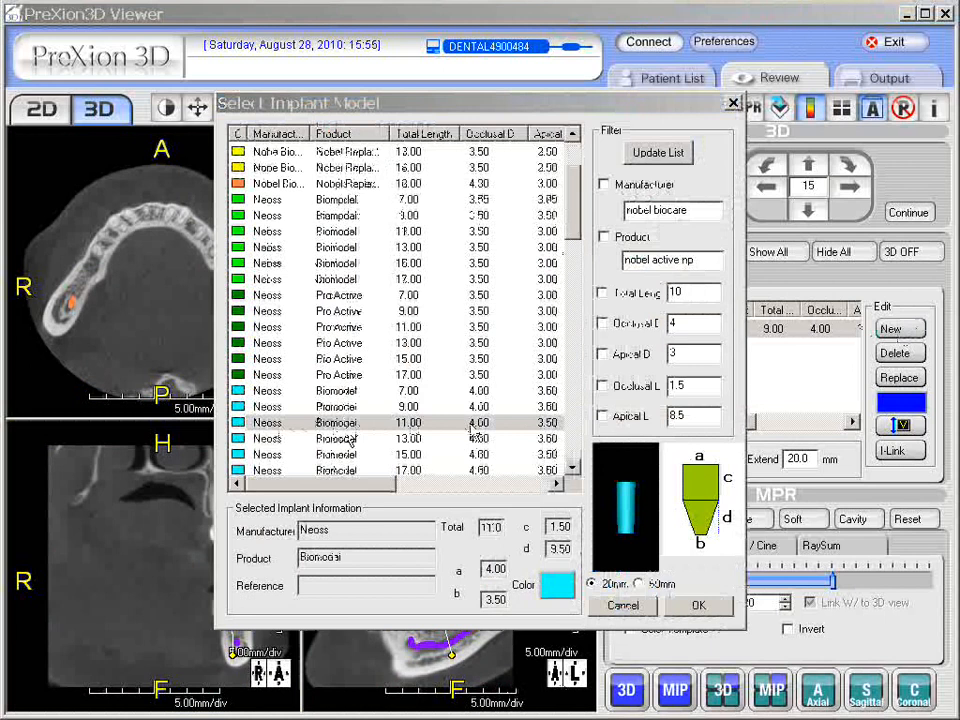
click(414, 484)
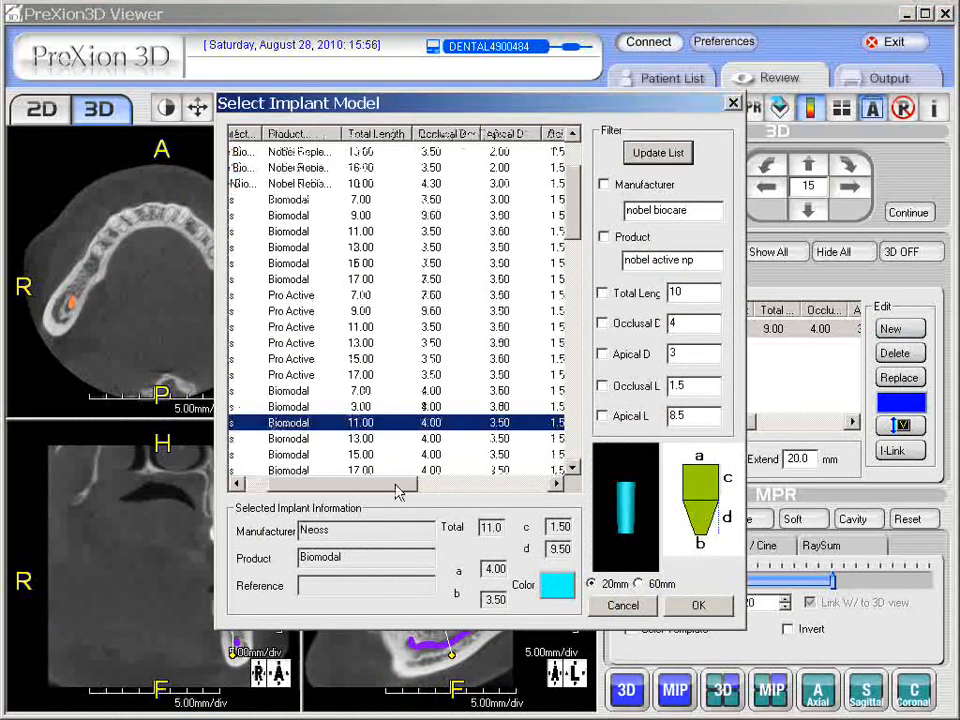
click(394, 489)
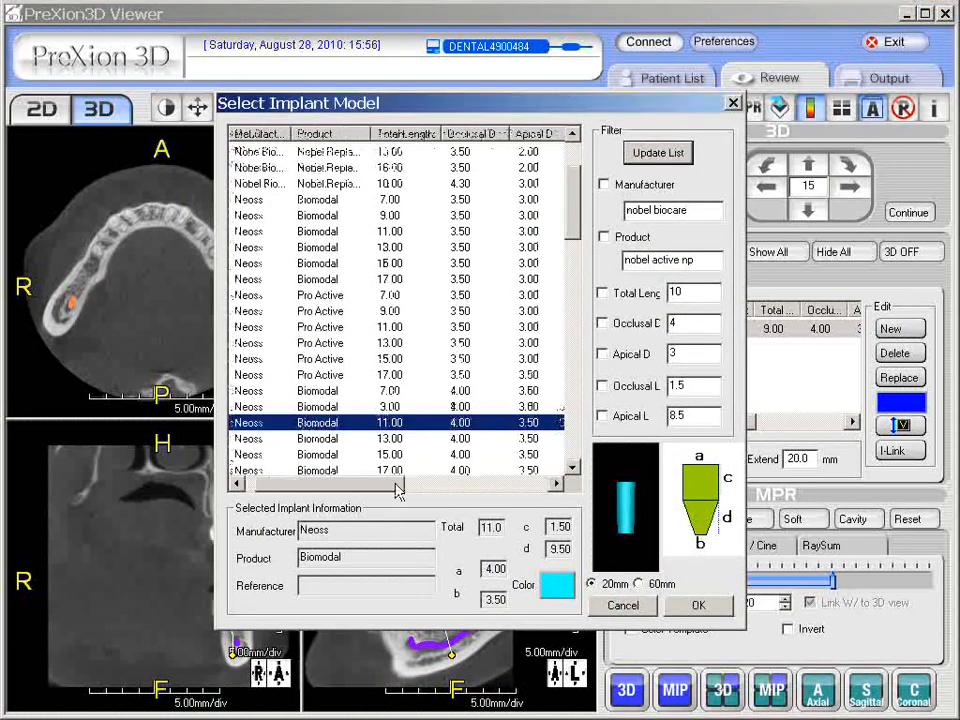
click(699, 606)
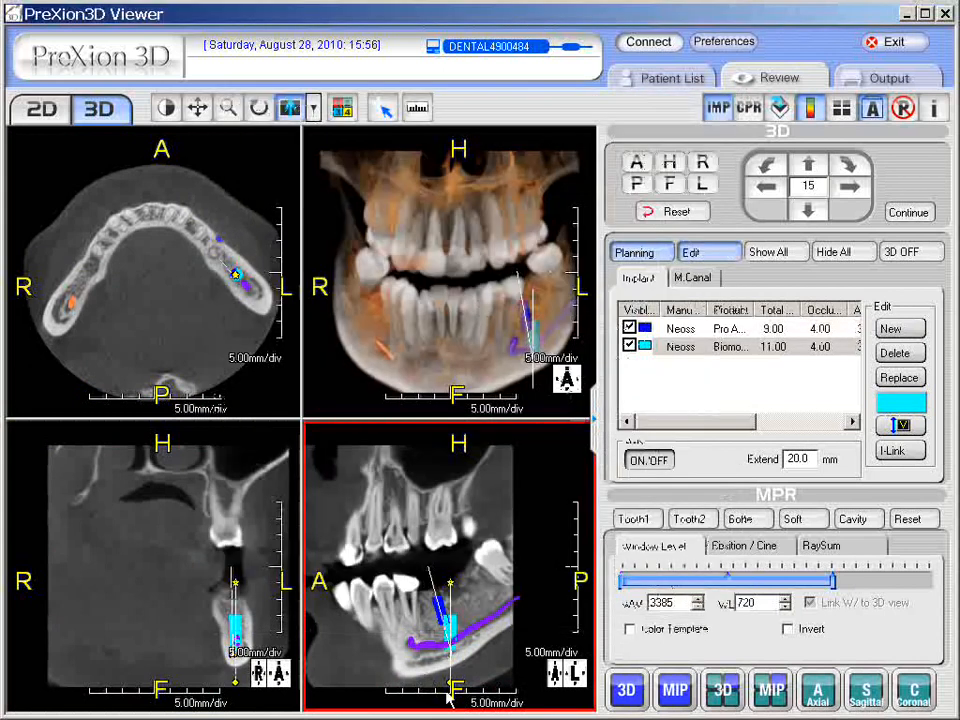
Move the 11.00 mm implant up and posteriorly in the sagittal view, tilt its occlusal end anteriorly, and redisplay the MPR reference lines
drag(466, 655, 484, 618)
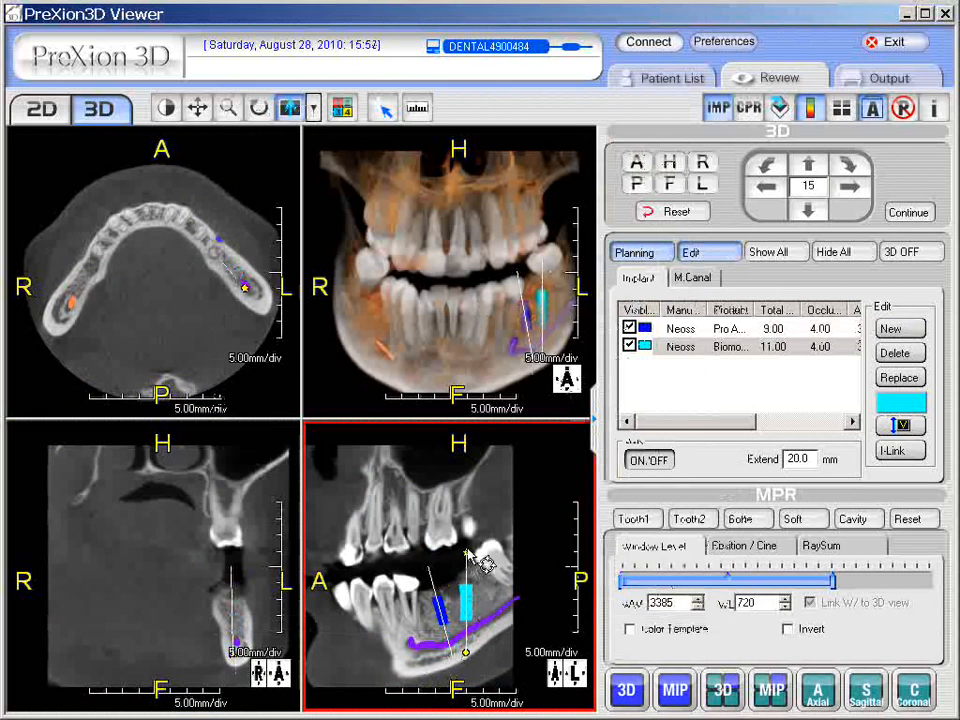
drag(484, 562, 445, 551)
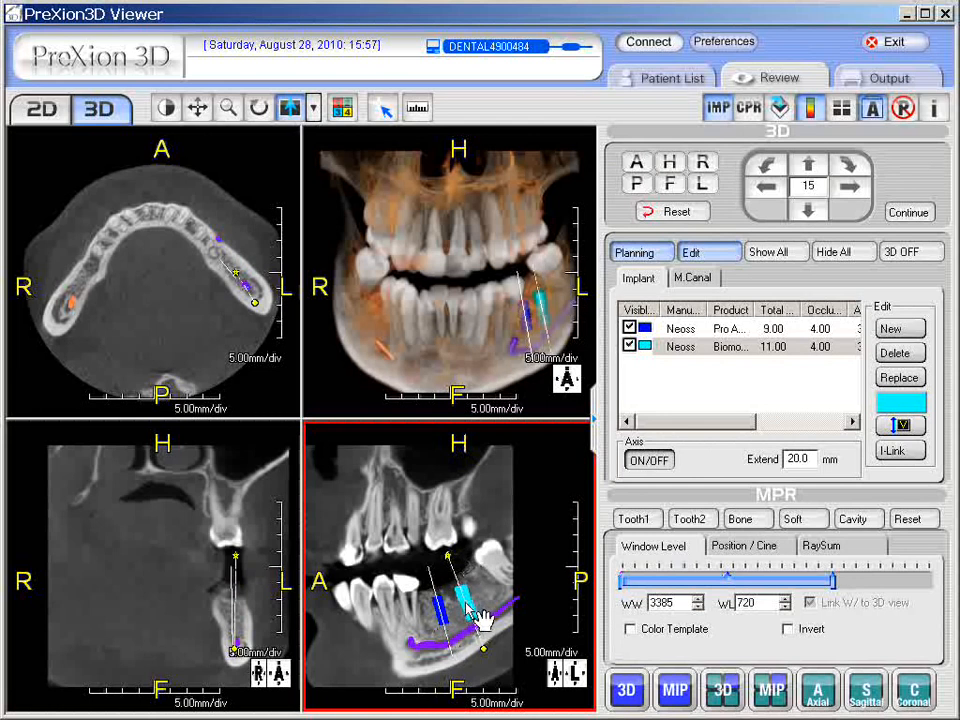
click(383, 400)
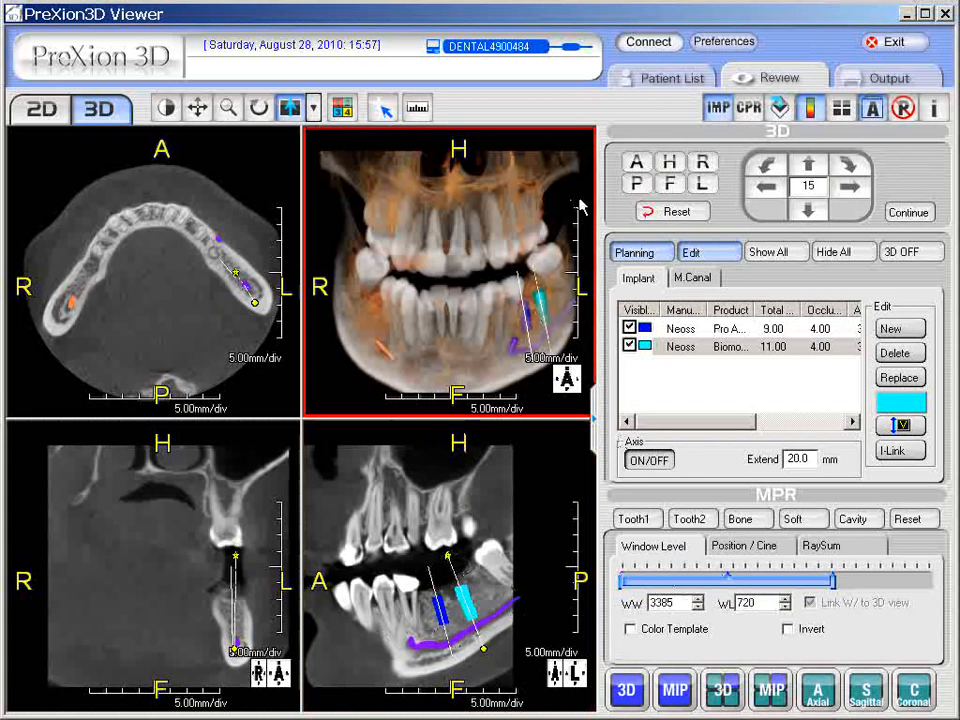
click(500, 505)
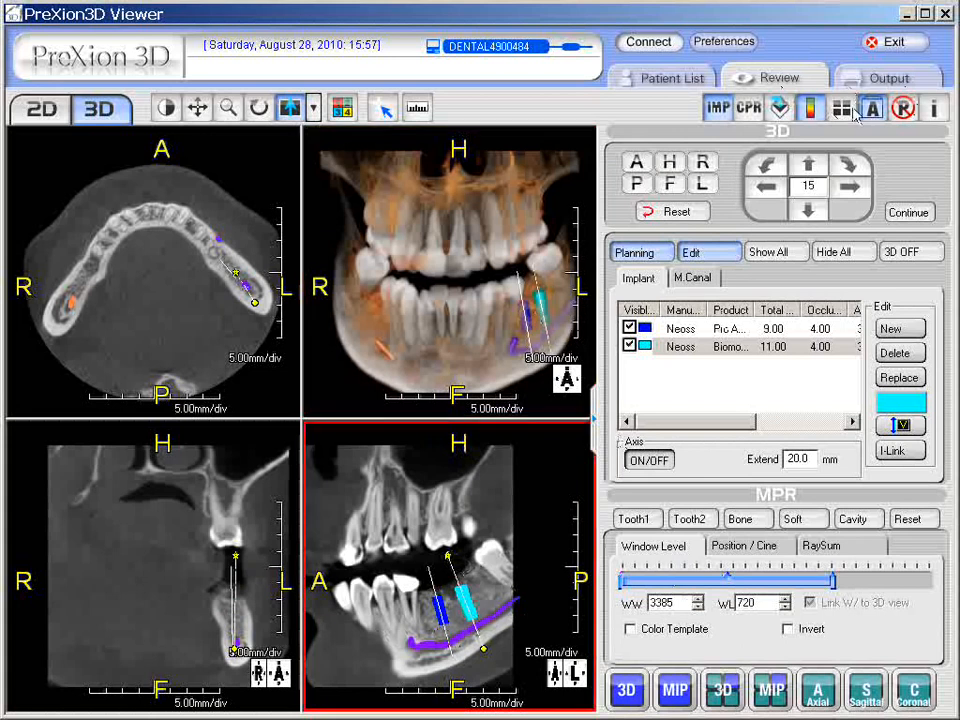
click(842, 112)
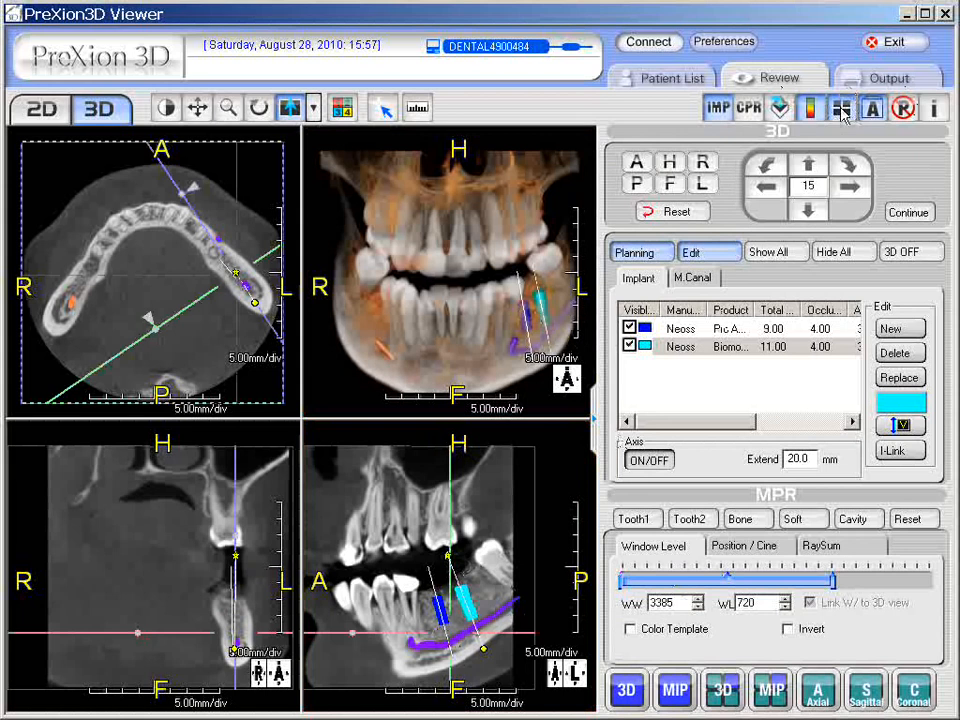
Recentre the MPR planes on the 11.00 mm implant and tilt and shift it lingually in the cross-sectional view
right_click(146, 594)
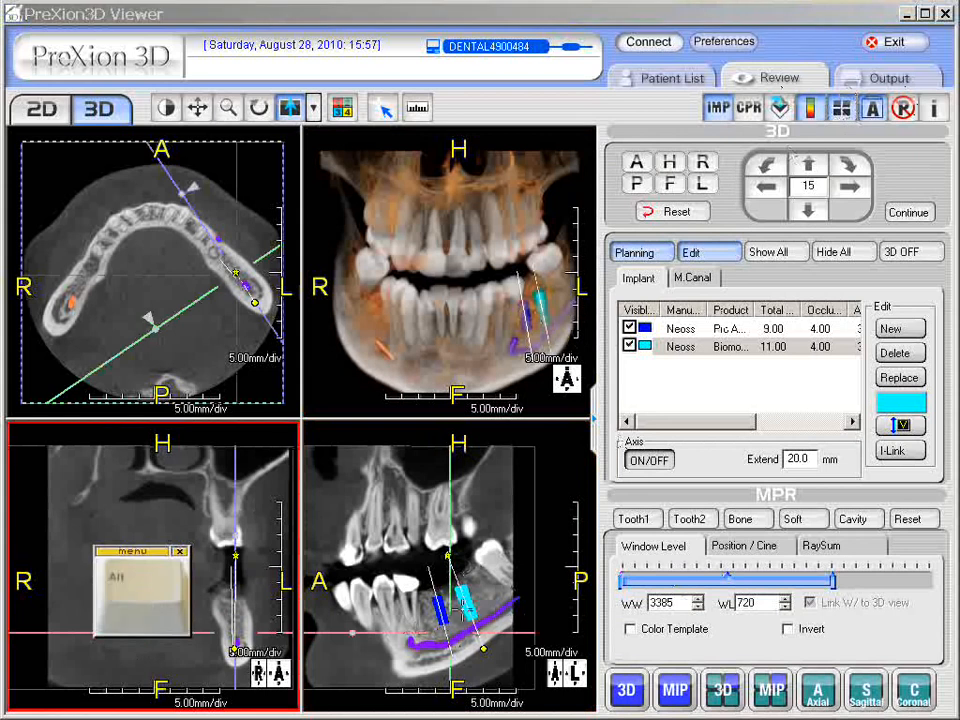
click(465, 598)
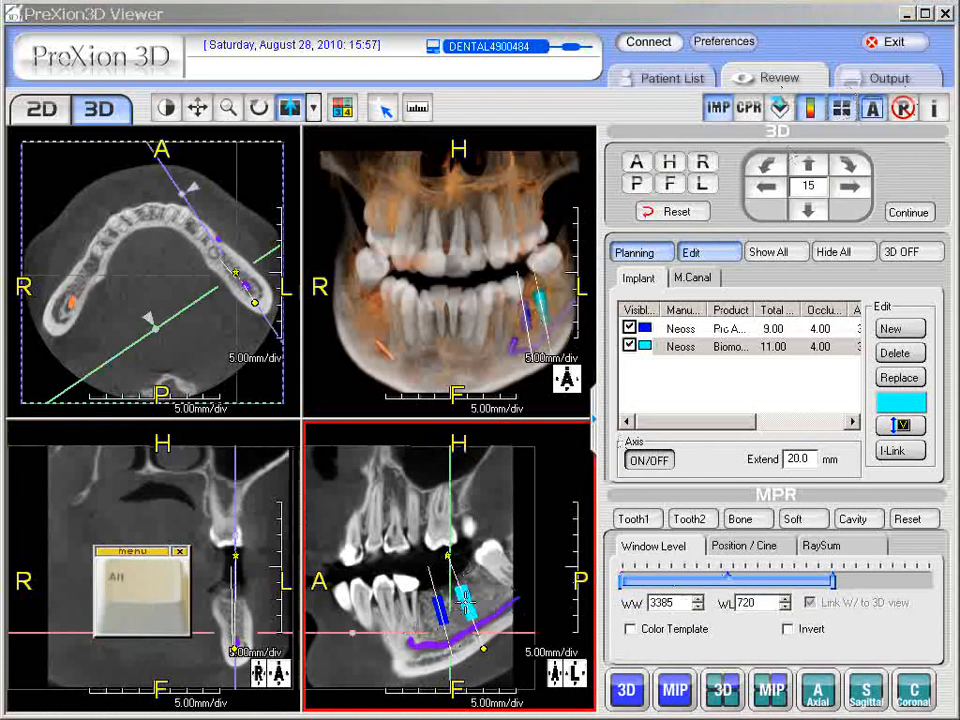
alt+click(465, 602)
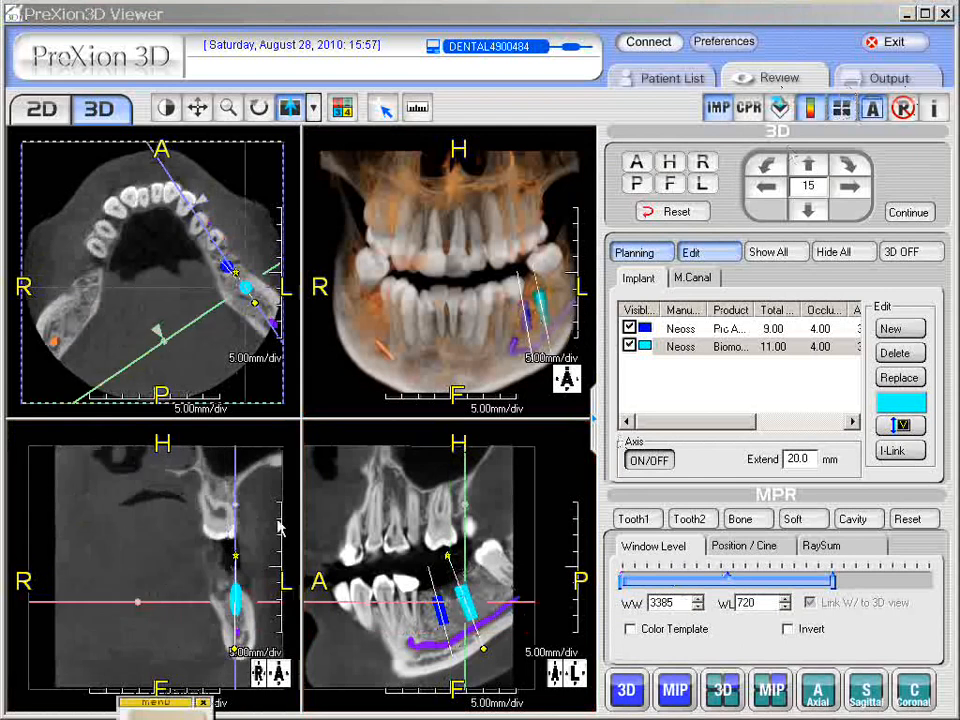
click(275, 545)
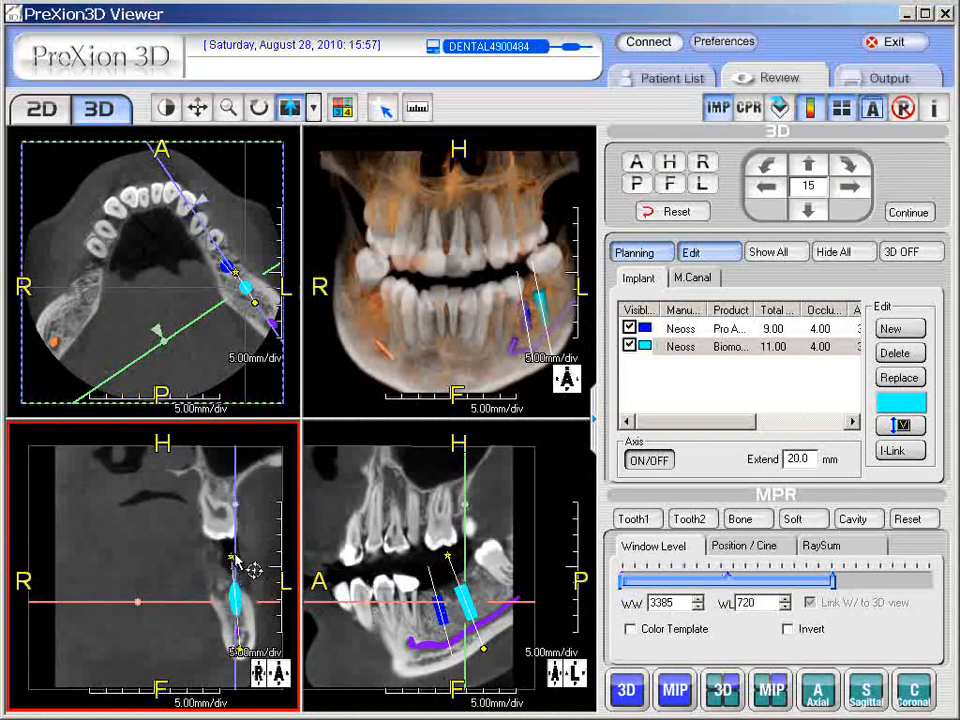
drag(232, 560, 232, 603)
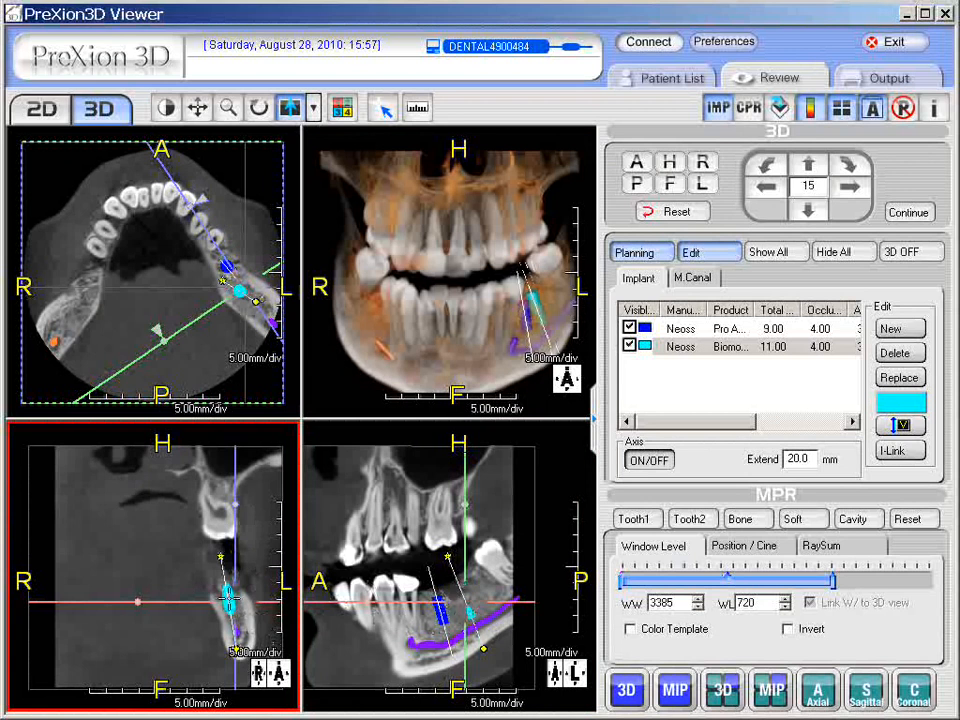
Recentre the MPR planes on the tilted 11.00 mm implant and adjust the sagittal plane to run through it
click(469, 611)
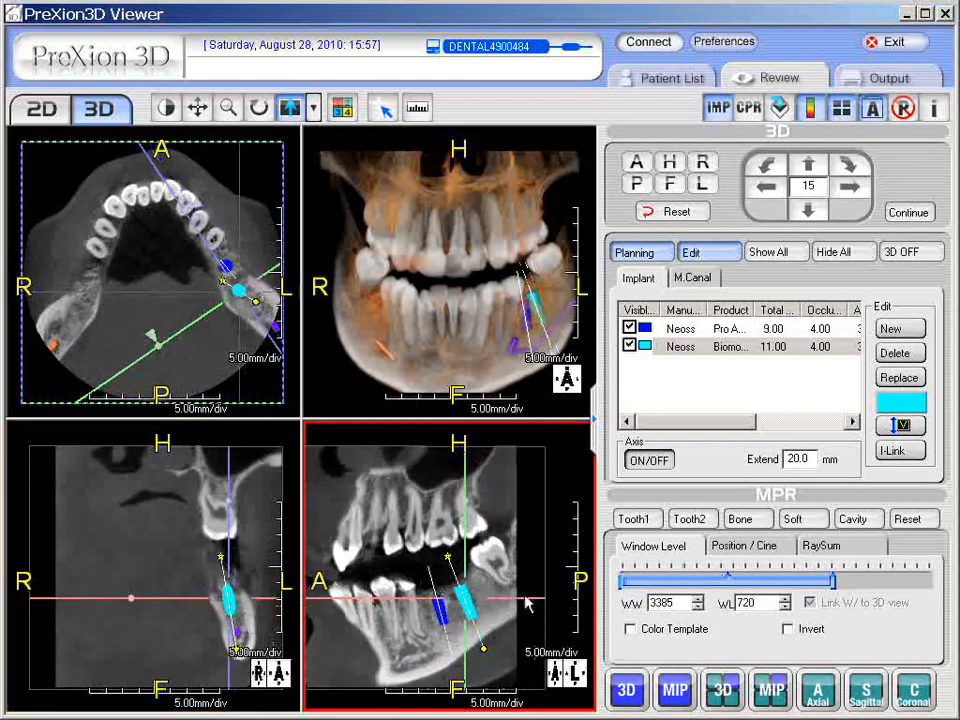
drag(528, 603, 529, 583)
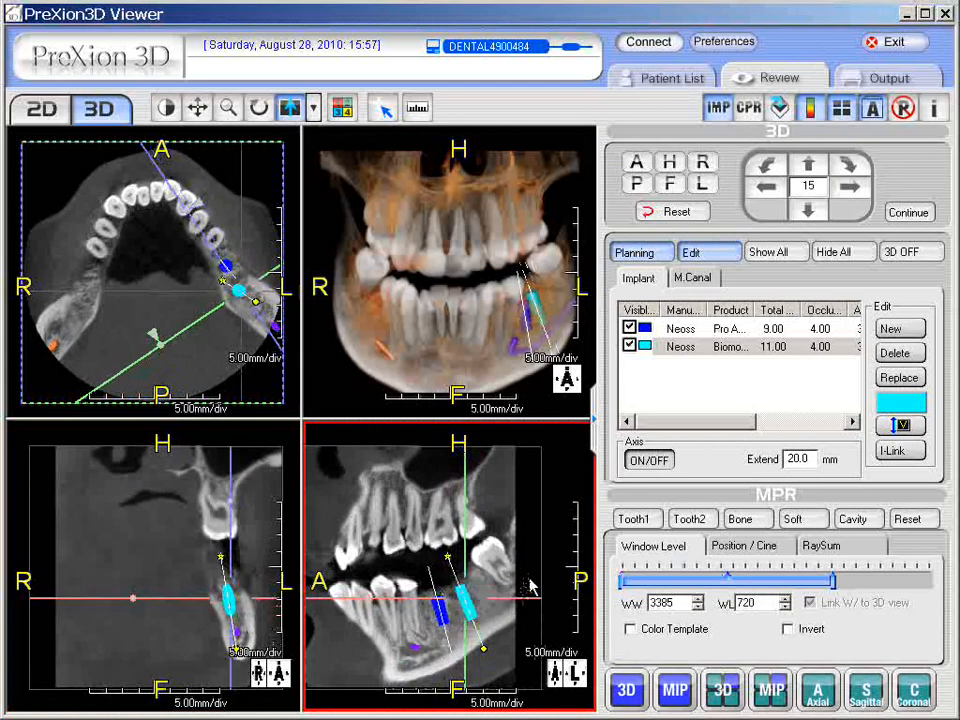
click(461, 599)
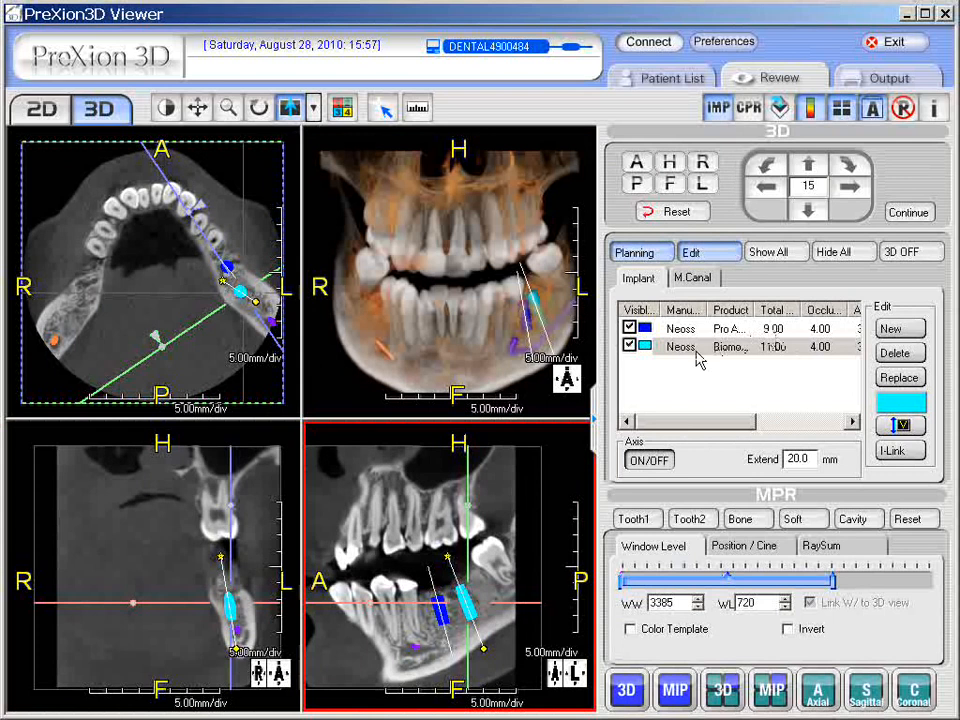
Replace the 11.00 mm implant with a Neoss Pro Active, 9.00 mm total length, 4.00 mm occlusal and 3.50 mm apical diameter, and colour it pink
click(698, 352)
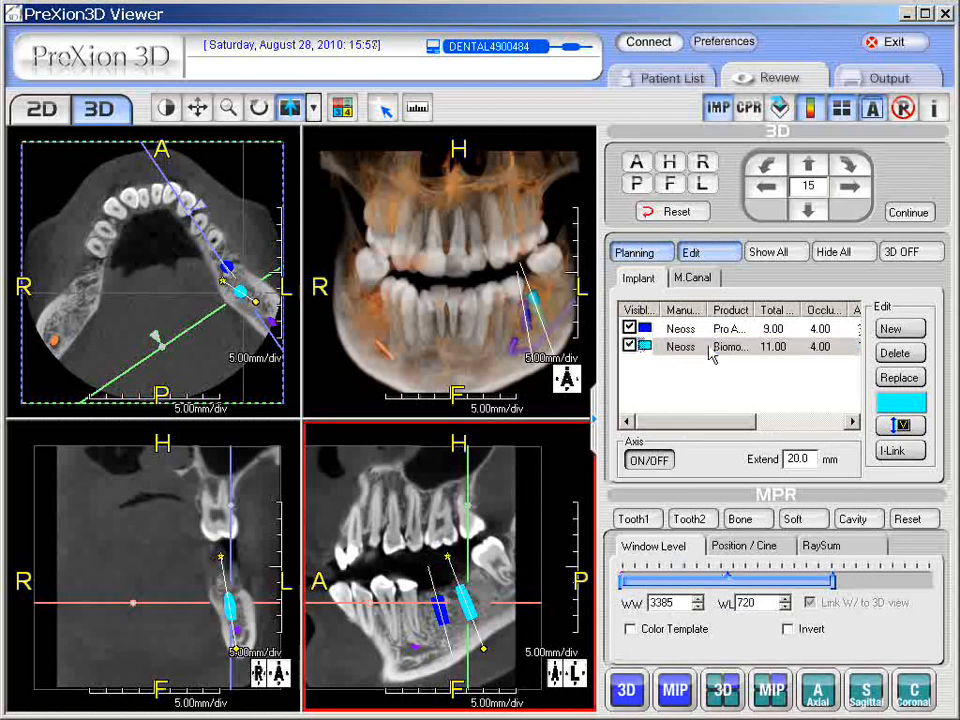
click(651, 459)
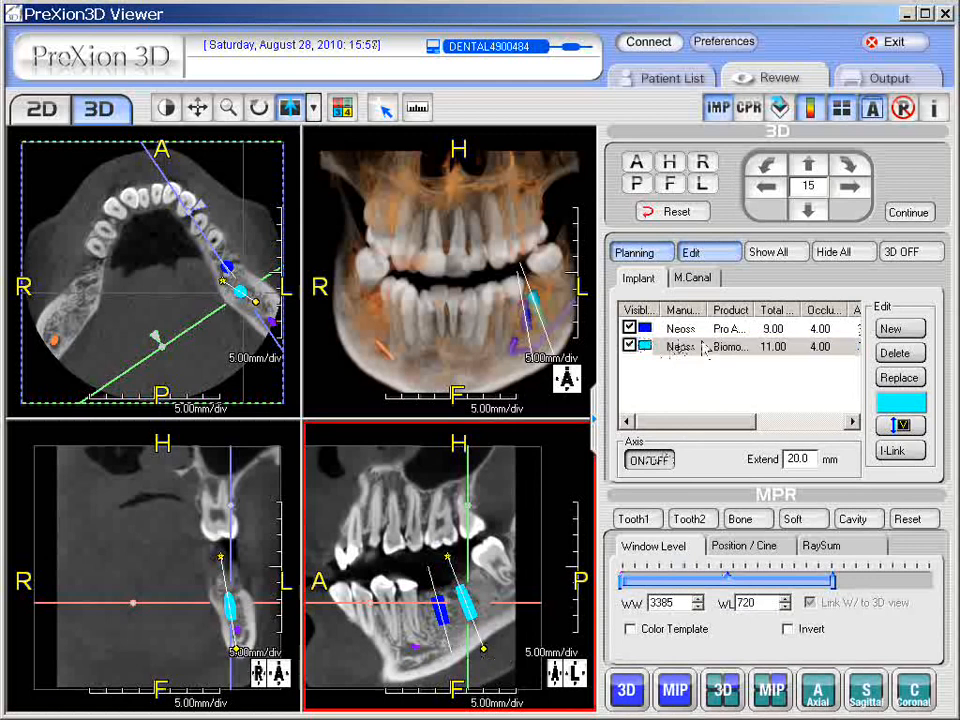
click(904, 355)
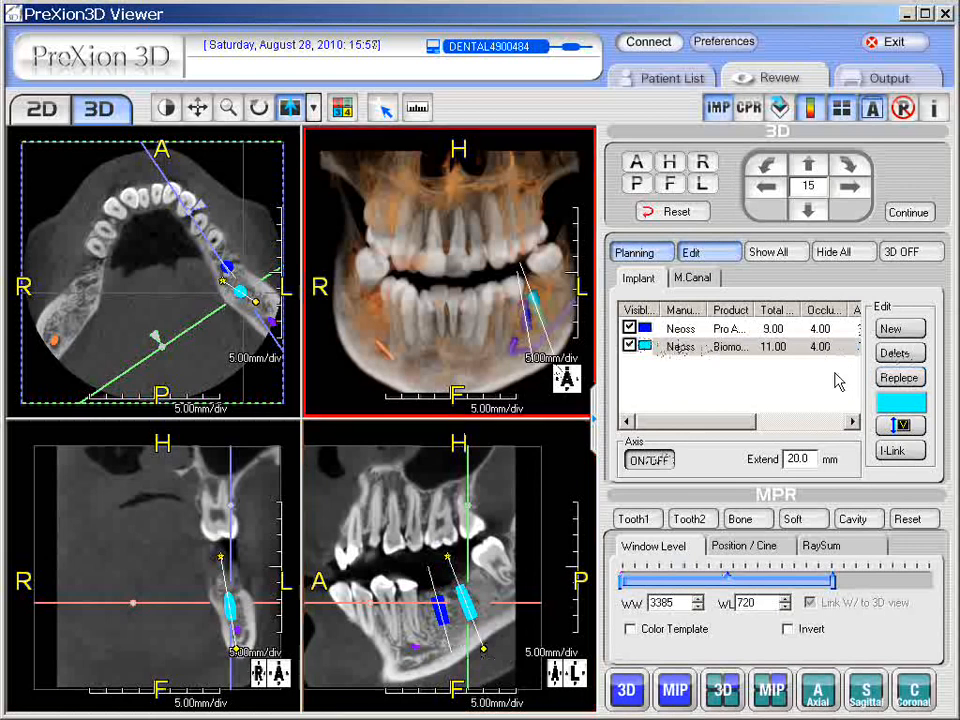
click(900, 378)
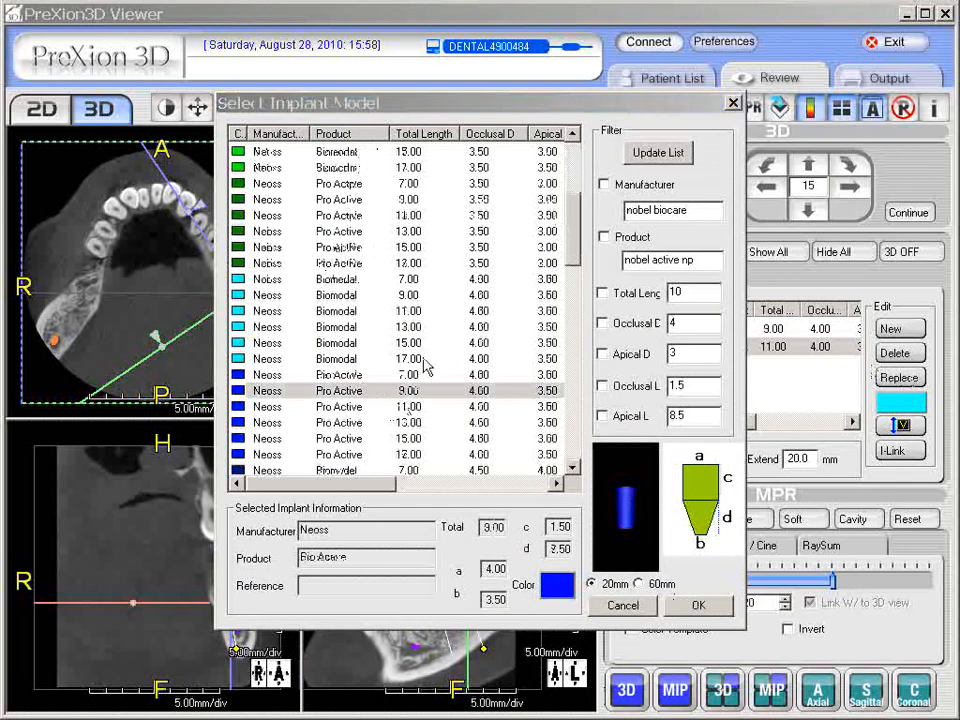
click(405, 390)
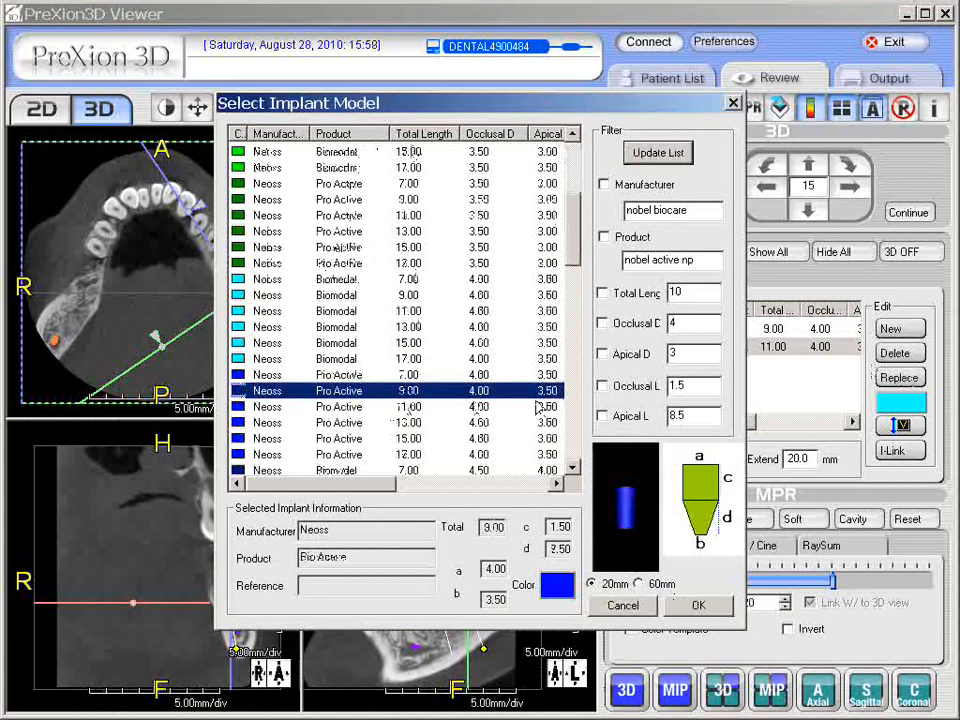
click(698, 605)
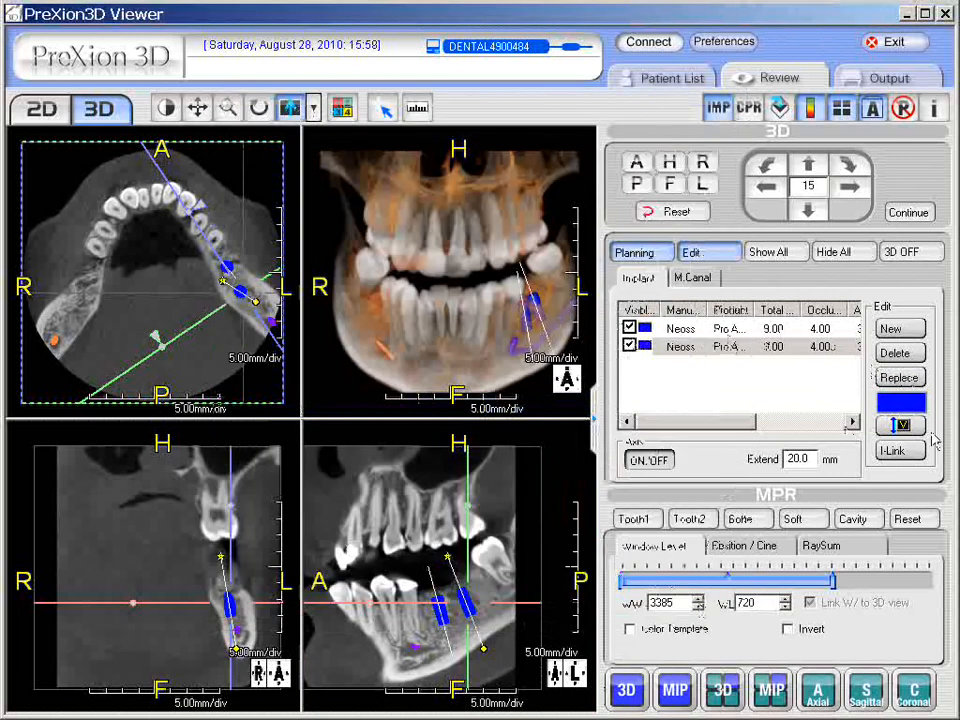
click(908, 402)
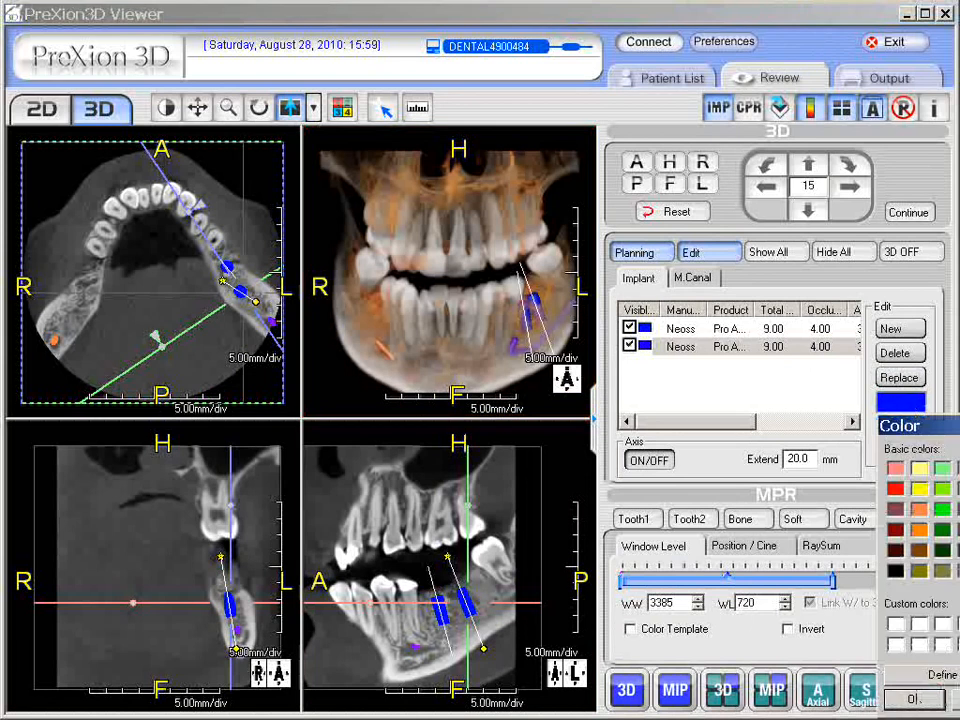
click(931, 703)
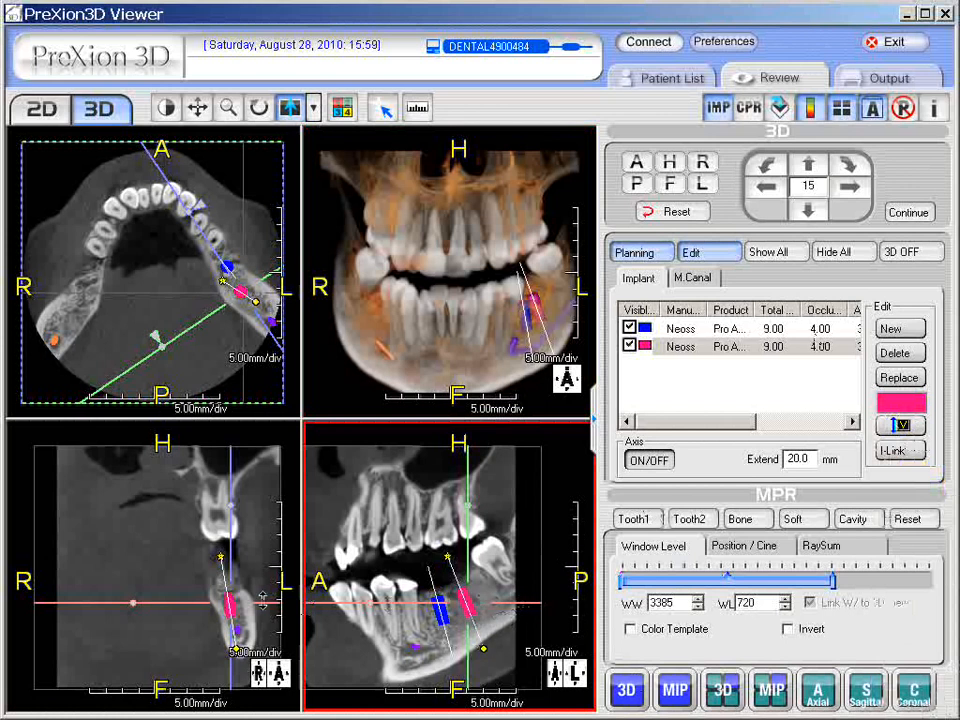
Recentre the MPR planes on the pink implant, turn the 3D model to the patient's left side, and shift the implant slightly buccally in cross-section
key(alt)
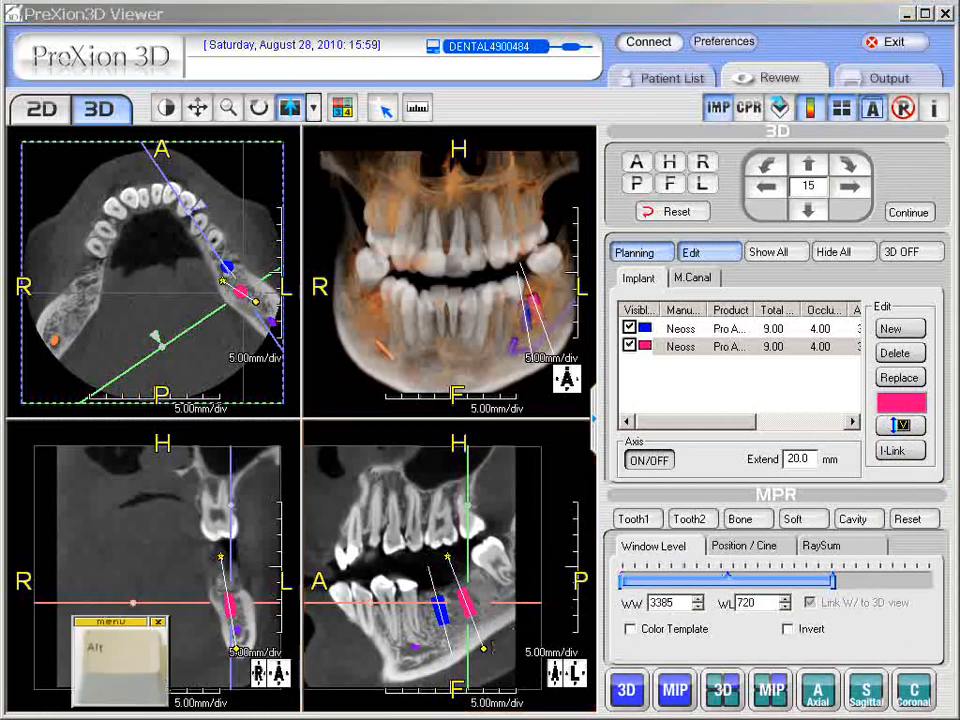
drag(123, 679, 148, 671)
click(465, 602)
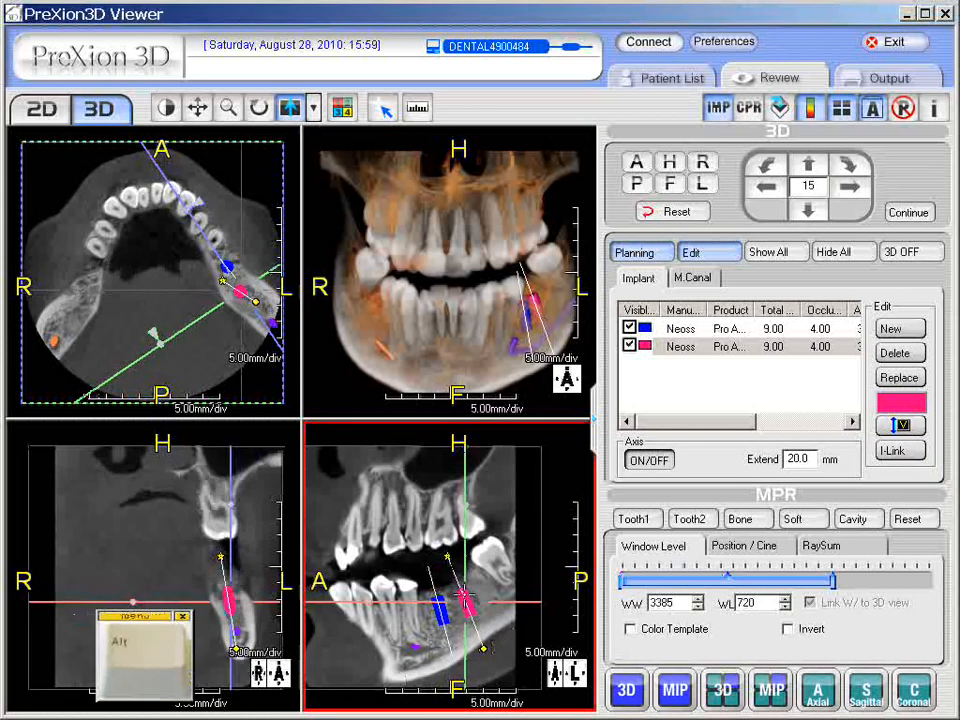
drag(533, 314, 458, 319)
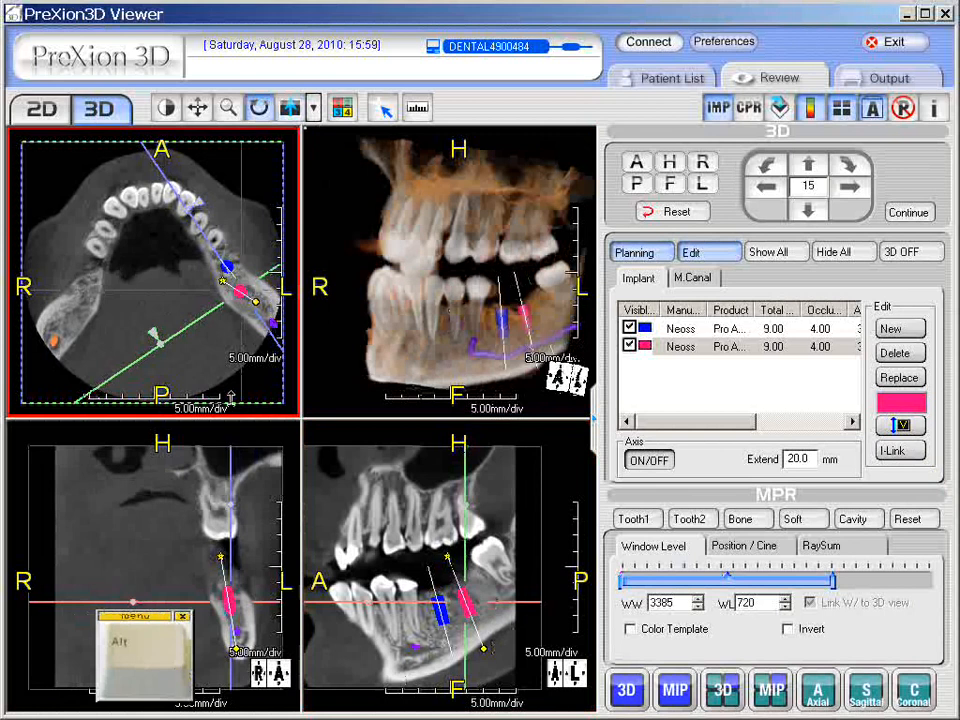
click(231, 612)
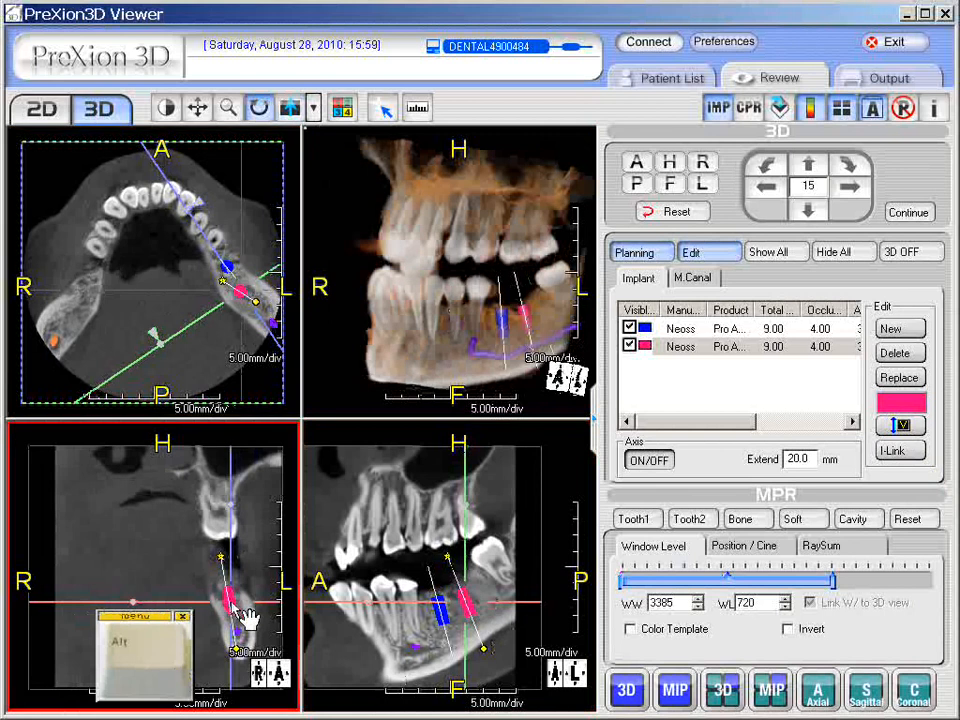
key(alt)
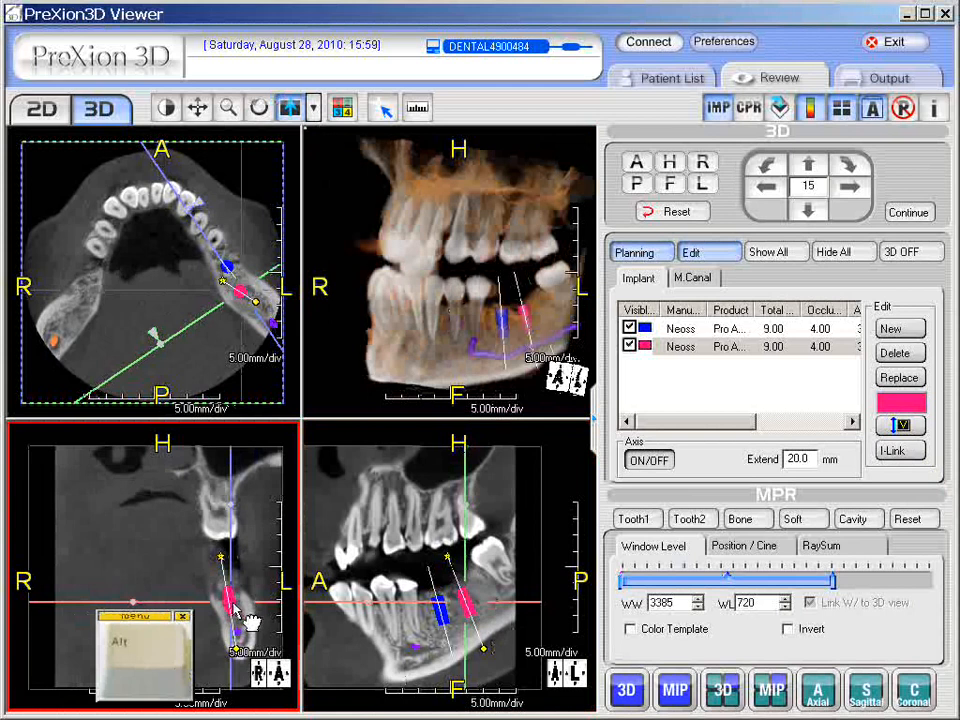
alt+drag(234, 604, 236, 603)
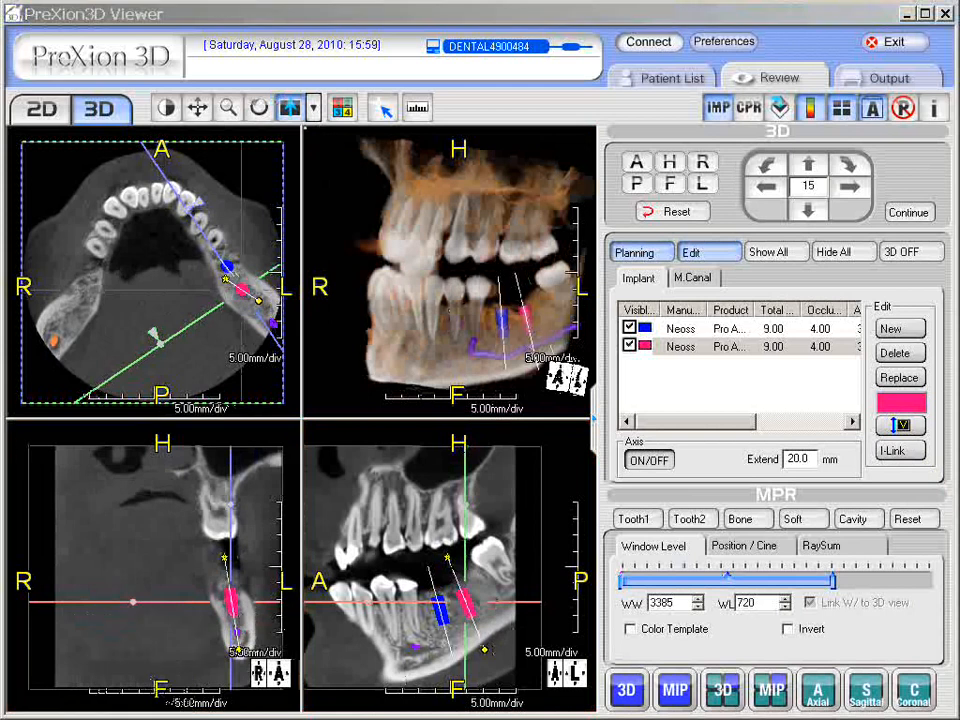
Align the MPR planes to the pink implant's axis with I-Link, adjust its tilt slightly, and rotate the sagittal plane along the left ridge
click(741, 347)
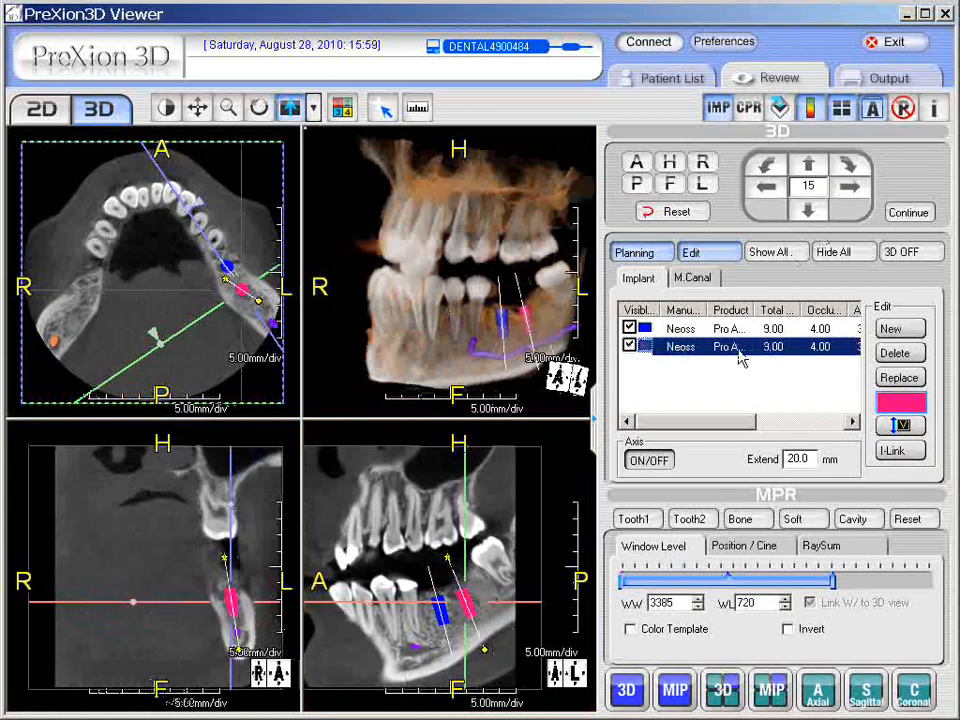
click(897, 451)
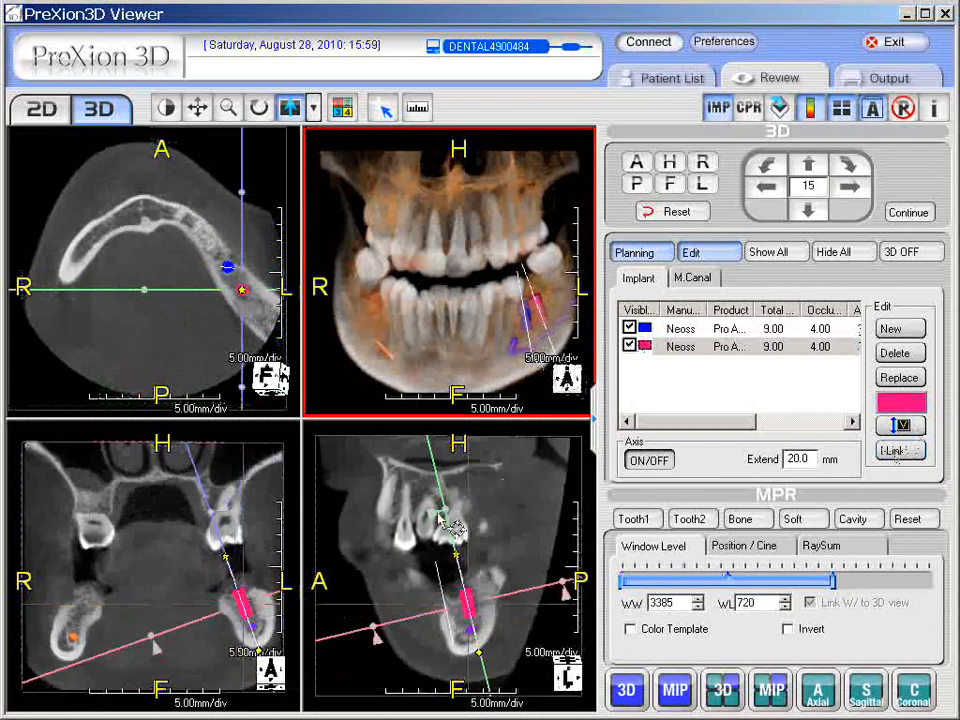
click(243, 568)
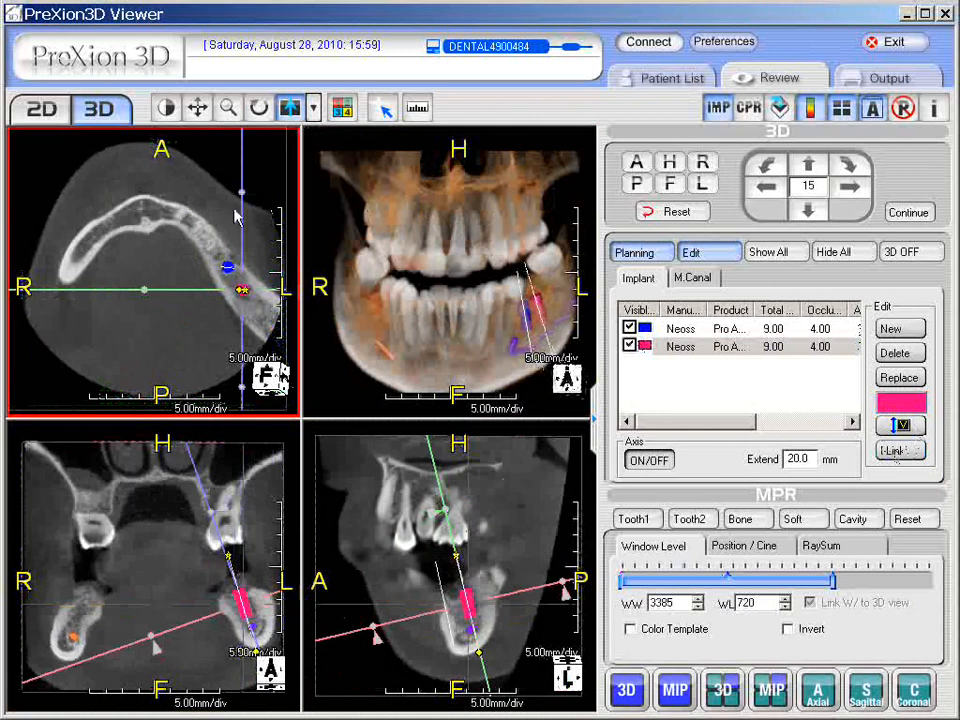
drag(212, 197, 168, 196)
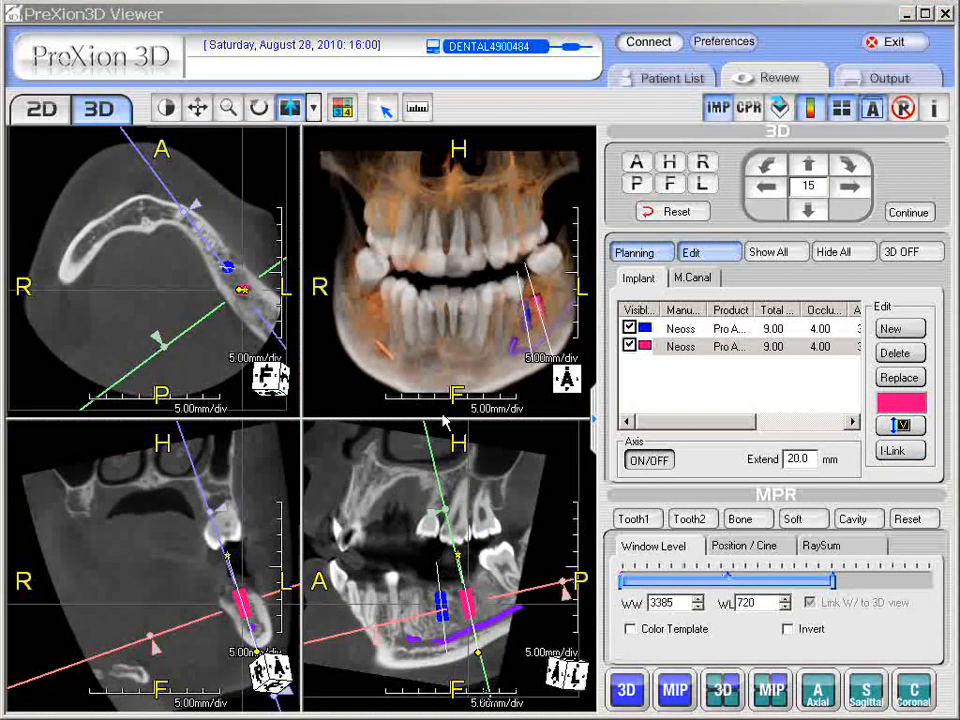
click(490, 477)
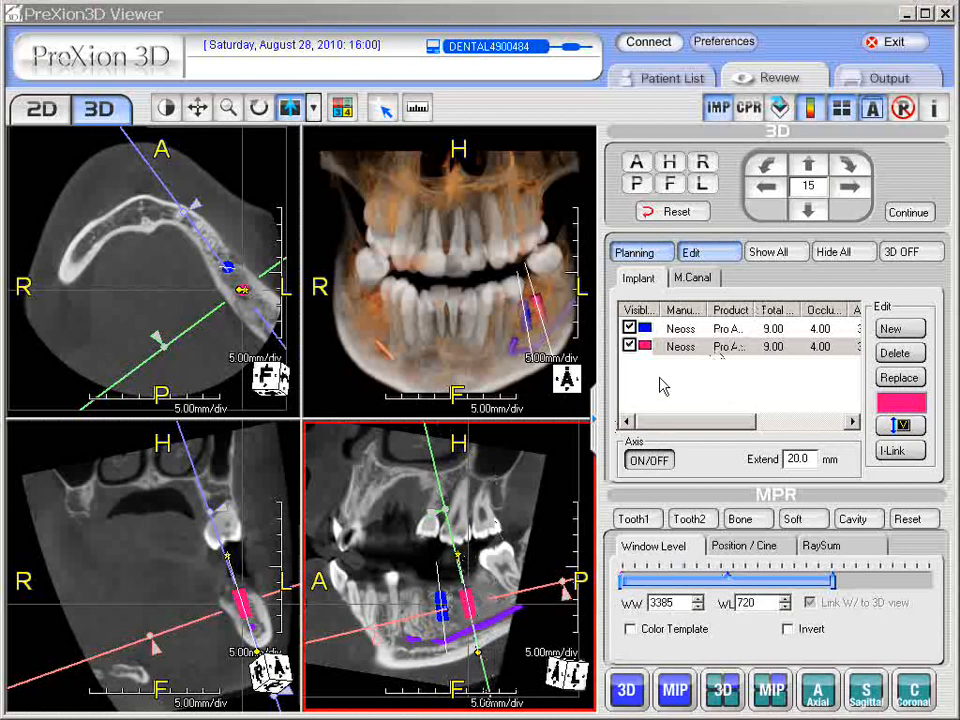
Select the blue implant, reverse its occlusal-apical direction, and flip it back
click(722, 329)
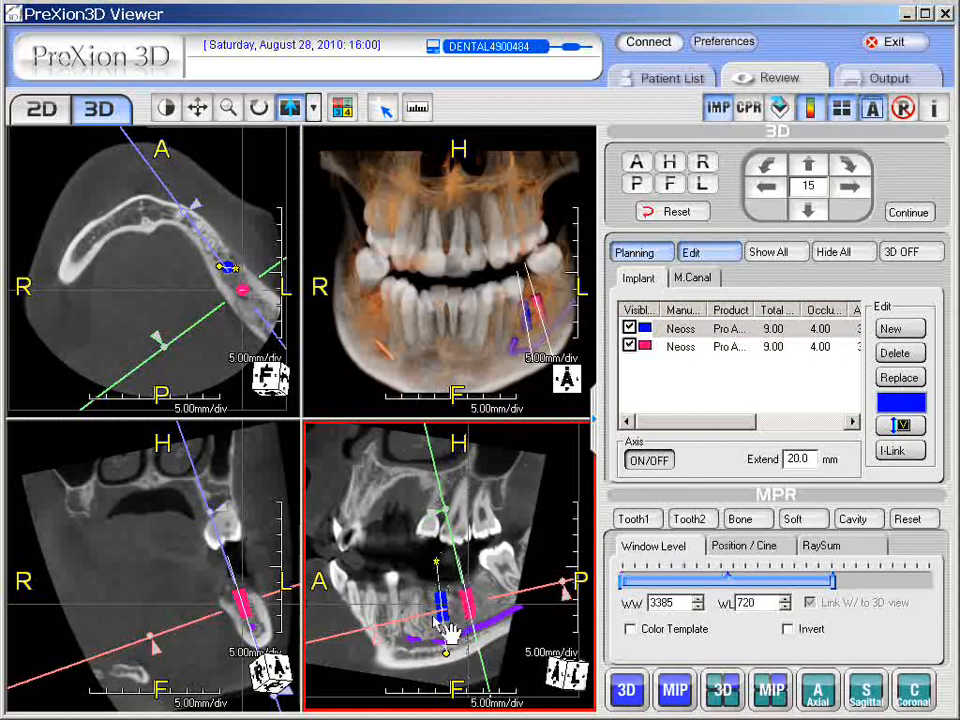
click(477, 258)
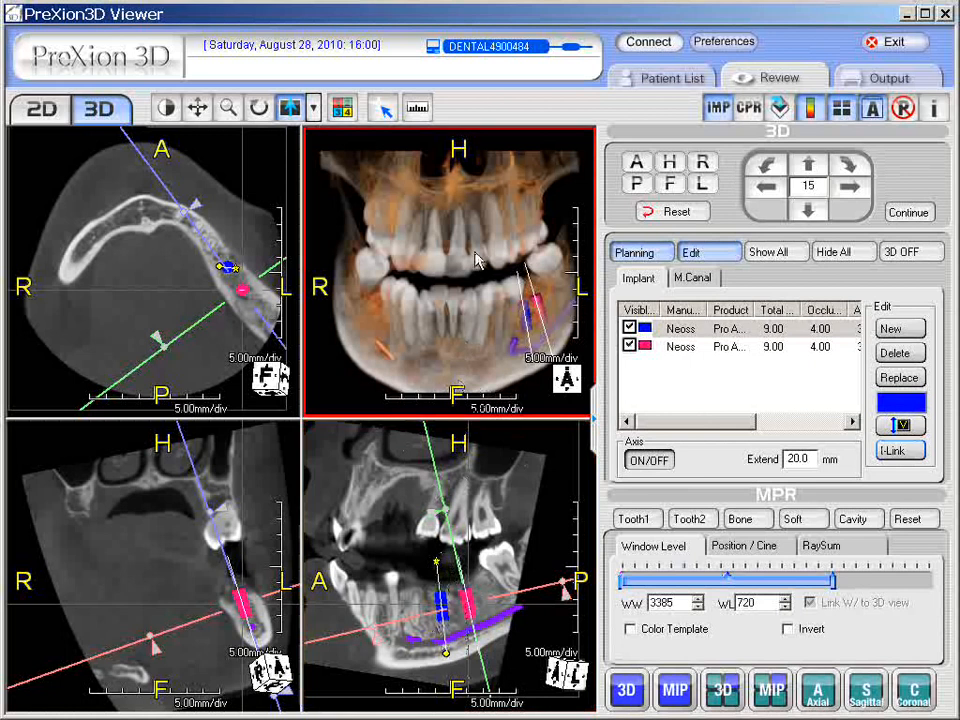
click(905, 426)
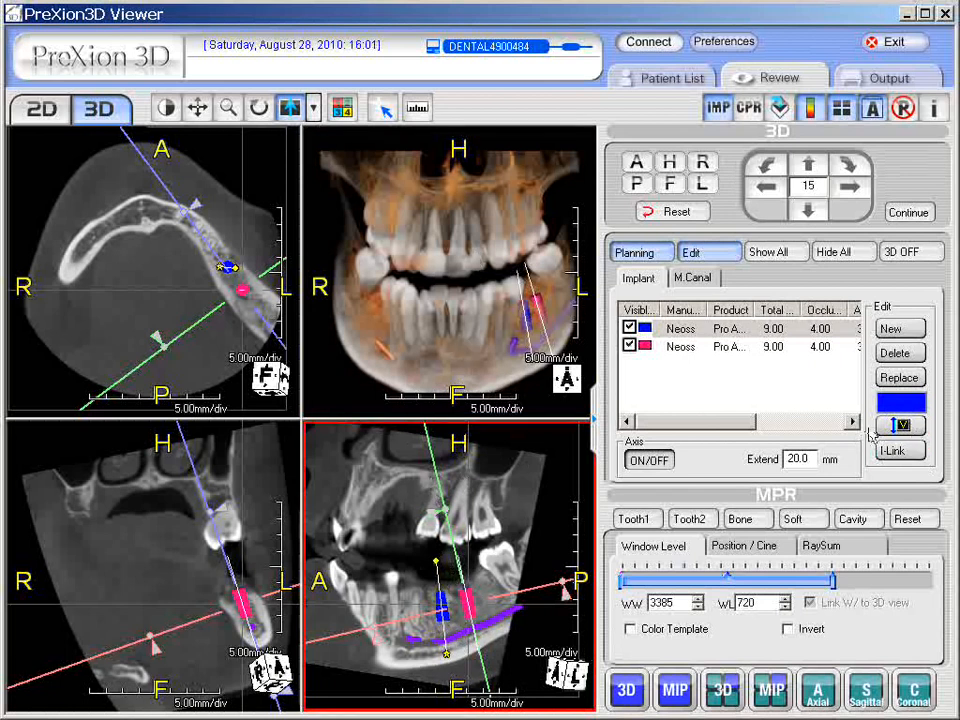
click(911, 432)
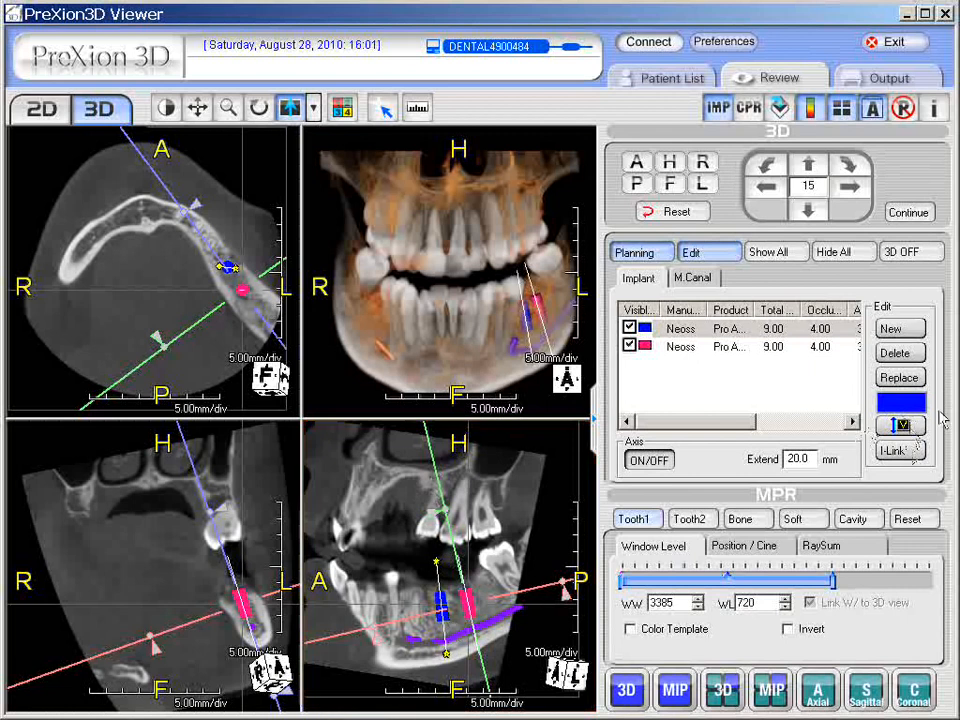
click(548, 541)
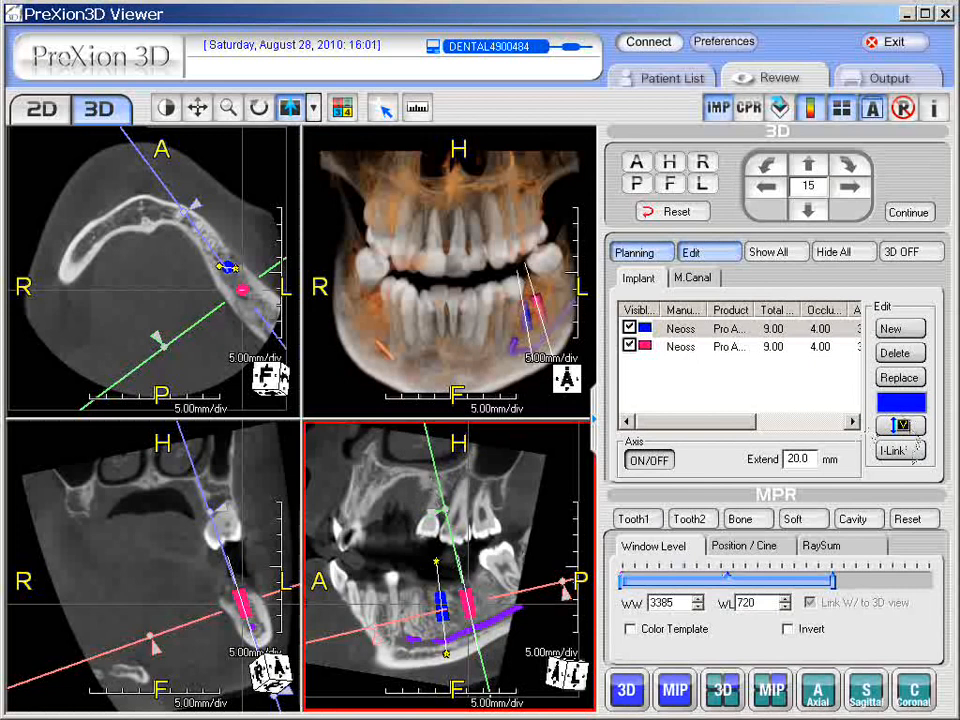
Turn the 3D model to the patient's left side and compare the implants with their axis lines hidden and shown
click(537, 396)
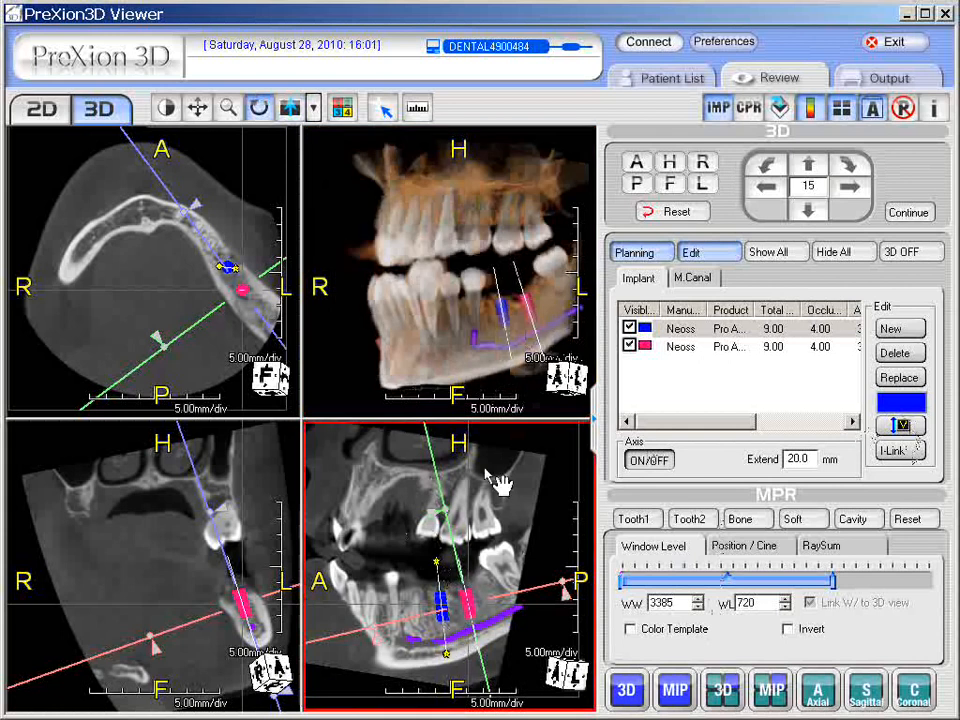
click(657, 463)
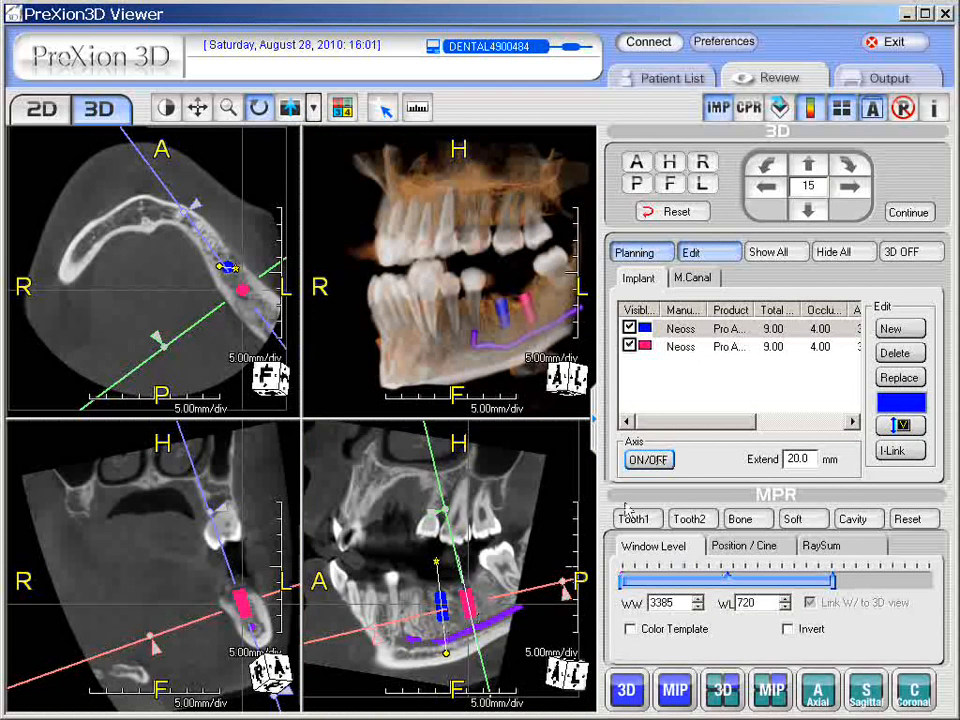
click(660, 465)
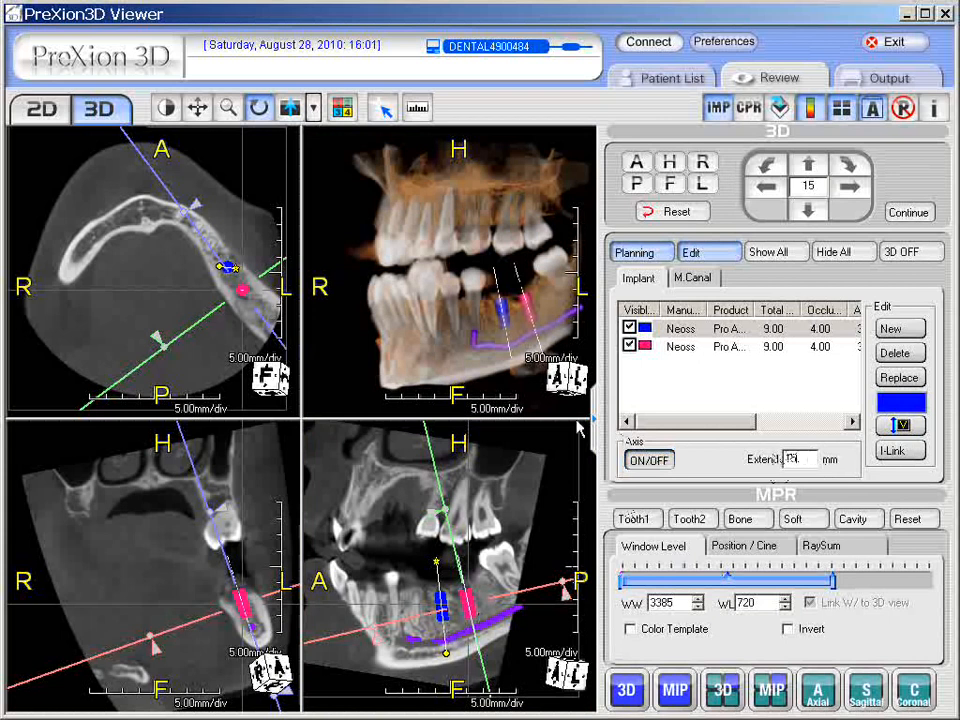
Set the implant axis extension to 15.0 mm and make the 3D view active
click(530, 397)
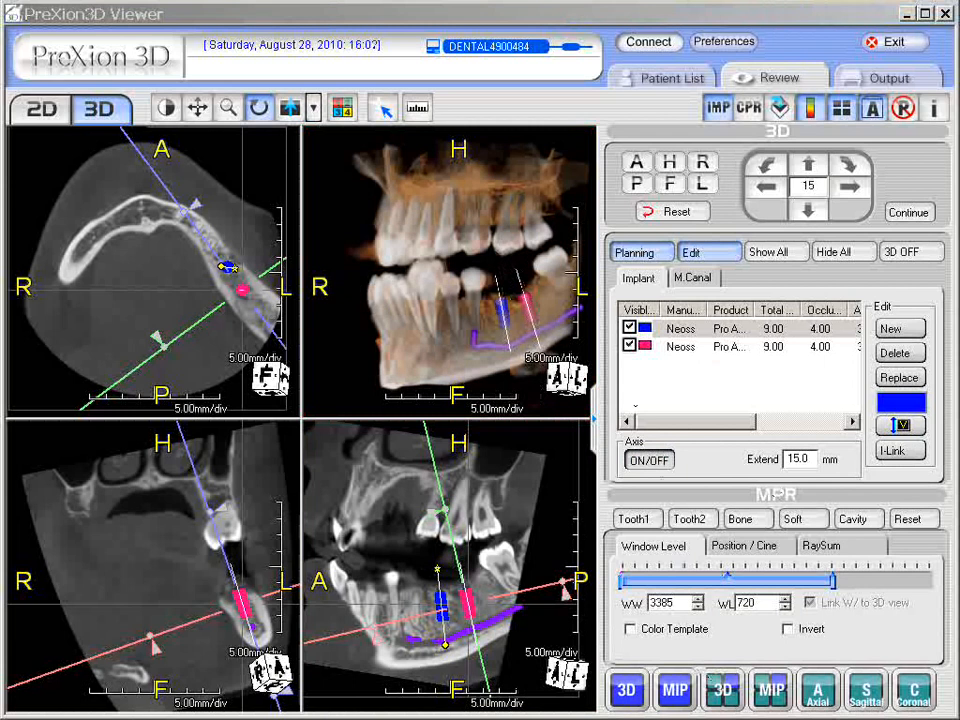
click(454, 300)
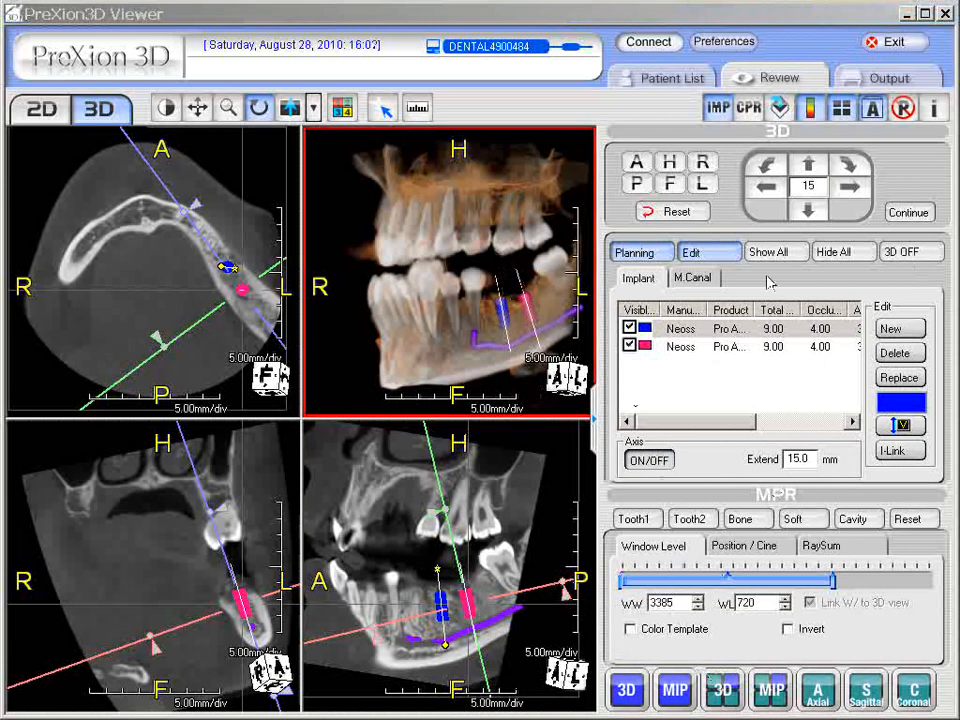
Compare the plan with the 3D volume hidden and shown, and with all implants hidden and shown
click(920, 256)
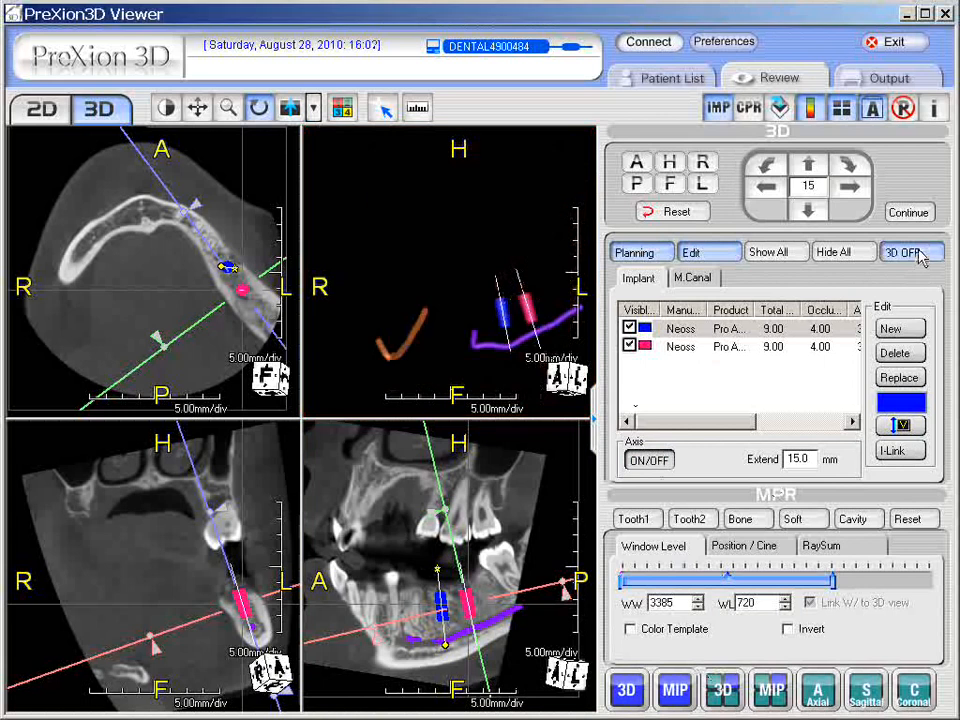
click(920, 256)
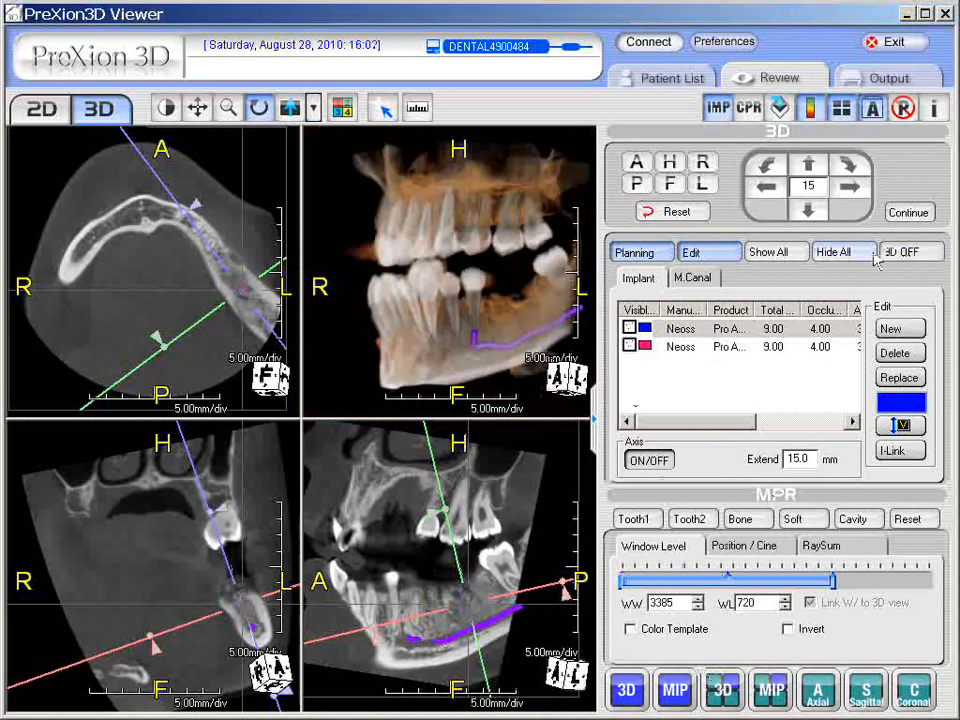
click(848, 258)
click(770, 256)
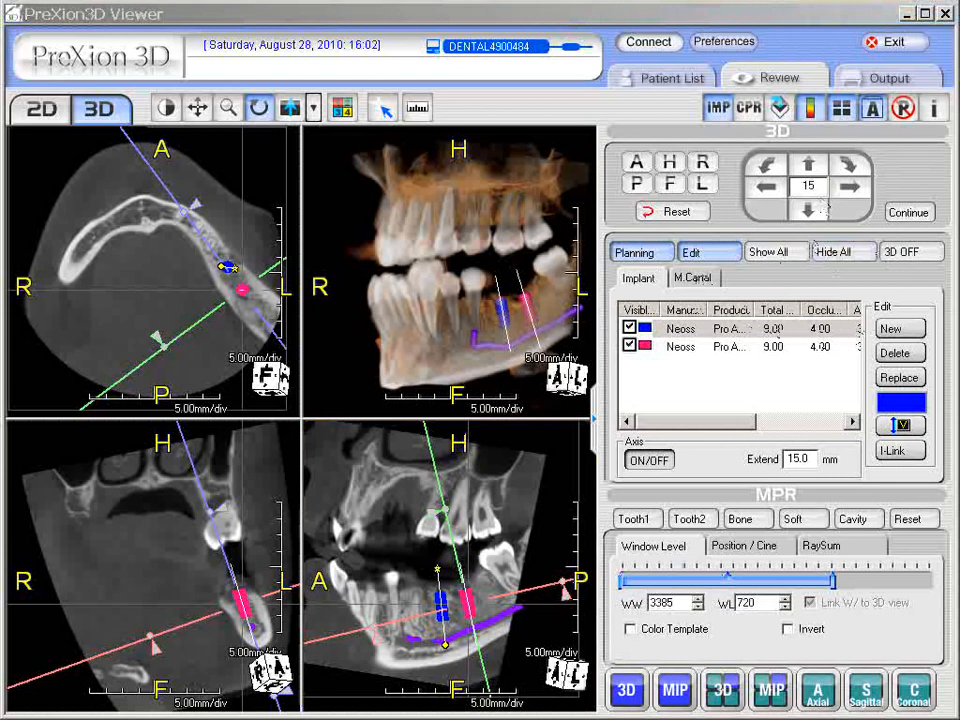
Save the current 3D implant plan as a scene named "left-implants"
click(532, 302)
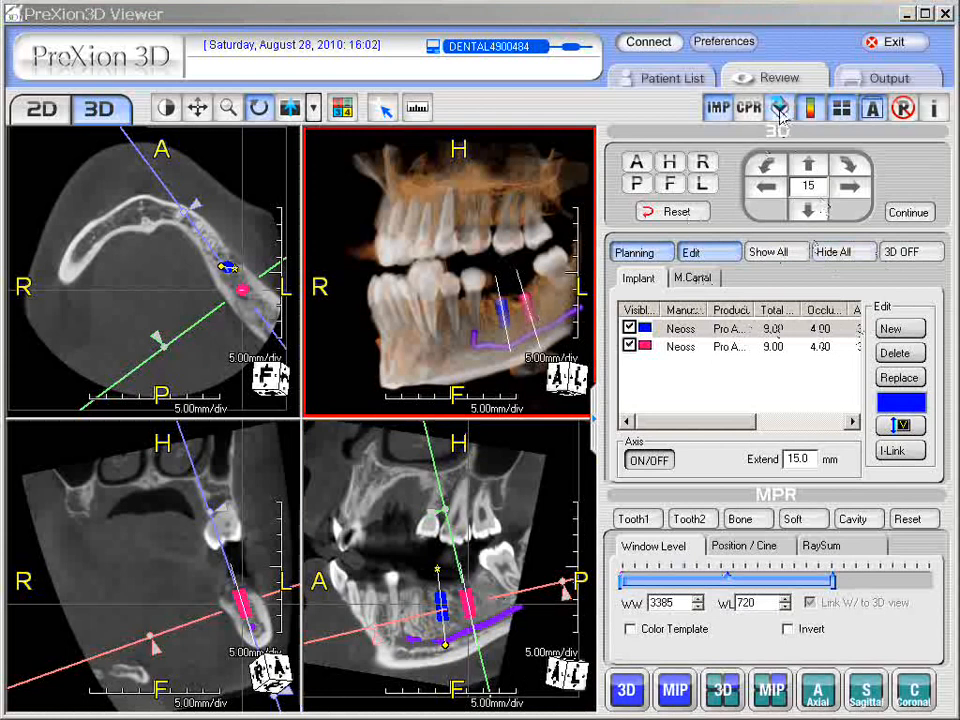
click(728, 110)
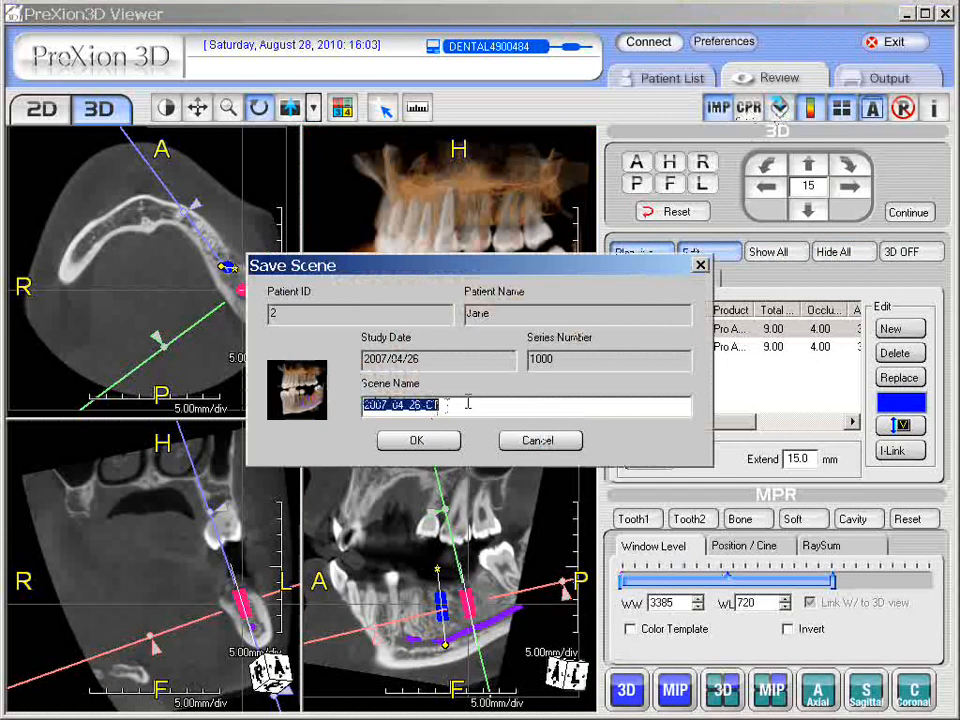
key(BackSpace)
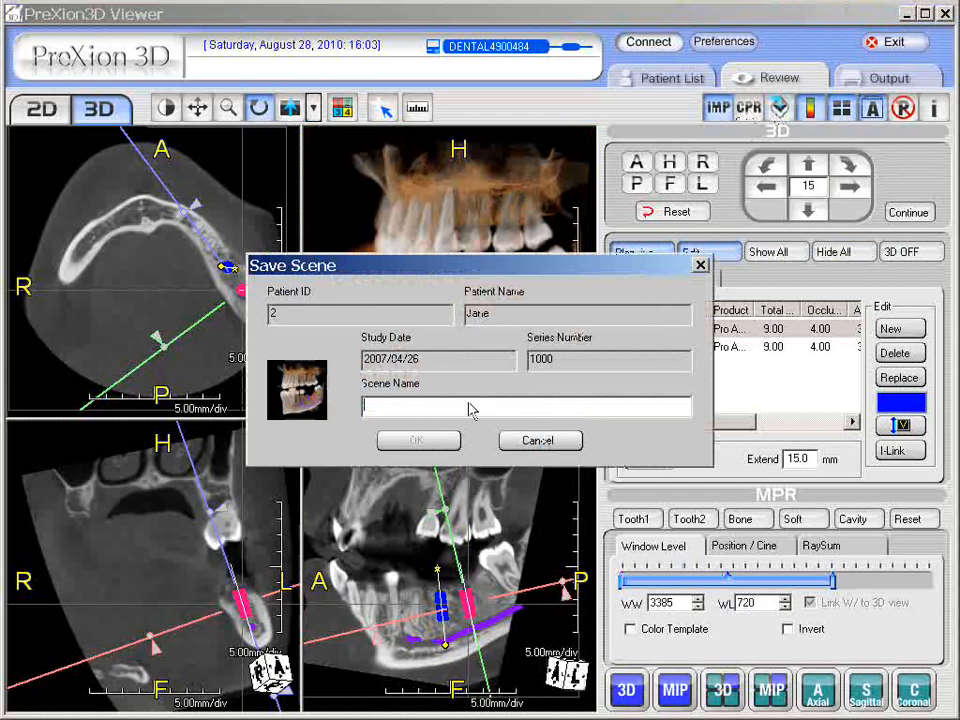
text(left)
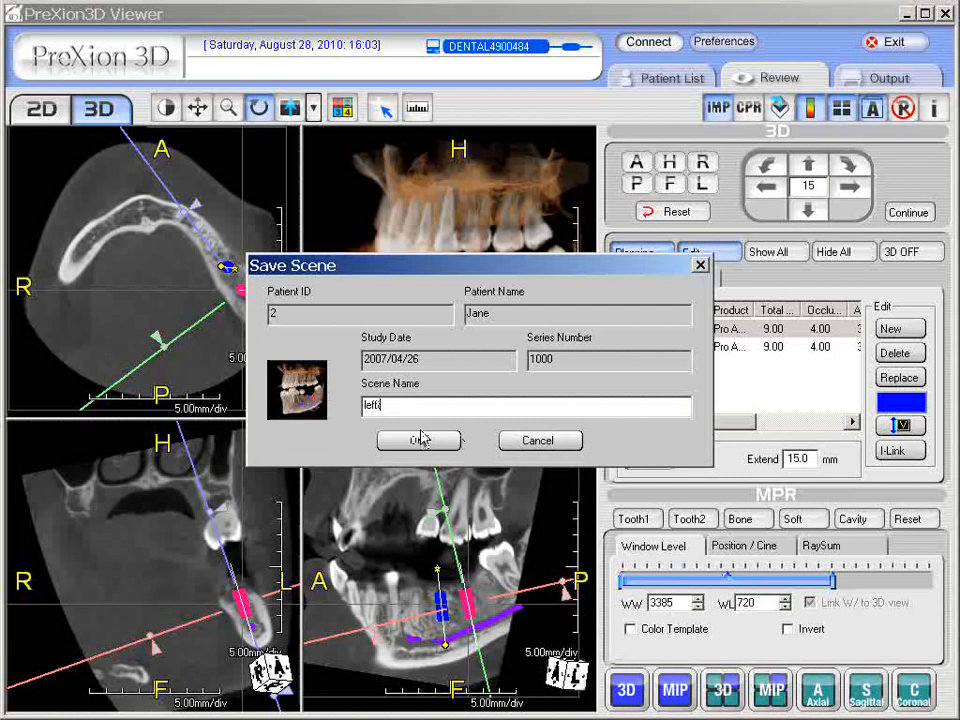
text(-implants)
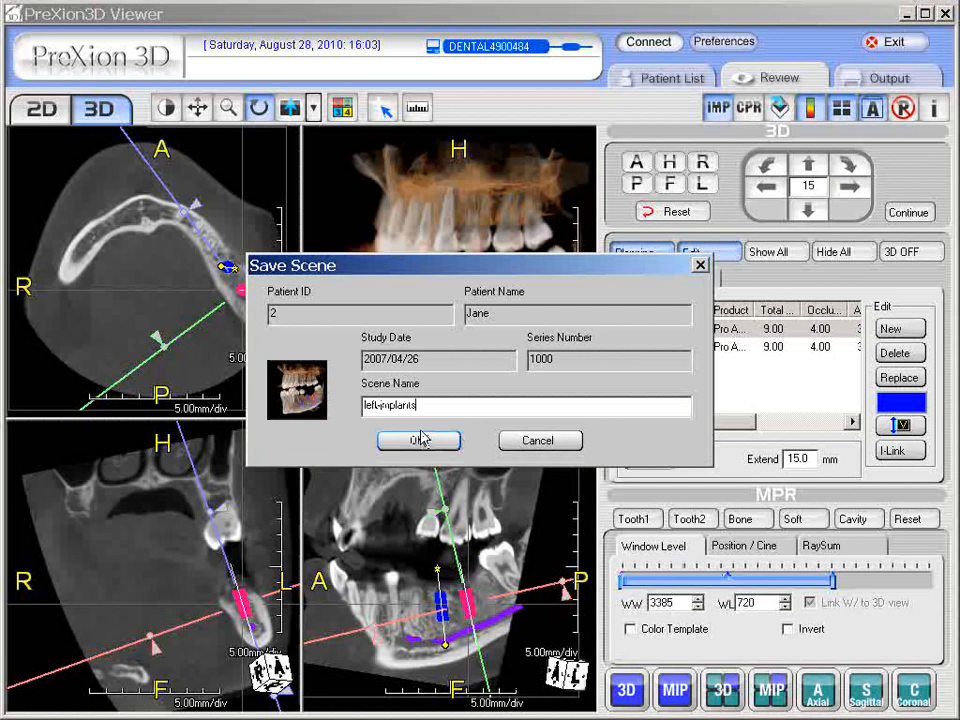
click(429, 440)
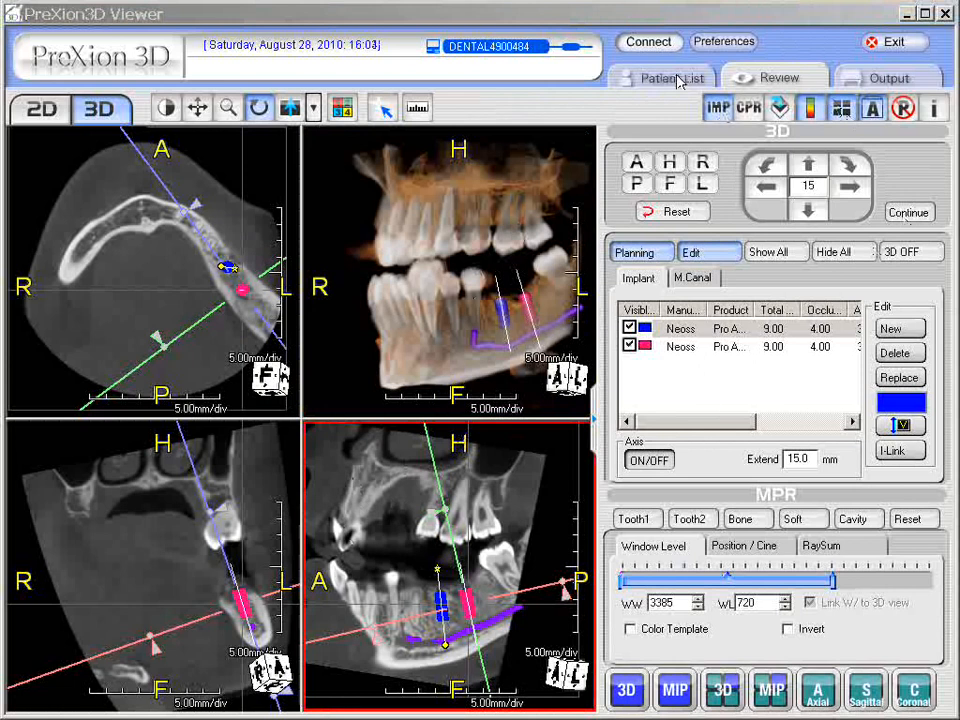
Reopen the saved implant scene from the patient list and turn the 3D model to a front-left view to inspect both implants
click(678, 80)
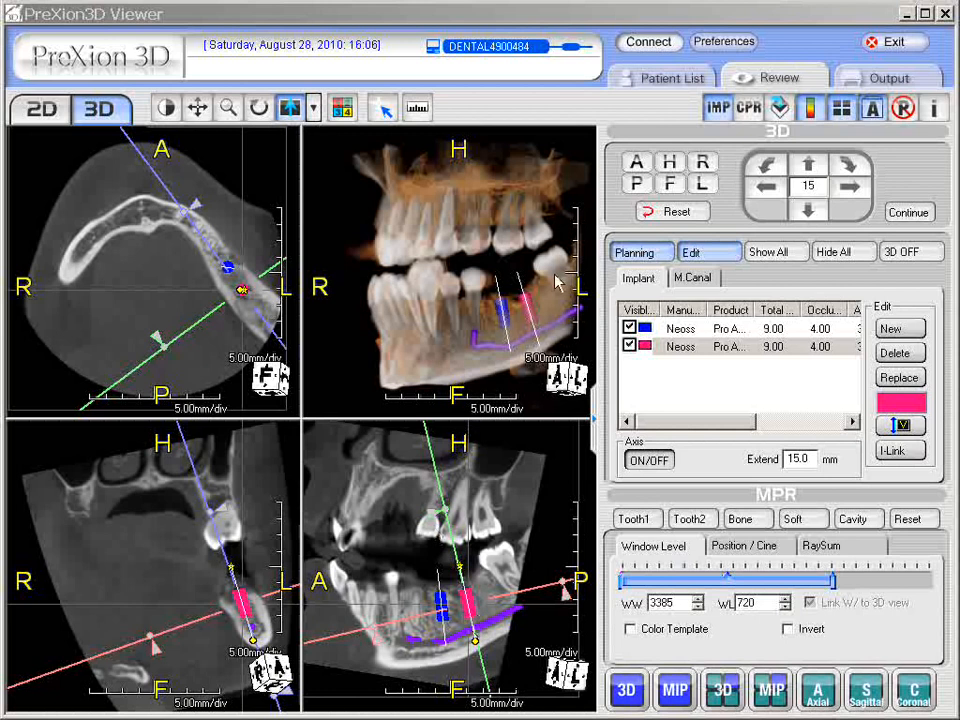
drag(412, 317, 421, 337)
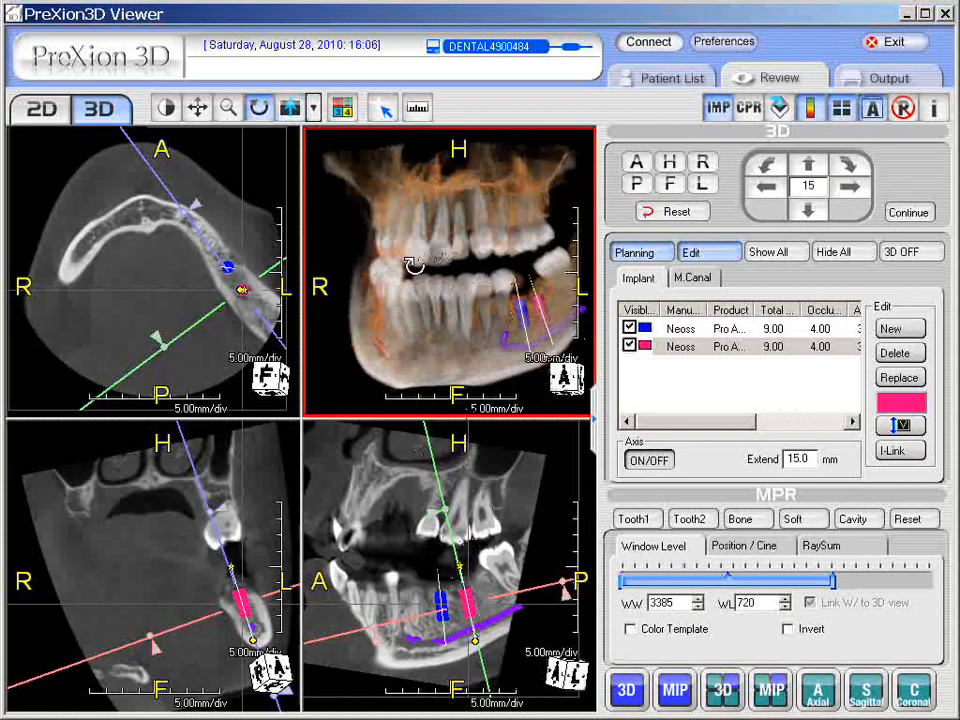
drag(414, 266, 427, 262)
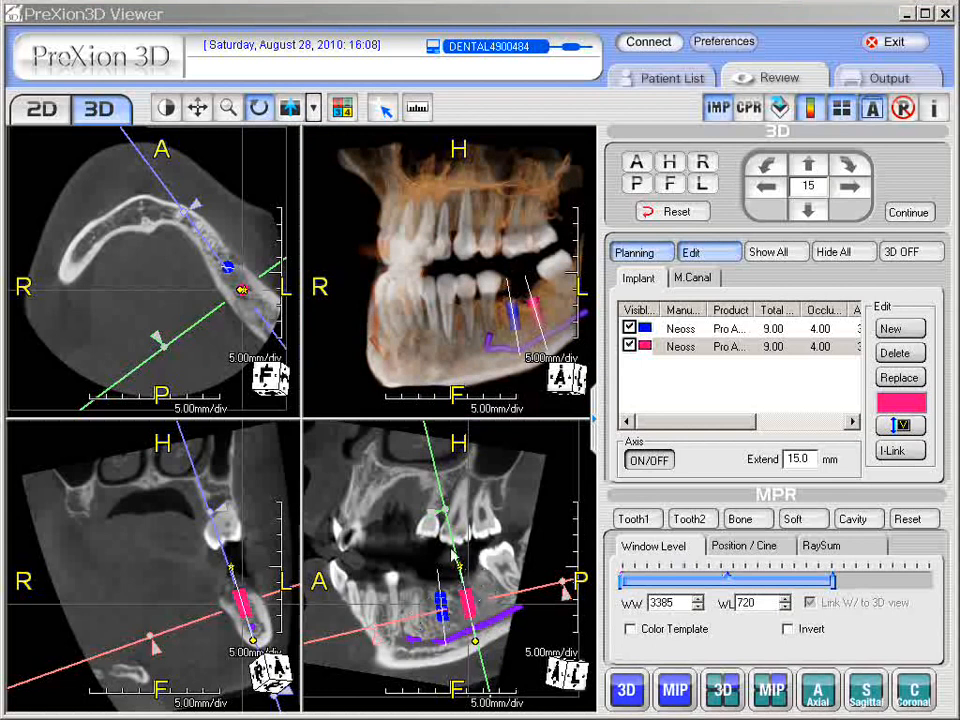
click(509, 622)
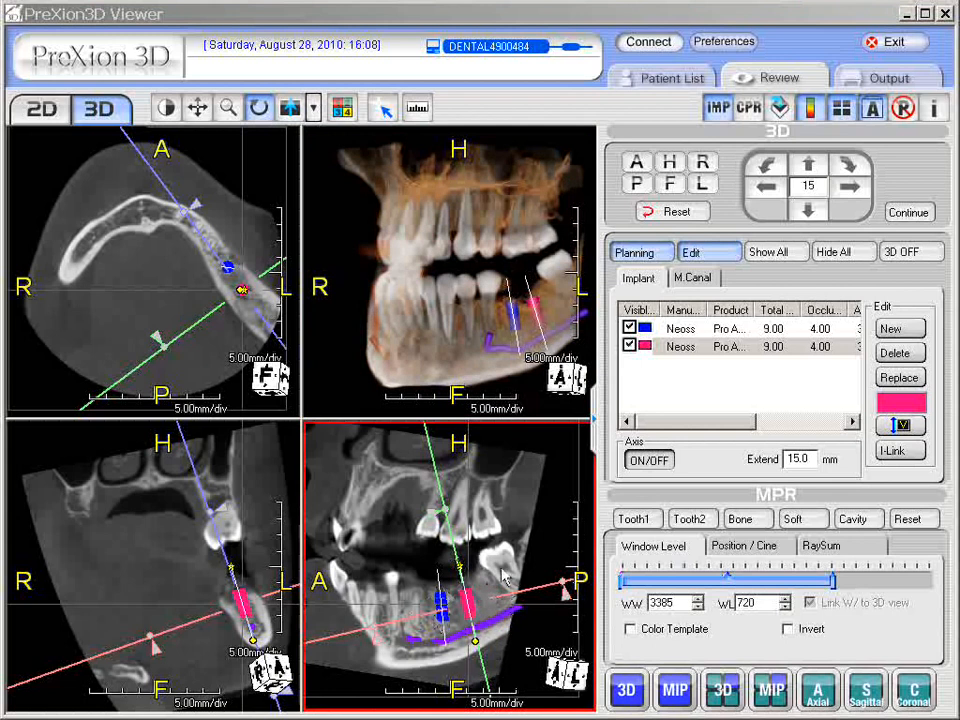